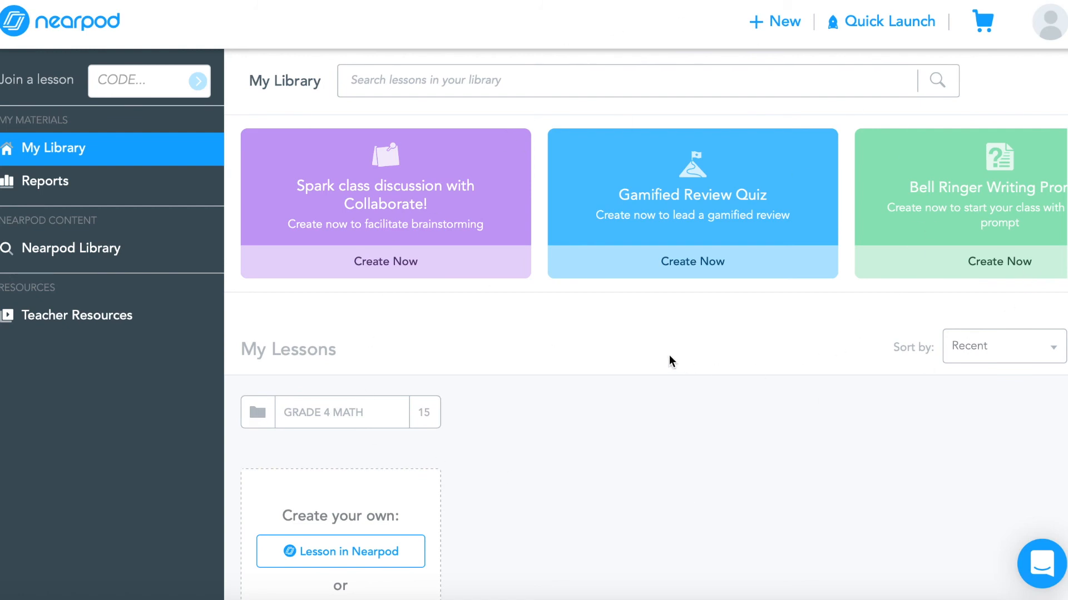
# Review the post-session reports, then open the Nearpod Library and scroll through its filter options
pyautogui.click(17, 196)
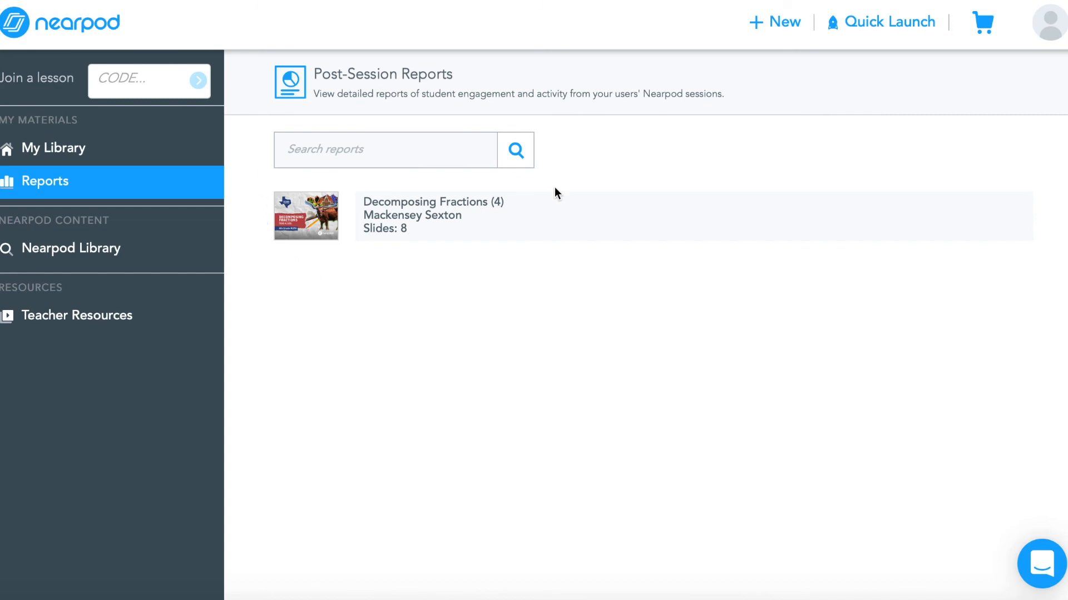
pyautogui.click(169, 238)
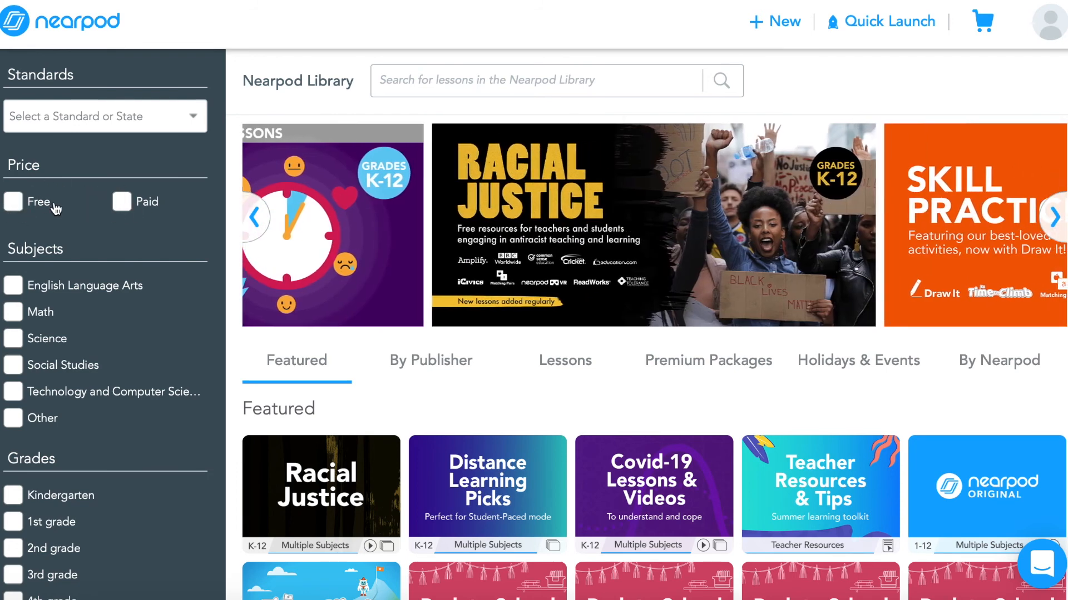
pyautogui.scroll(-2, 146, 218)
pyautogui.scroll(-5, 146, 218)
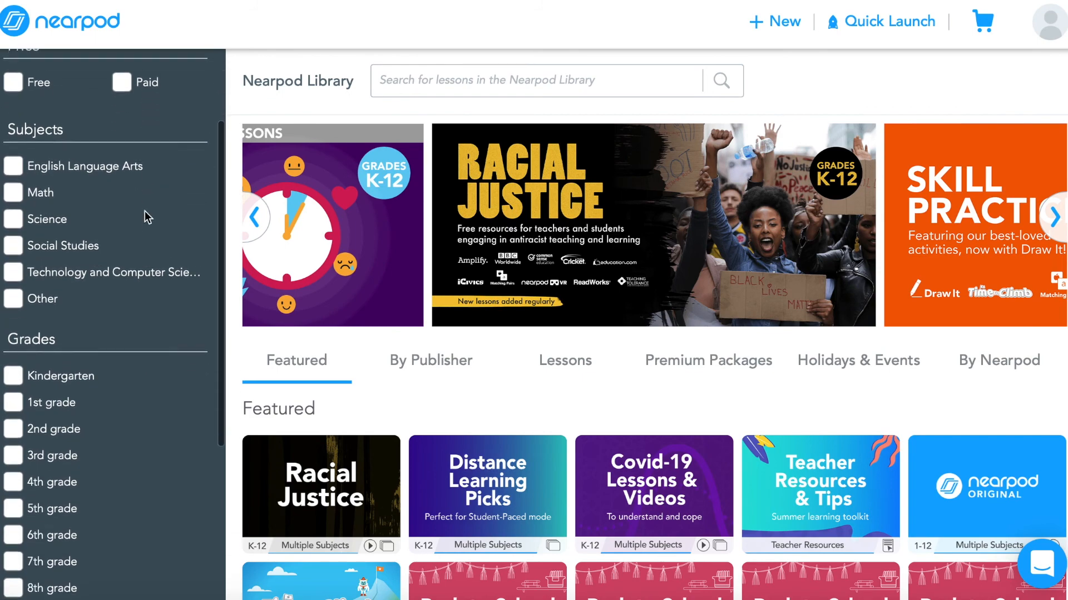
pyautogui.scroll(-1, 147, 218)
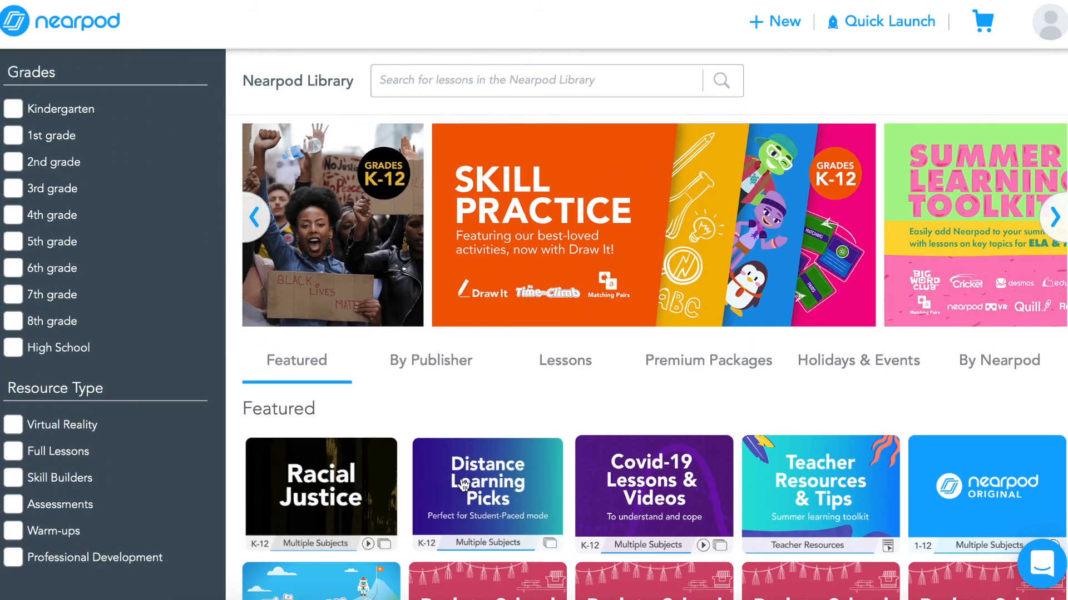
# Open the Distance Learning Picks collection and then the Math distance learning bundle
pyautogui.click(483, 486)
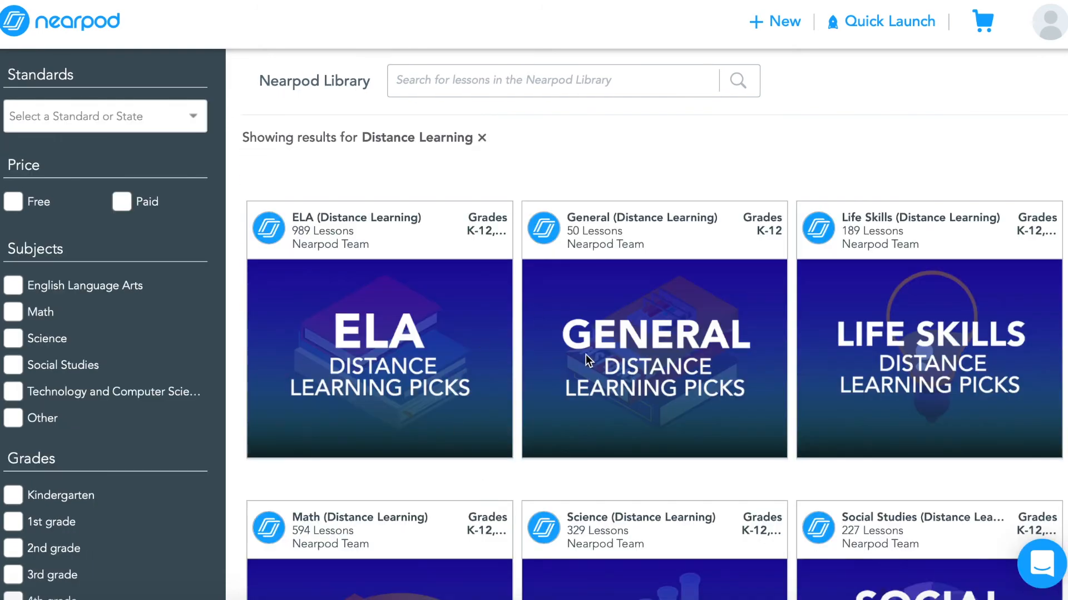
pyautogui.scroll(-4, 542, 401)
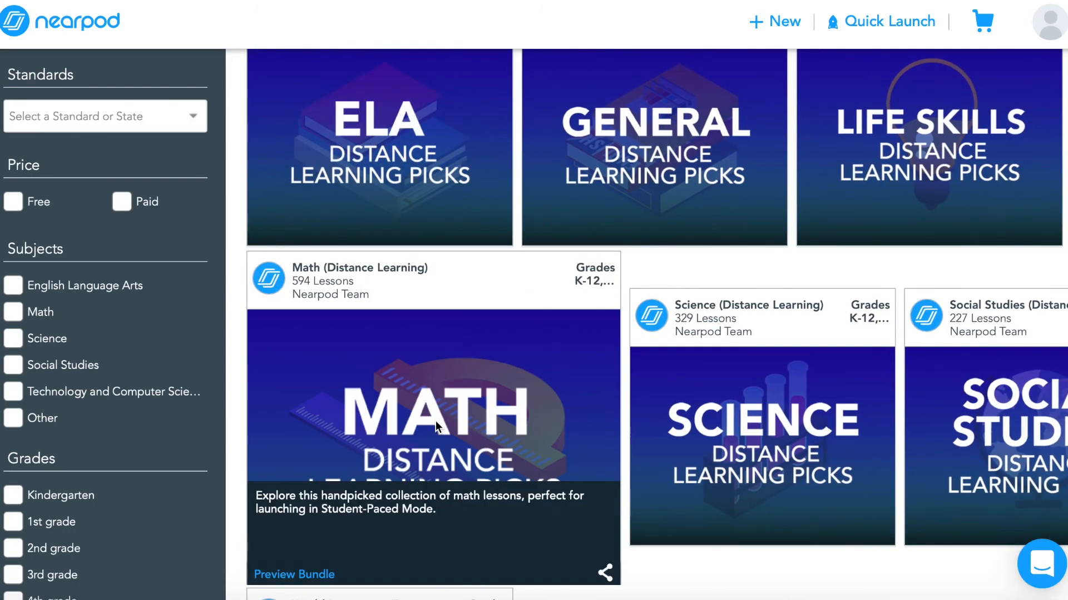
pyautogui.click(361, 414)
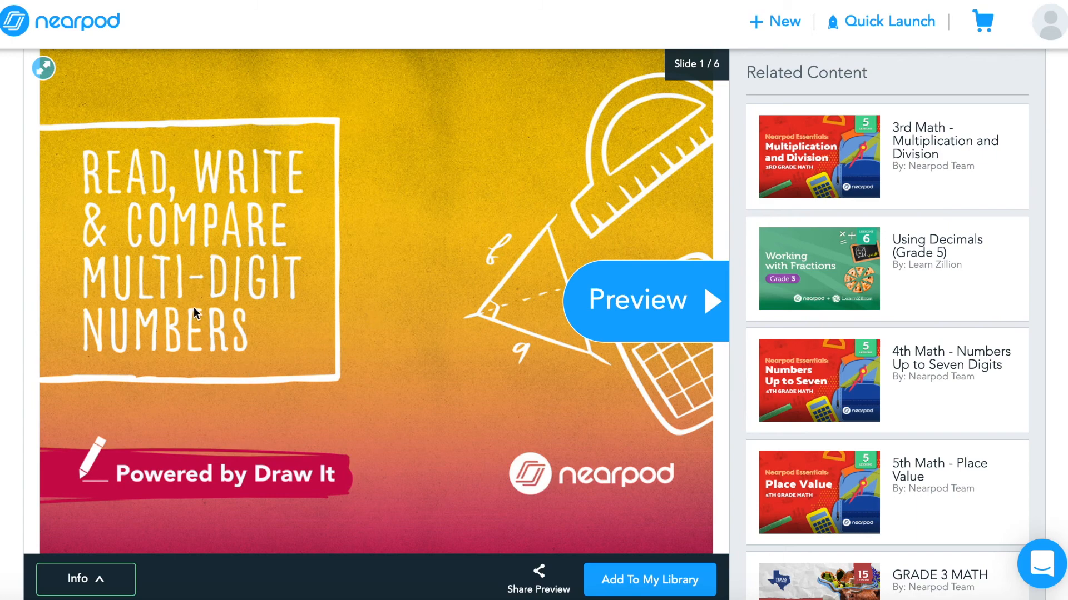
# Preview the Read, Write & Compare Multi-digit Numbers lesson slides and its info, then return to My Library
pyautogui.click(594, 309)
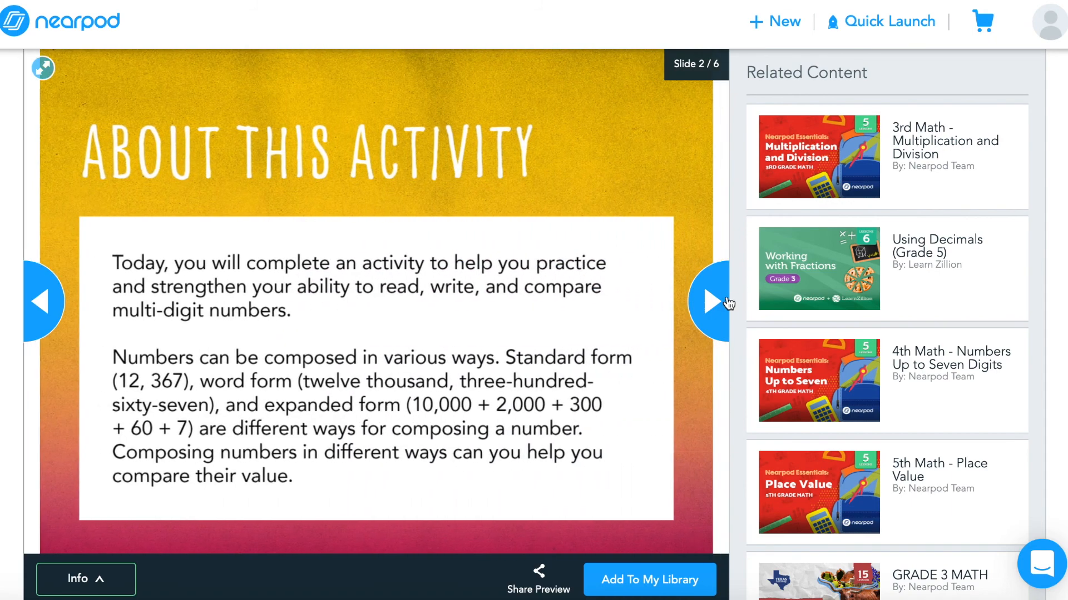
pyautogui.click(727, 302)
pyautogui.click(712, 303)
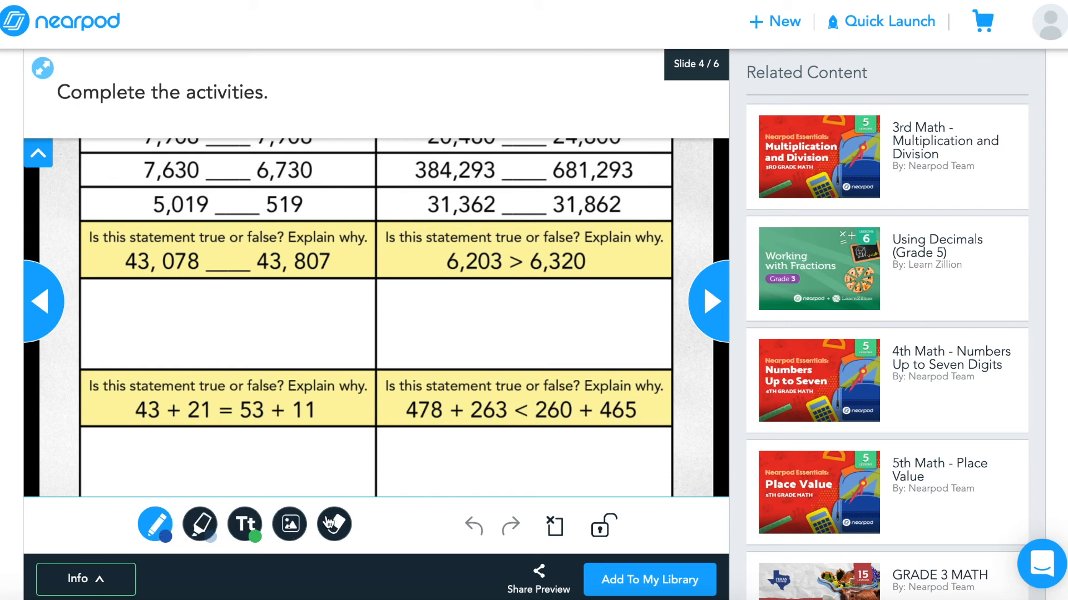
pyautogui.click(709, 318)
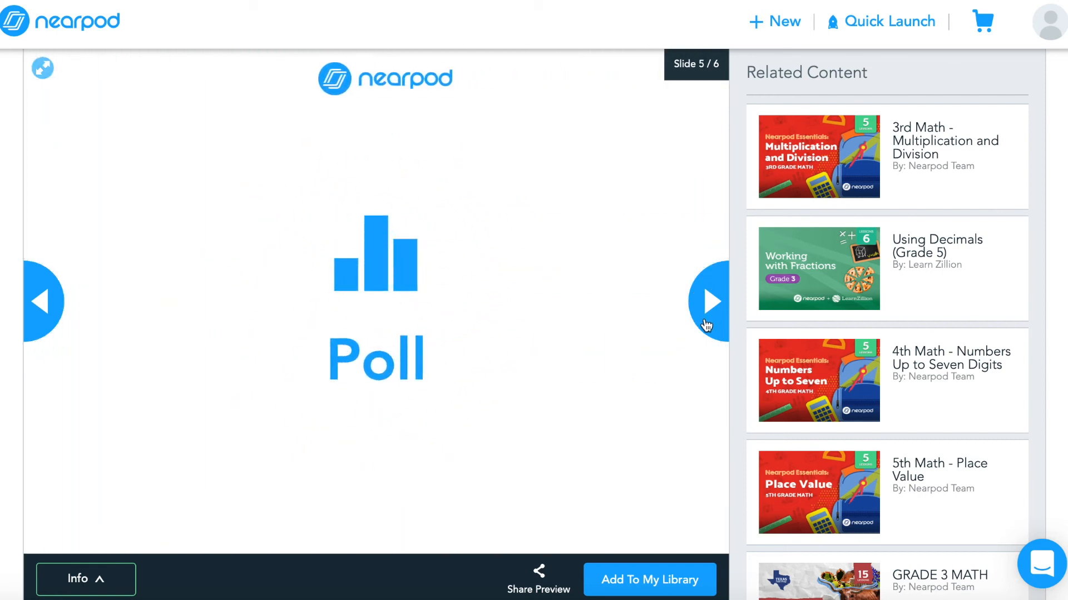
pyautogui.scroll(-1, 617, 368)
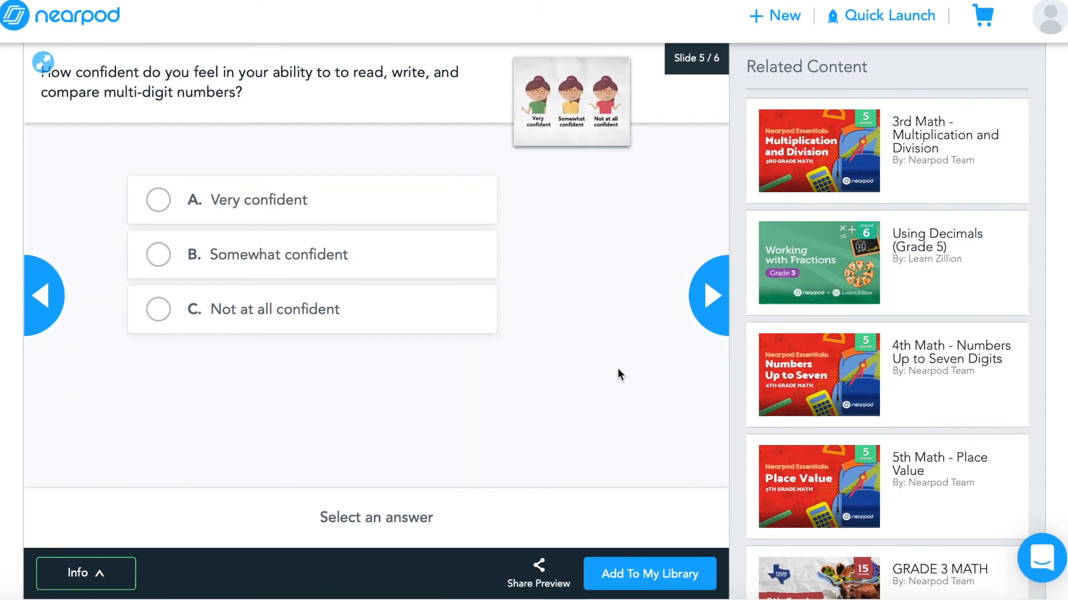
pyautogui.scroll(1, 618, 370)
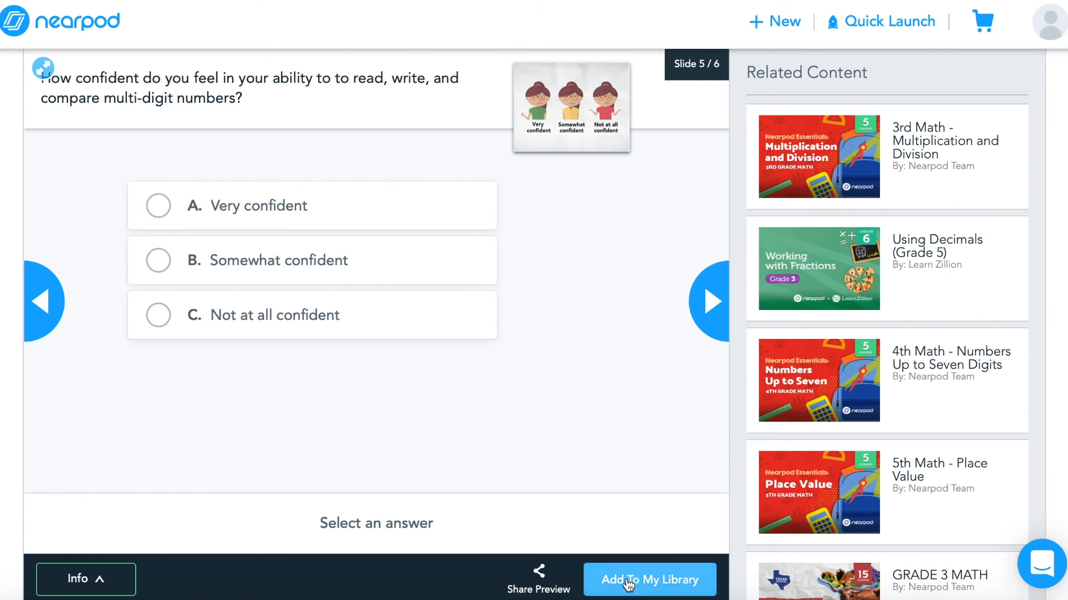
pyautogui.click(86, 579)
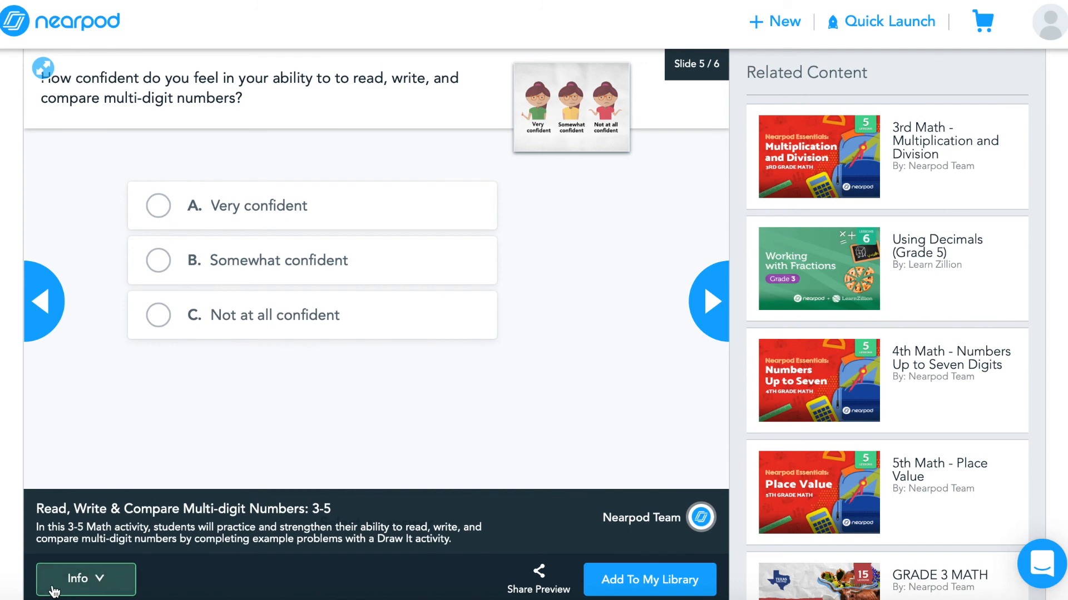
pyautogui.click(42, 28)
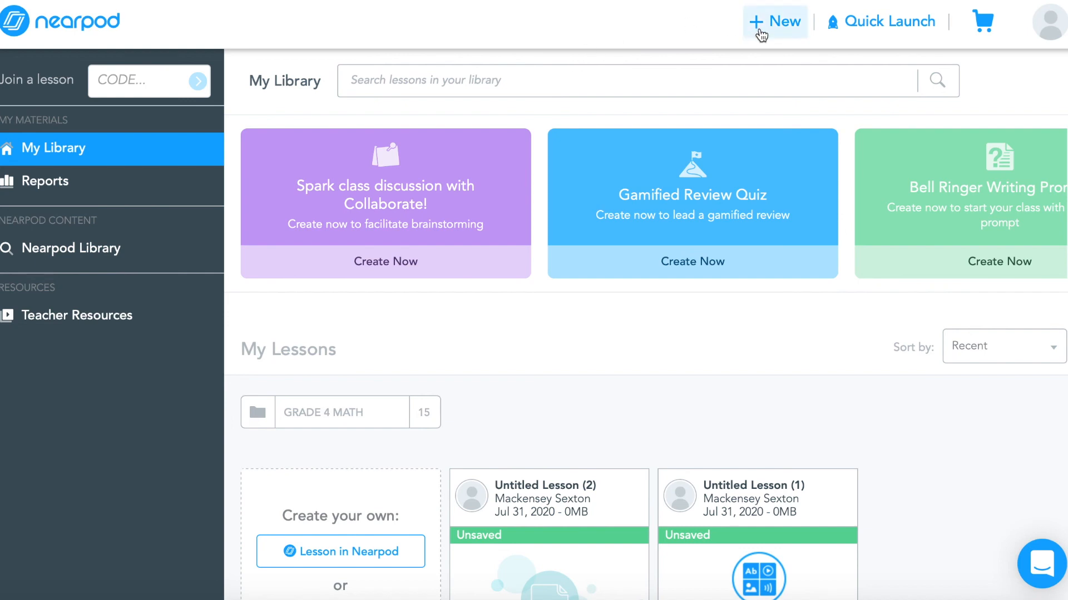
# Open the Quick Launch introduction and dismiss it
pyautogui.click(866, 26)
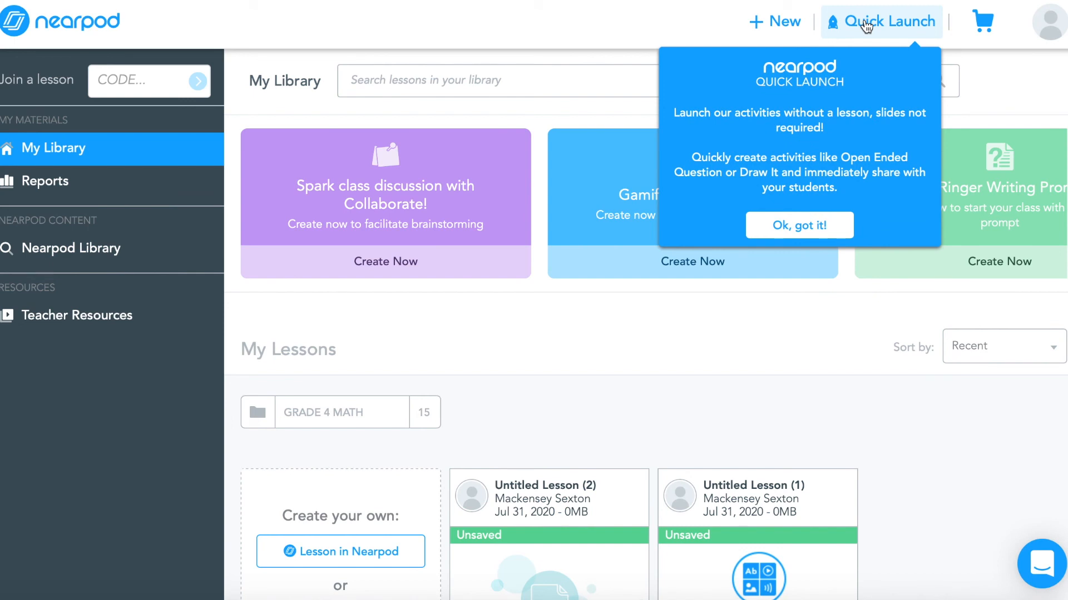
pyautogui.click(1025, 69)
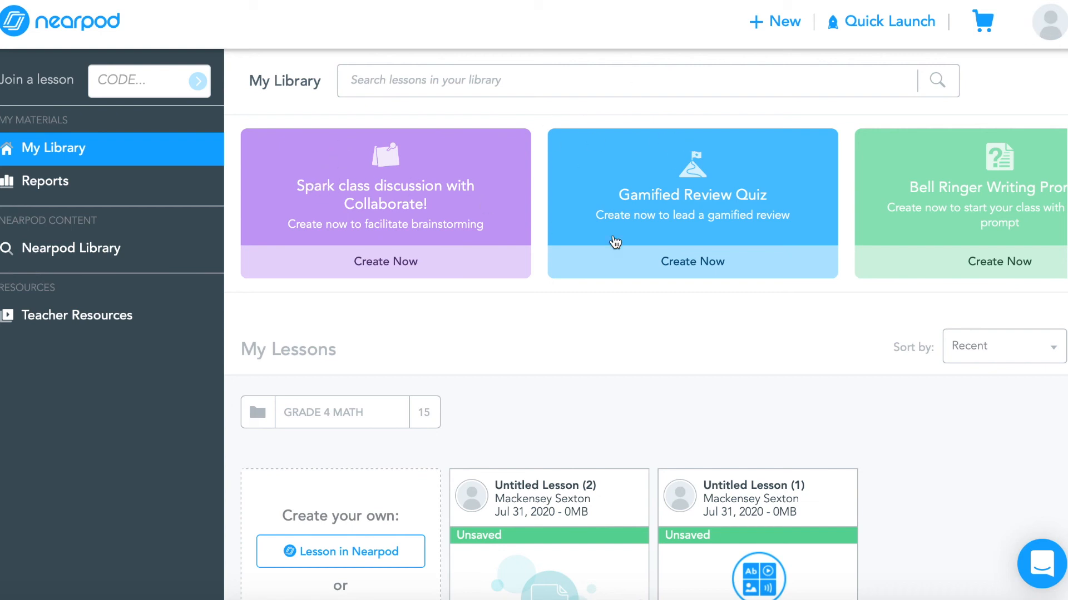
pyautogui.hscroll(2, 766, 191)
pyautogui.hscroll(-2, 765, 191)
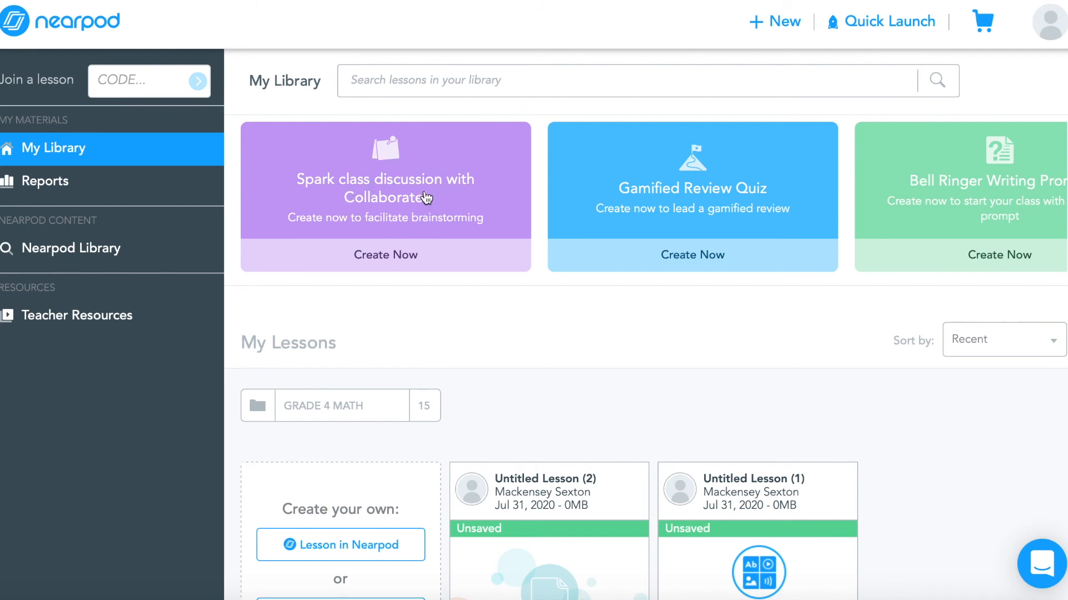
# Create a Collaborate board asking "What was your favorite part of summer?" and save it
pyautogui.click(395, 255)
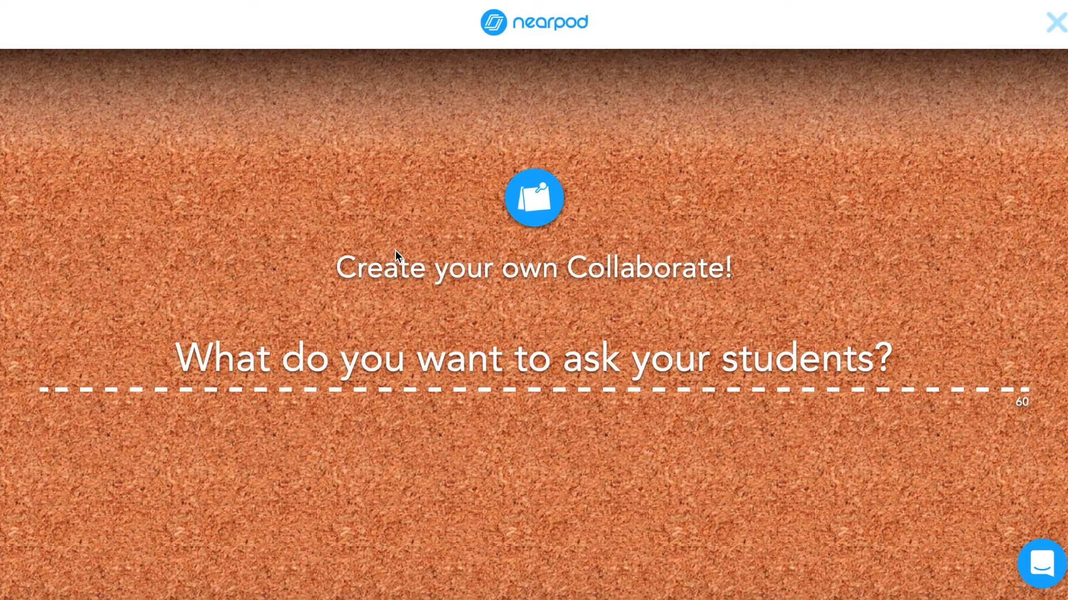
pyautogui.click(372, 363)
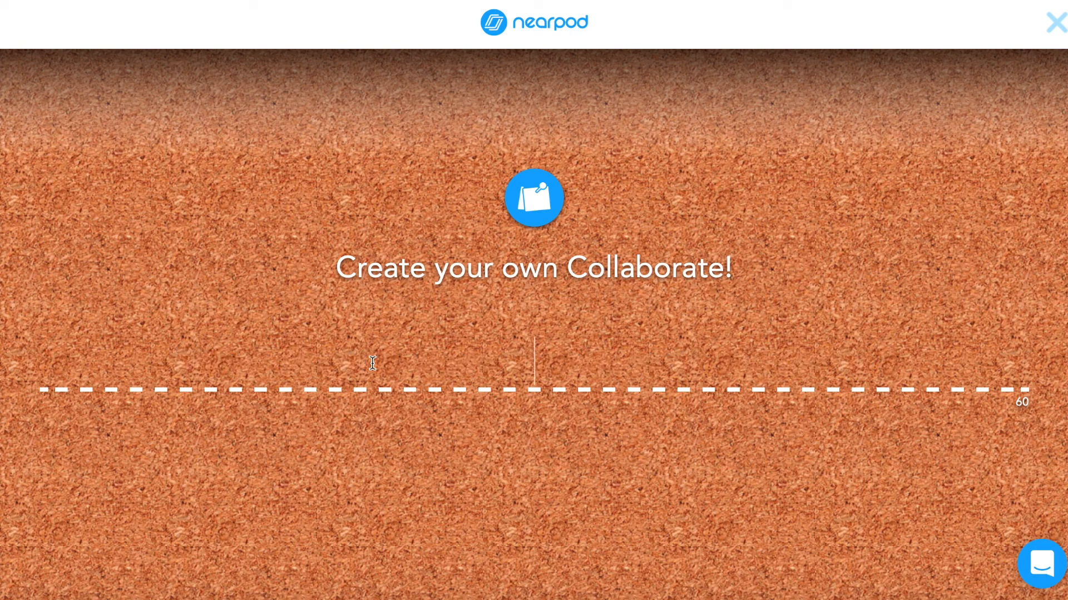
pyautogui.write('What ')
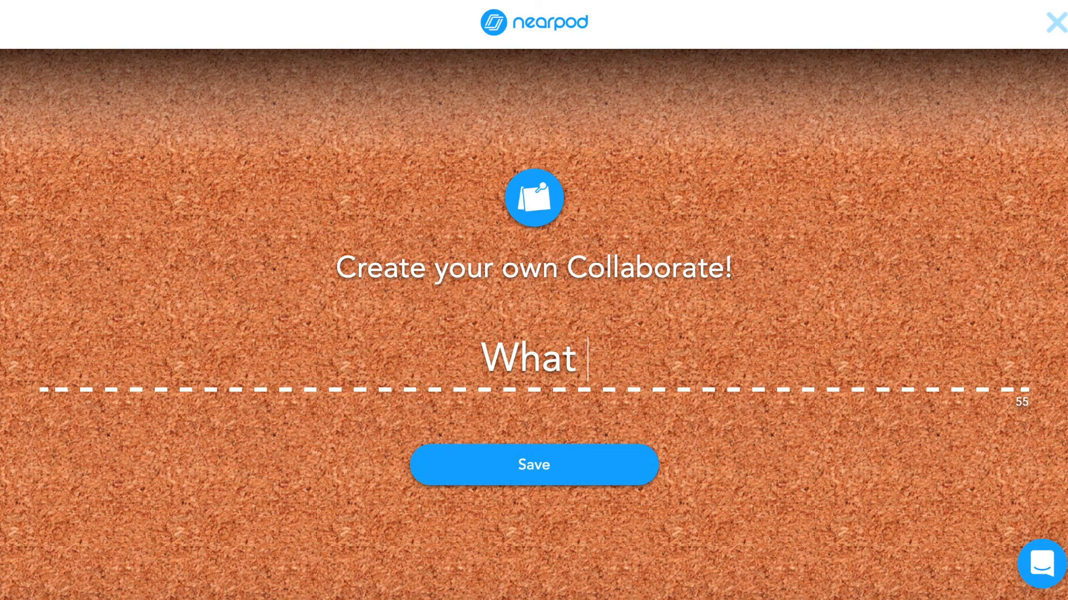
pyautogui.write('was your f')
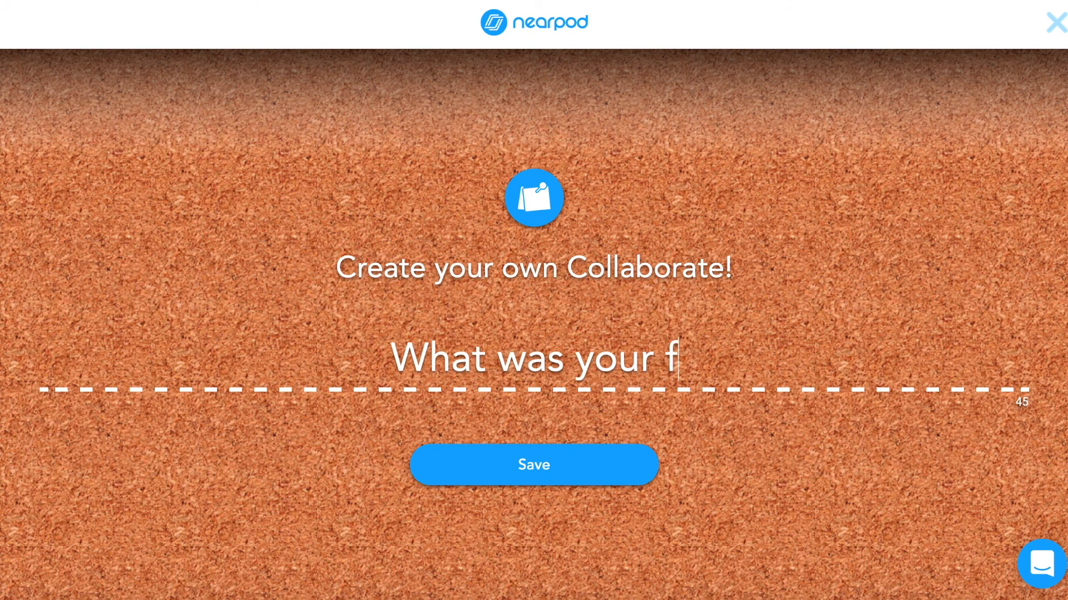
pyautogui.write('avorite pare')
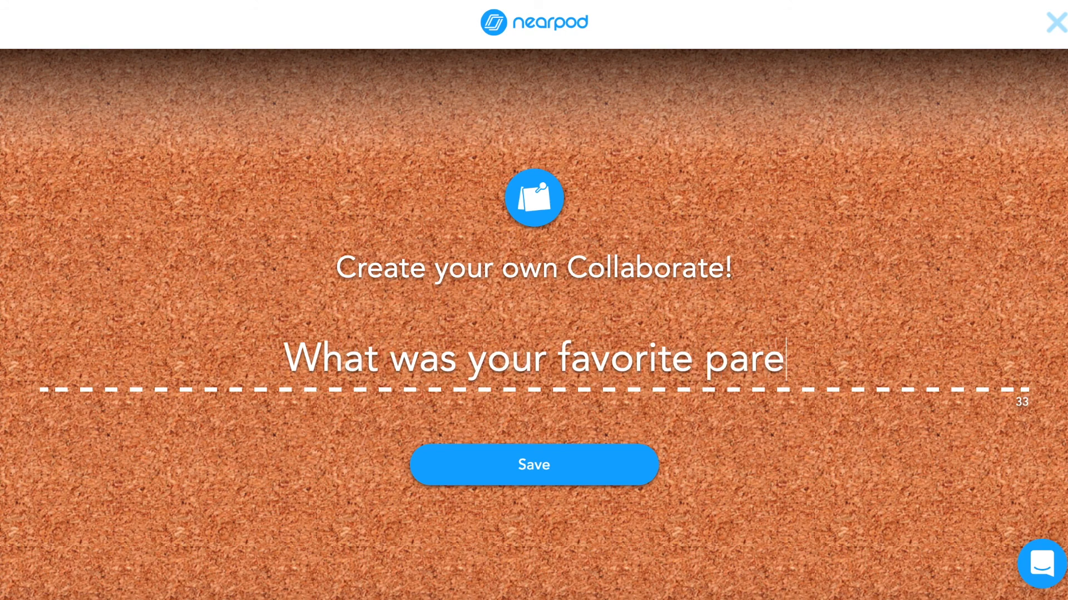
pyautogui.press('BackSpace')
pyautogui.write('t of sum')
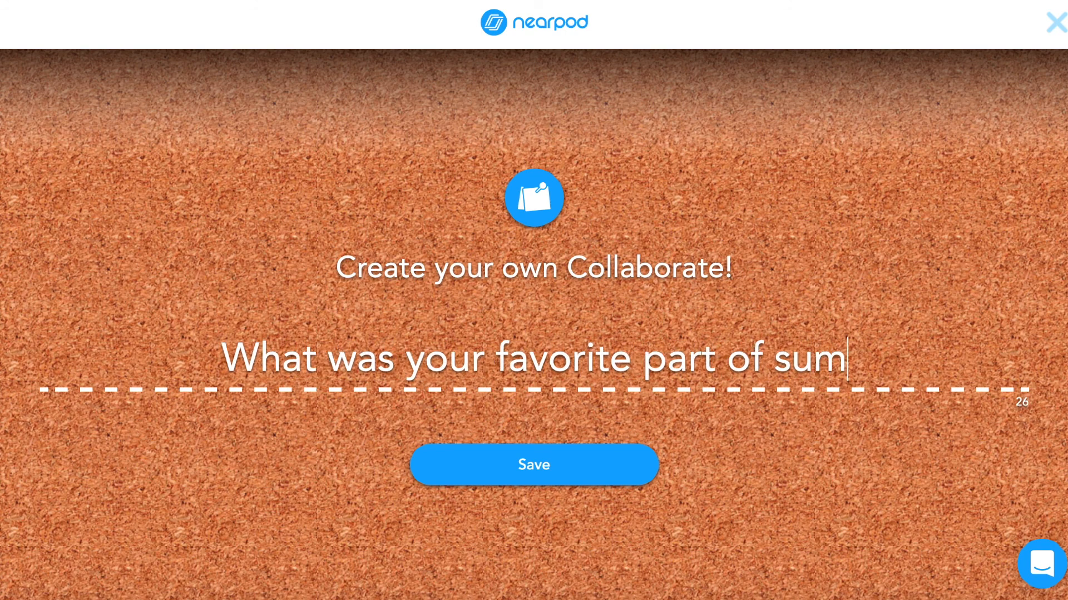
pyautogui.write('mer?')
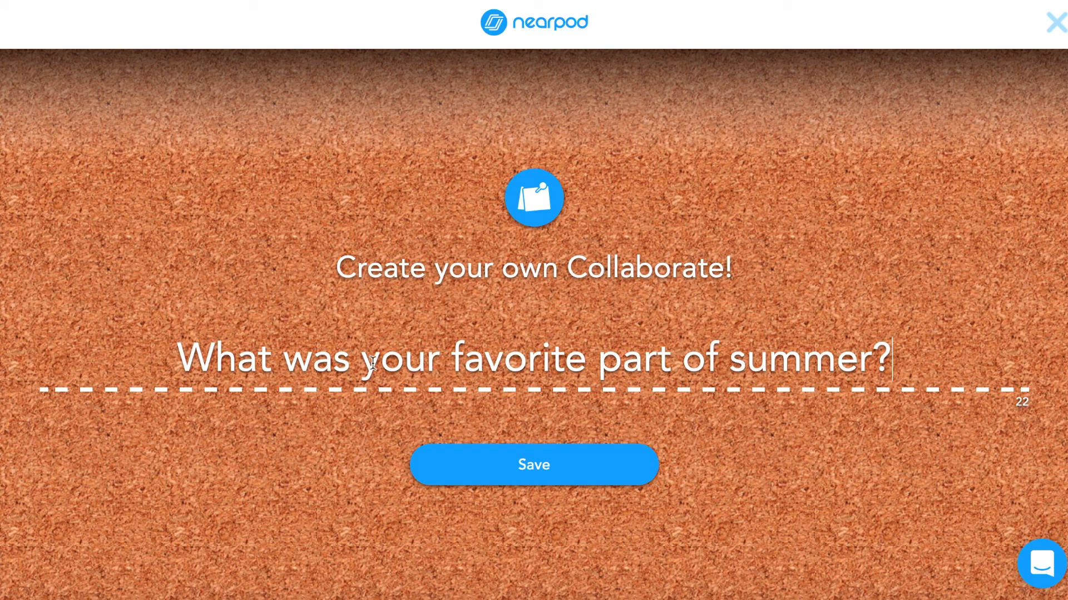
pyautogui.click(489, 464)
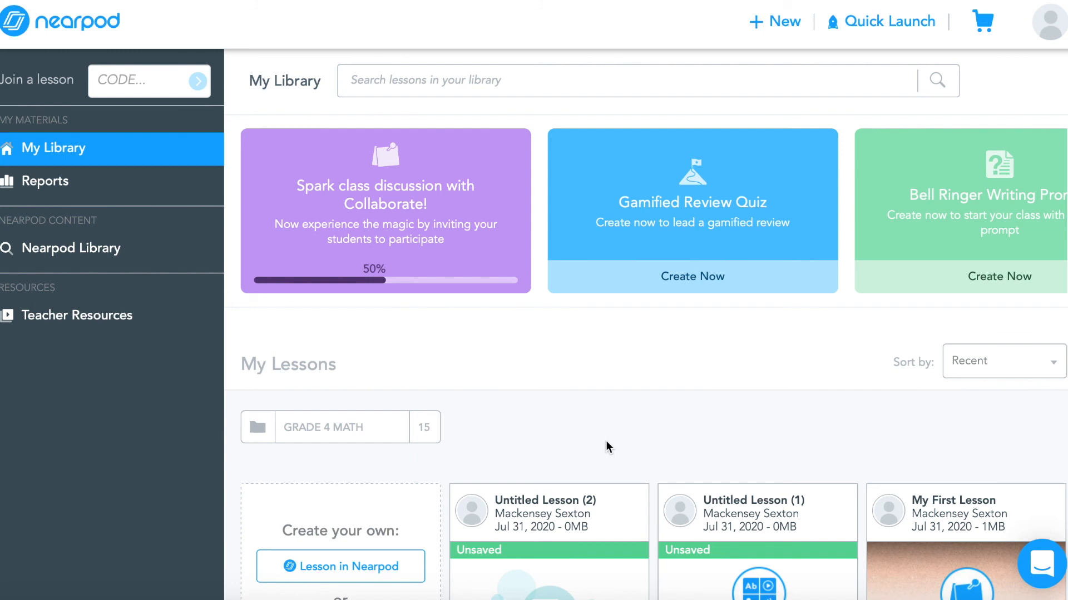
# Launch the new Collaborate board live from its card in My Library
pyautogui.scroll(-2, 607, 442)
pyautogui.moveTo(934, 436)
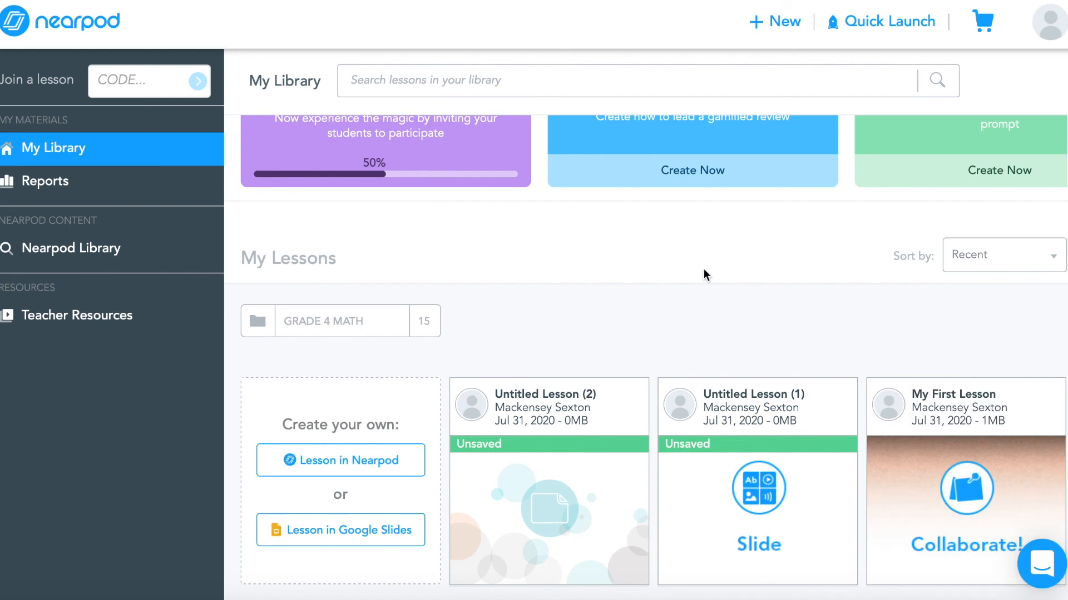
pyautogui.scroll(2, 703, 269)
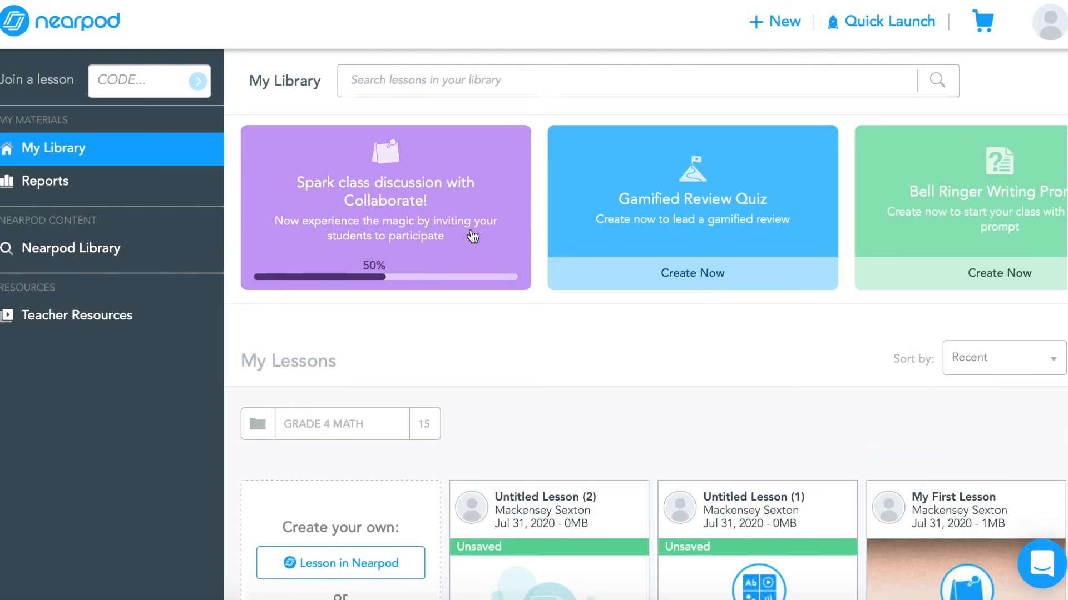
pyautogui.click(399, 235)
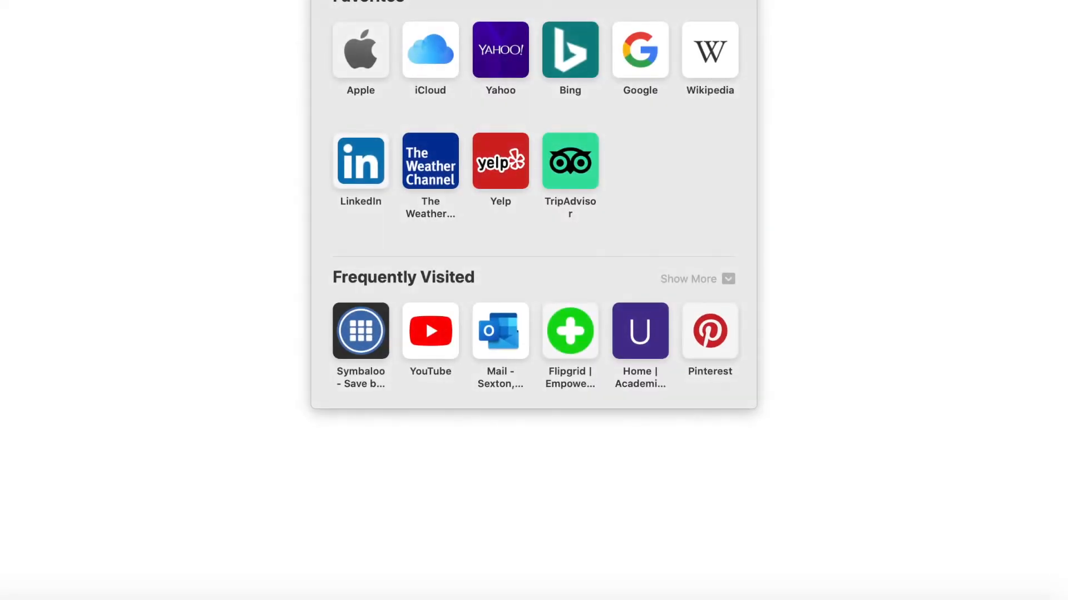
pyautogui.write('near')
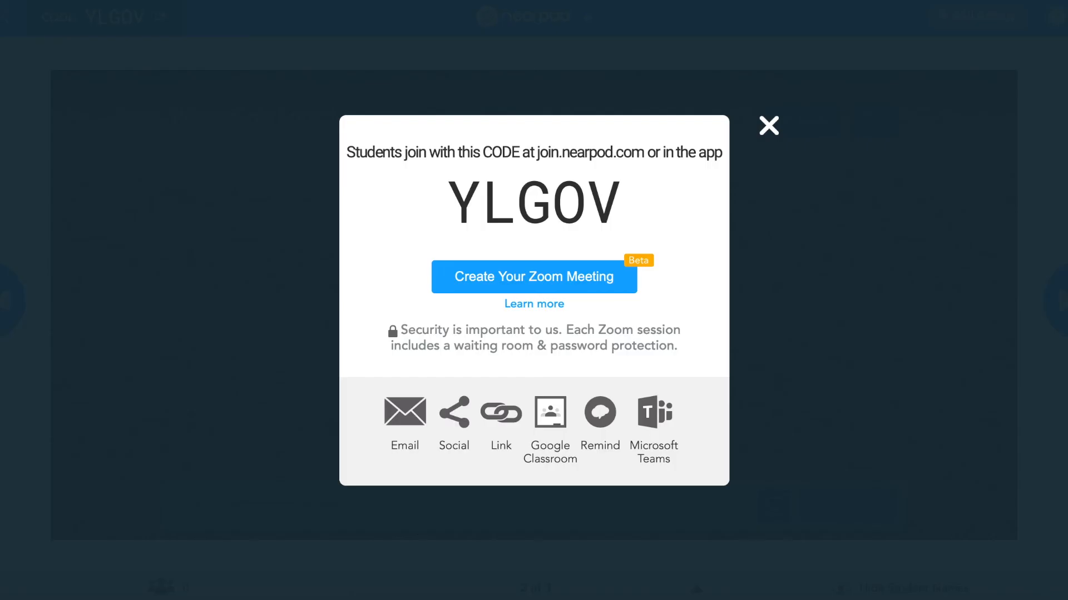
# Copy the session's student join code
pyautogui.moveTo(615, 185); pyautogui.dragTo(484, 196)
pyautogui.rightClick(485, 196)
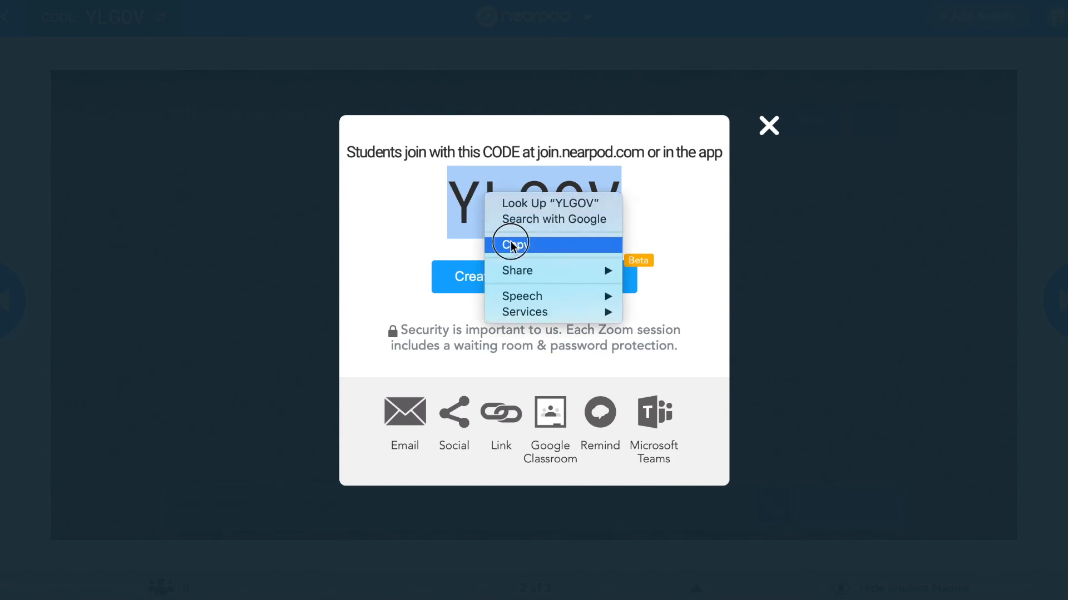
pyautogui.click(508, 242)
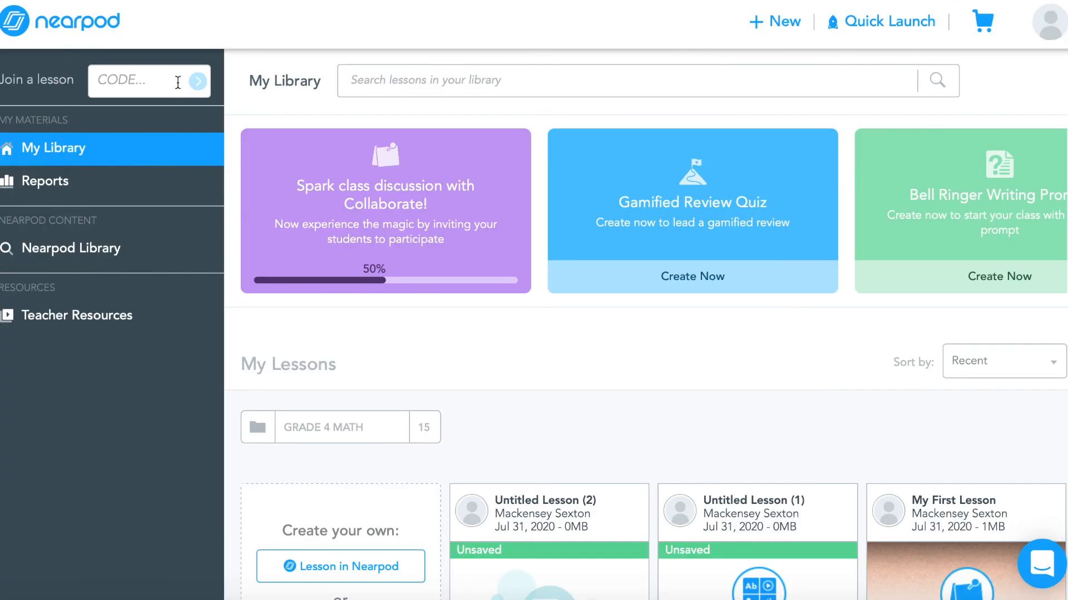
# Paste the code into the Join a lesson field and join the session as a student
pyautogui.click(159, 87)
pyautogui.press('super+v')
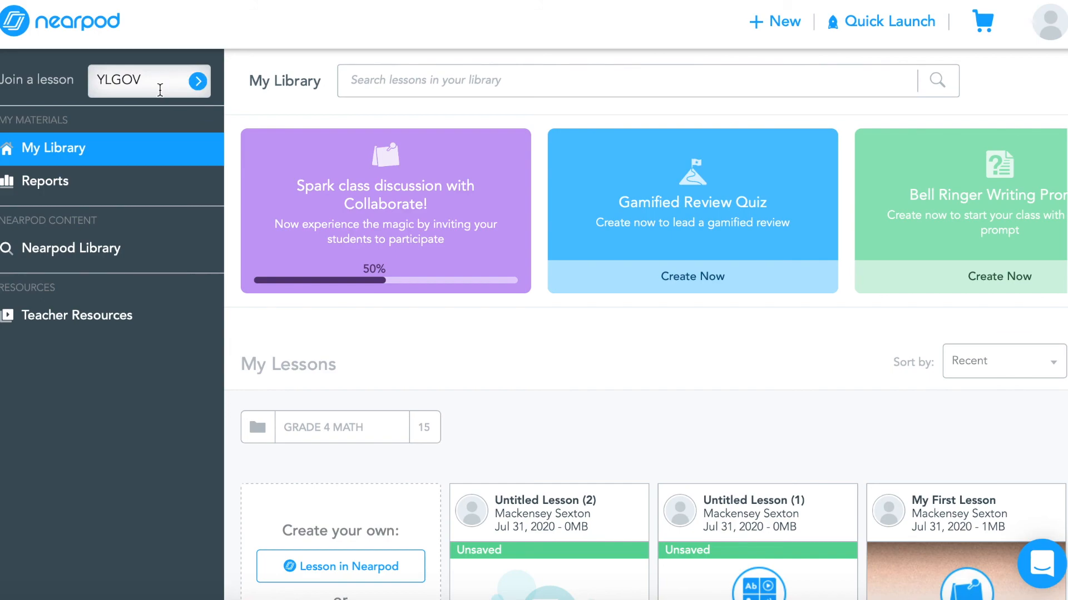
pyautogui.click(197, 85)
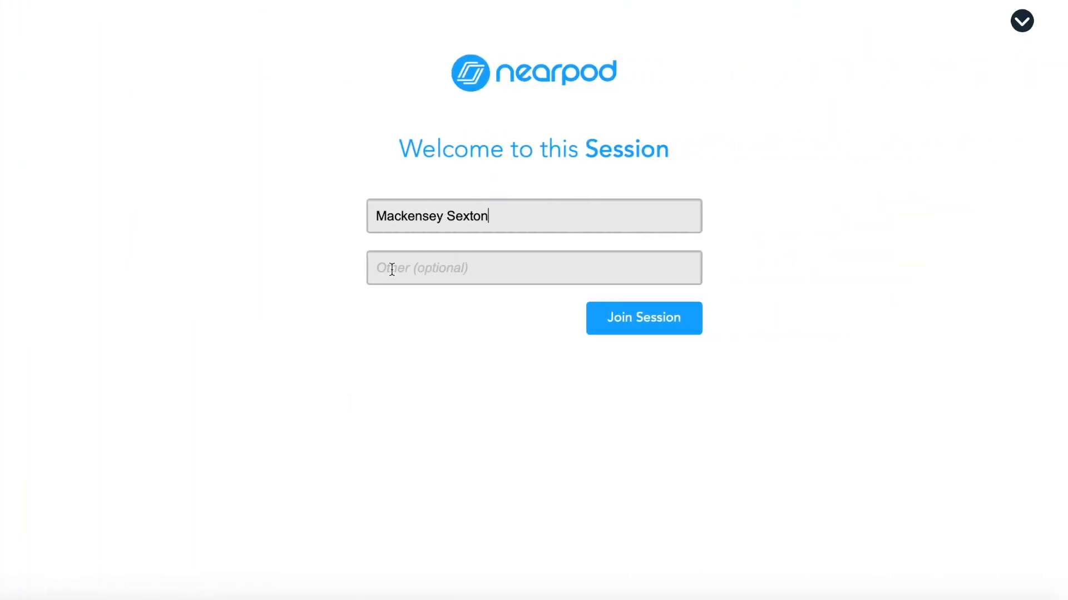
pyautogui.click(628, 320)
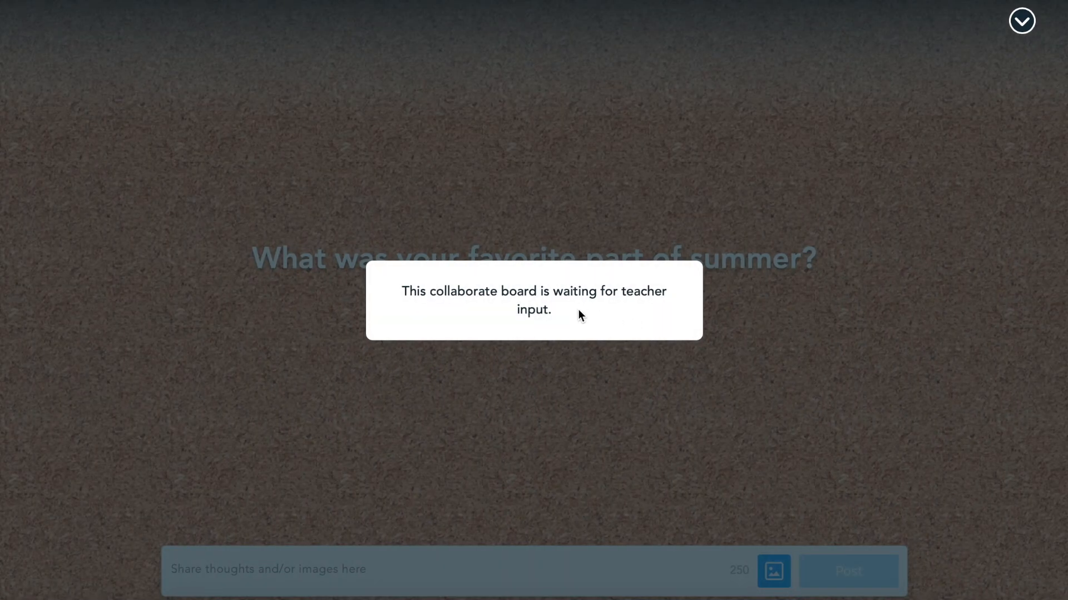
# Return to the teacher view, close the code dialog, and decline comment approval for the rest of the session
pyautogui.click(780, 0)
pyautogui.click(769, 125)
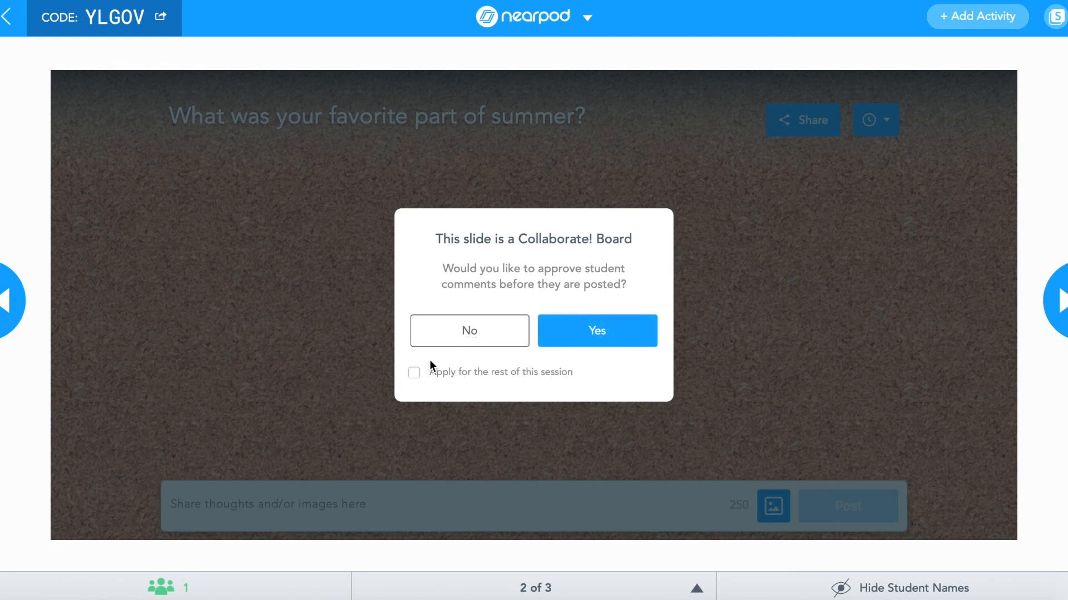
pyautogui.click(414, 373)
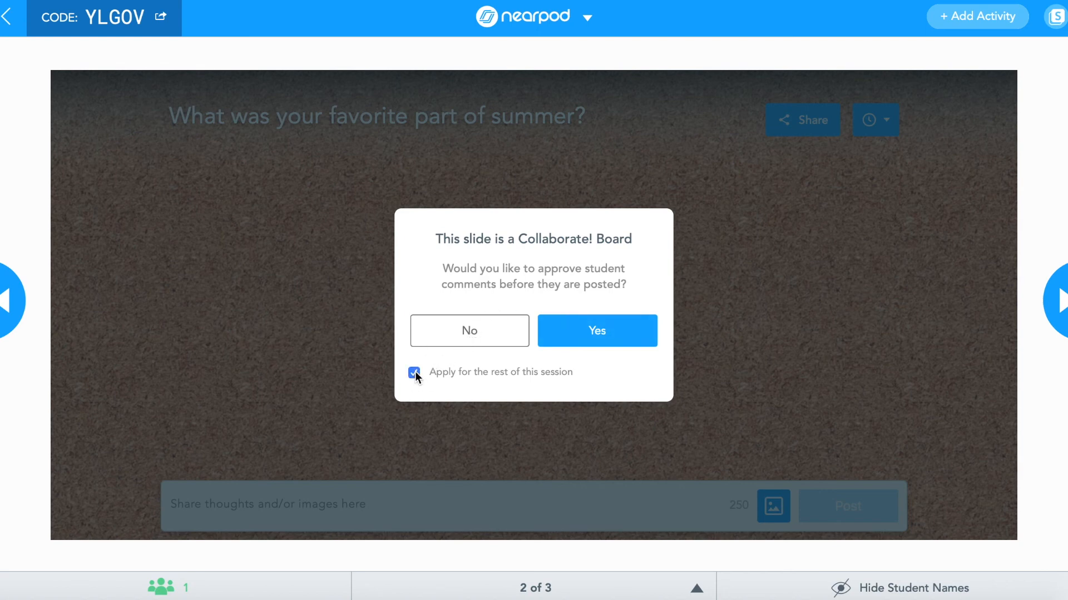
pyautogui.click(470, 336)
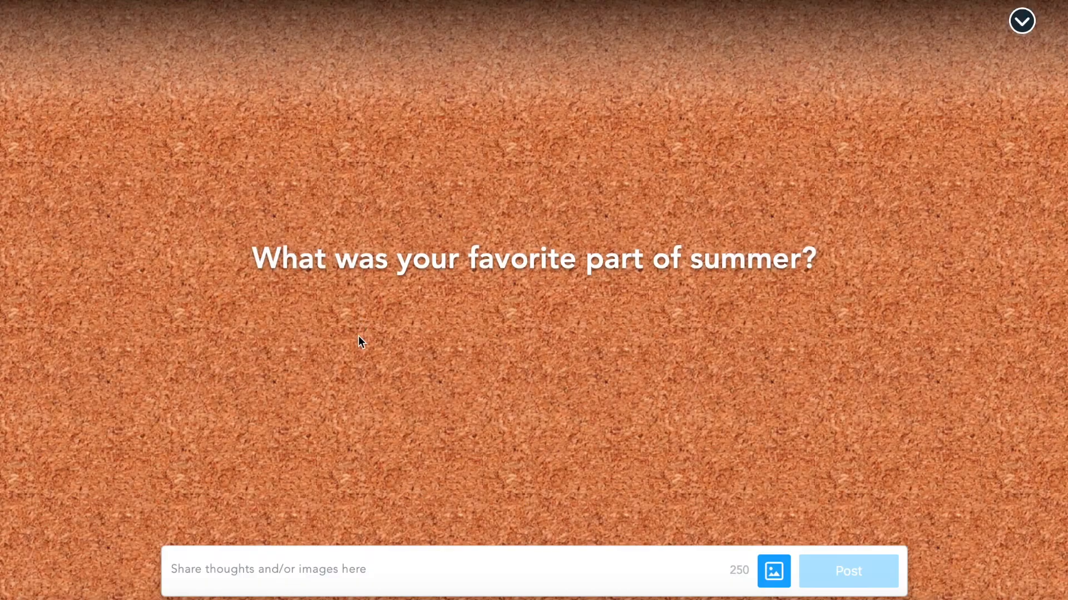
# As the student, post the answer "Spending time with my family." to the Collaborate board
pyautogui.click(259, 560)
pyautogui.write('Spendi')
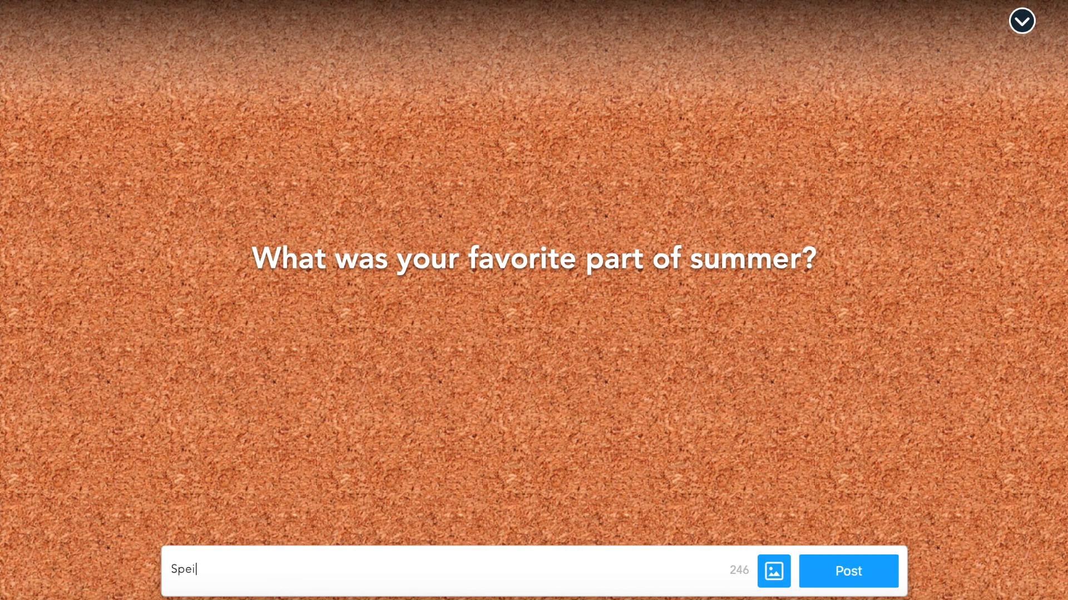
pyautogui.write('ng time with my family.')
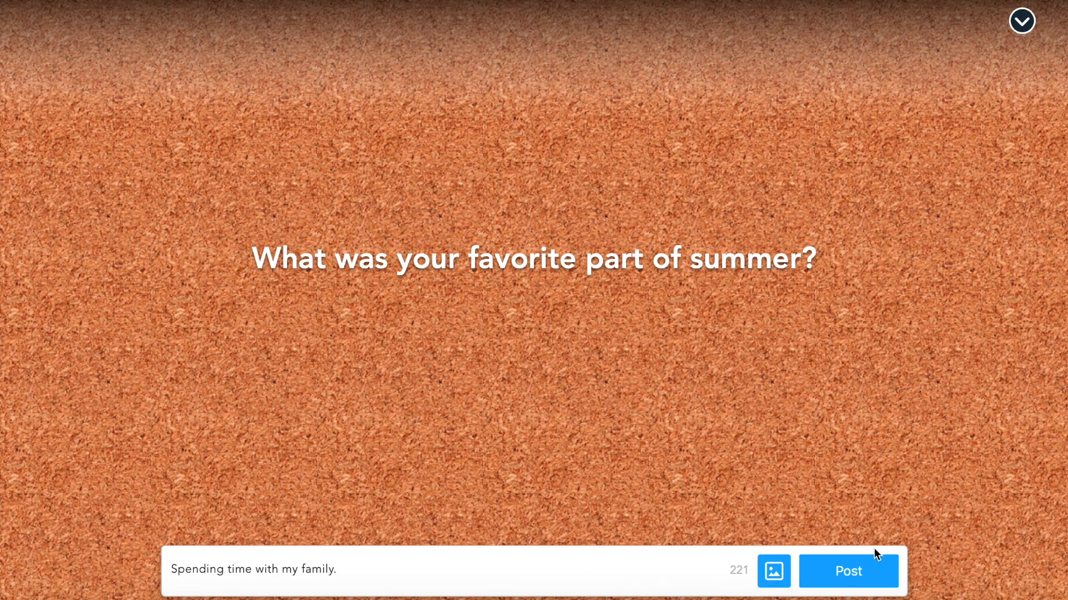
pyautogui.click(859, 566)
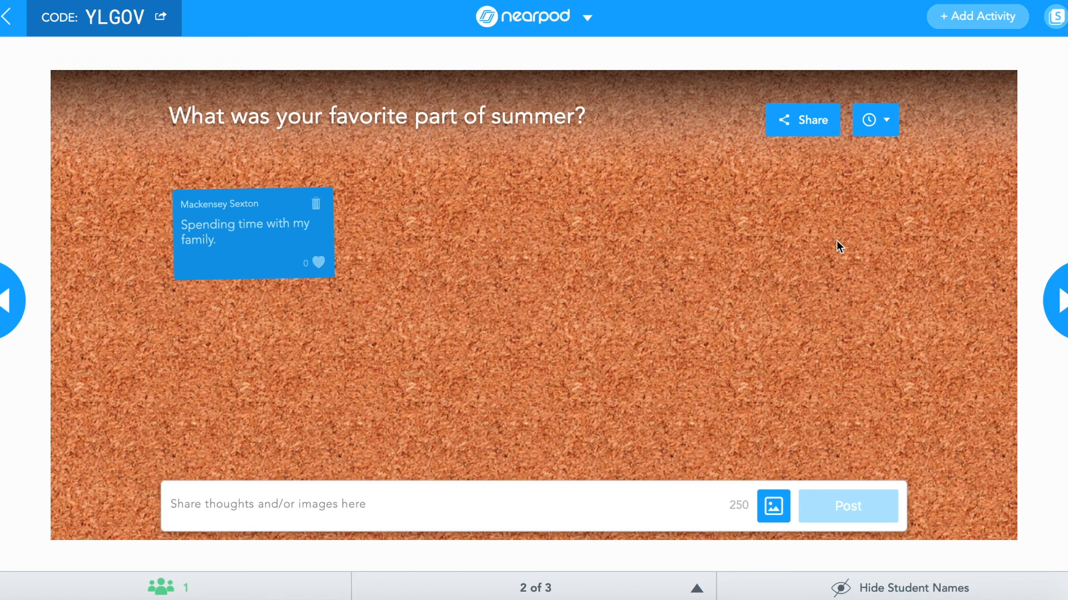
# Leave the live session and start a Bell Ringer Writing Prompt from My Library
pyautogui.click(8, 18)
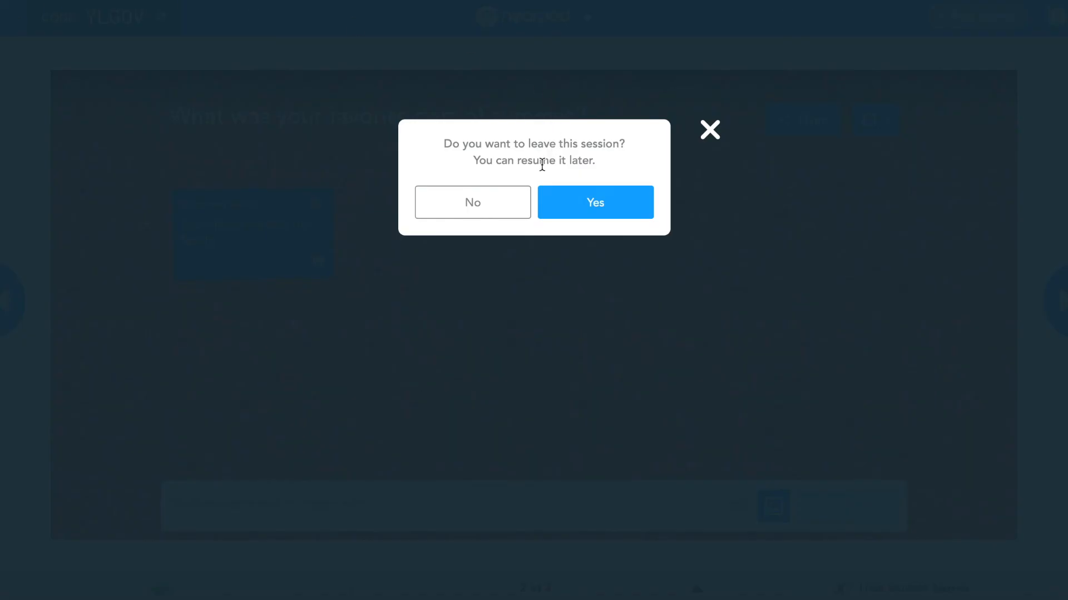
pyautogui.click(596, 198)
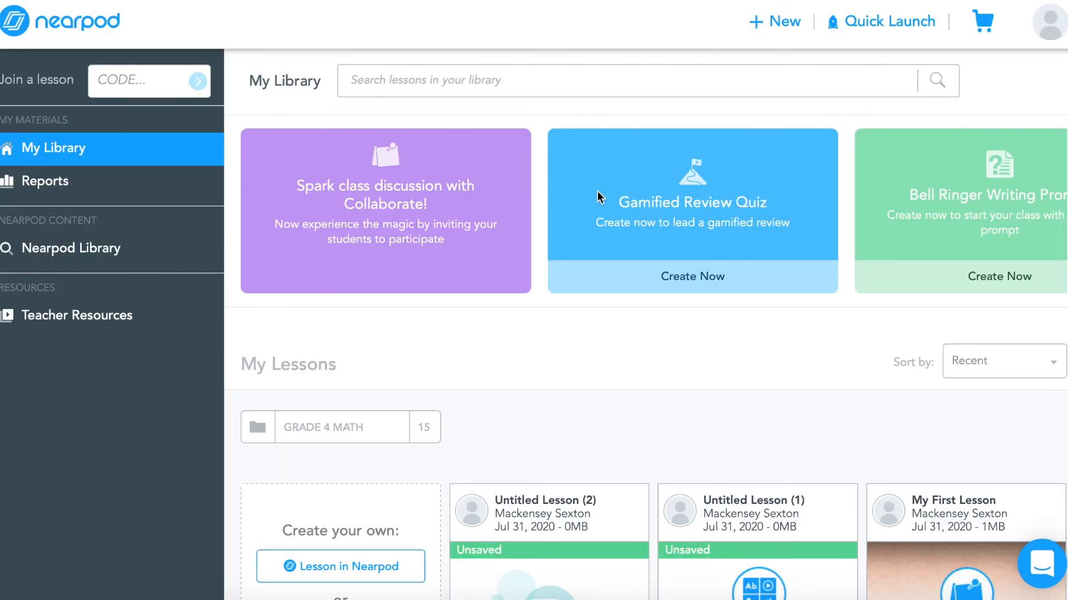
pyautogui.scroll(-2, 597, 191)
pyautogui.scroll(2, 598, 191)
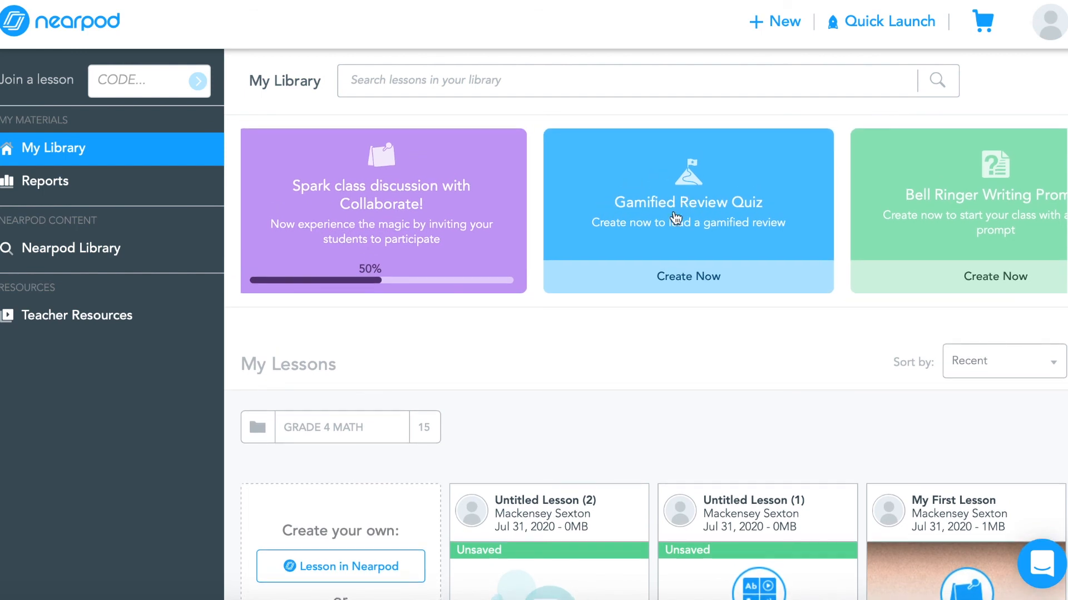
pyautogui.hscroll(3, 663, 216)
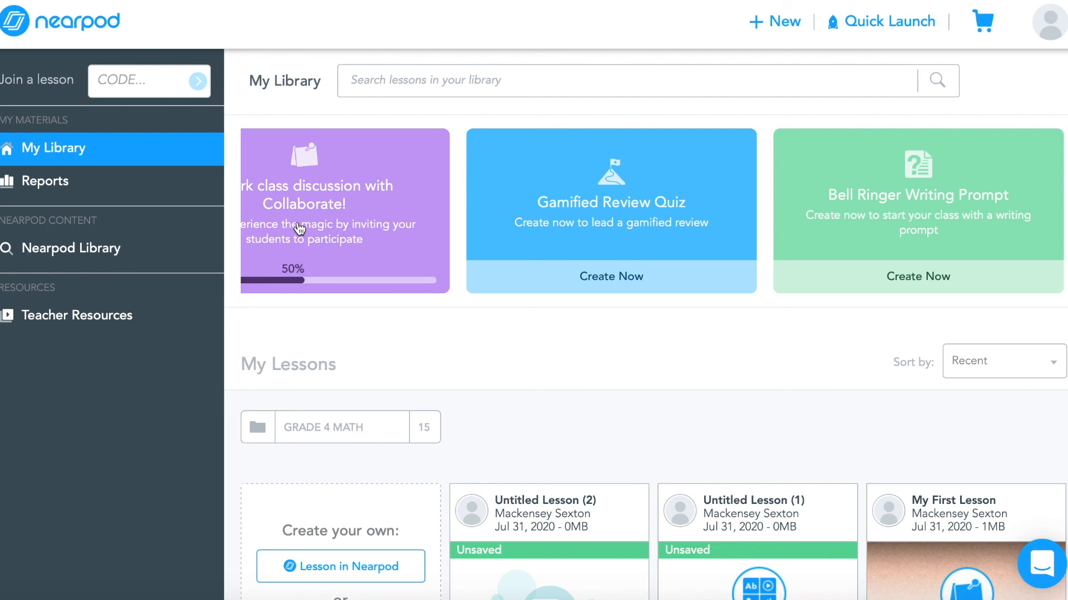
pyautogui.click(841, 198)
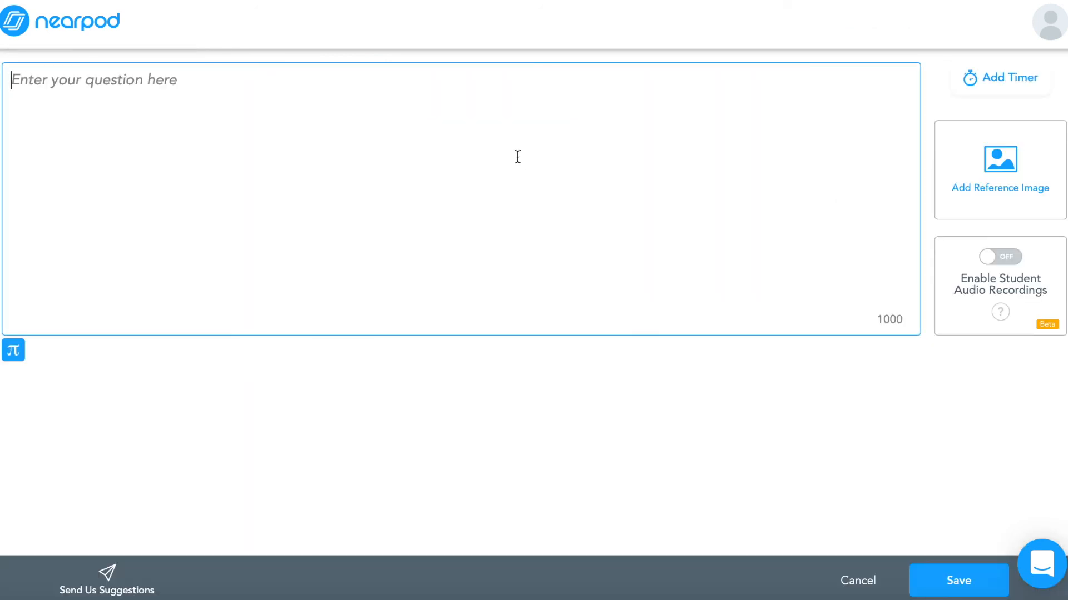
# Enter the prompt question "What was your favorite part of the summer?"
pyautogui.write('What was your favorite part oo')
pyautogui.press('BackSpace')
pyautogui.write('f the summer?')
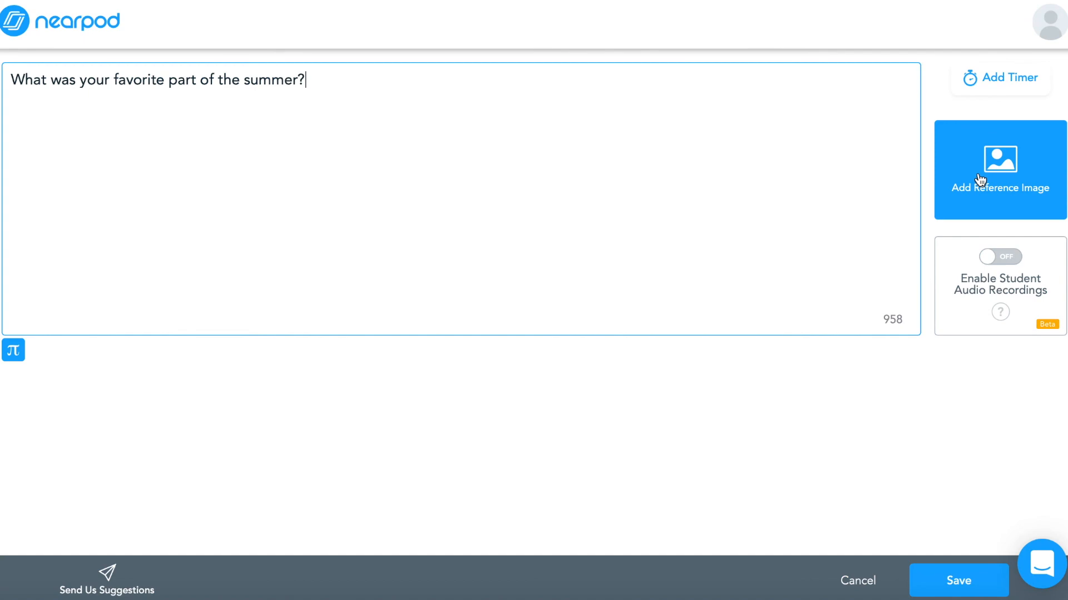
# Save the bell ringer prompt without adding an activity timer
pyautogui.click(994, 88)
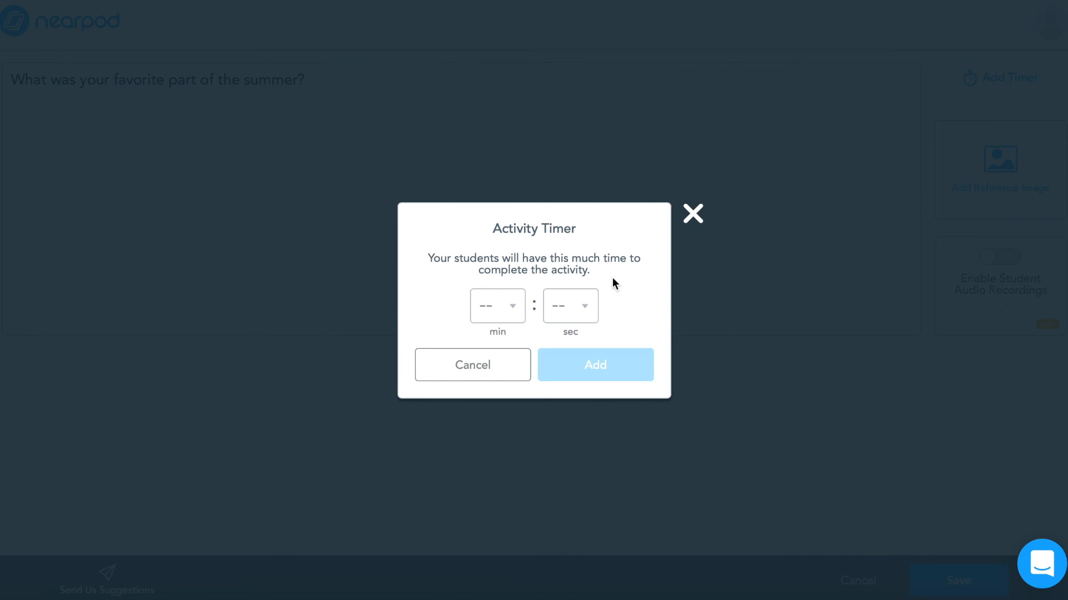
pyautogui.click(693, 214)
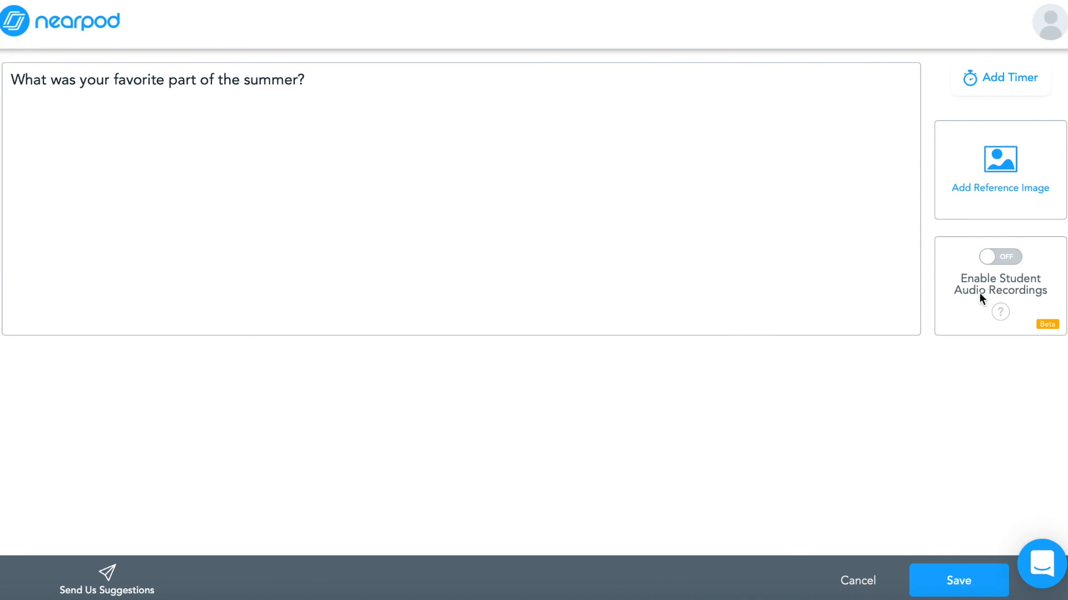
pyautogui.click(967, 583)
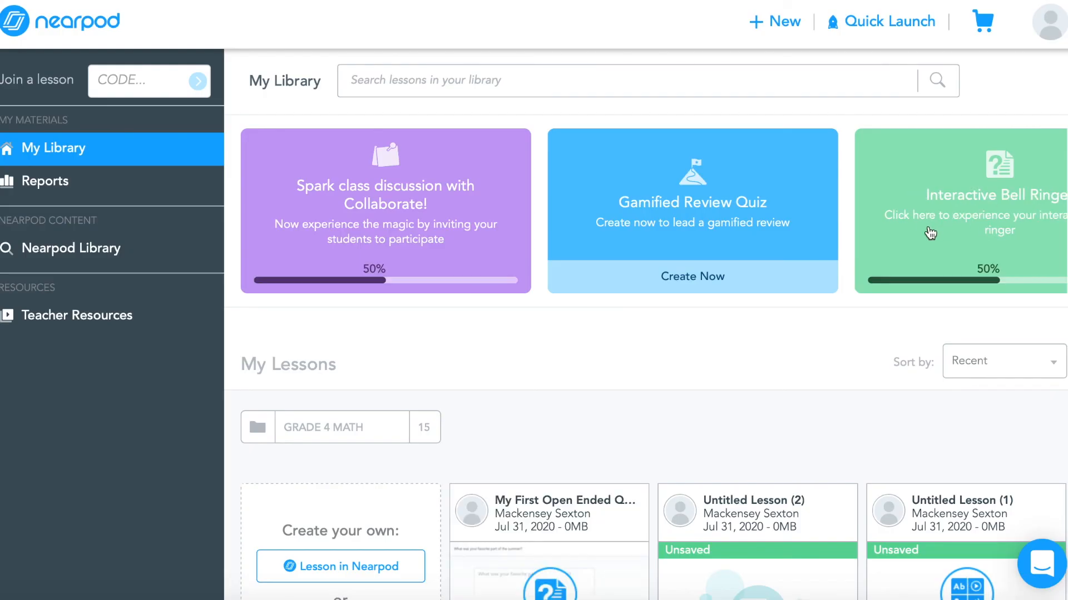
# Launch the new open-ended question lesson as a Live Lesson from its card in My Lessons
pyautogui.scroll(-2, 705, 432)
pyautogui.moveTo(481, 490)
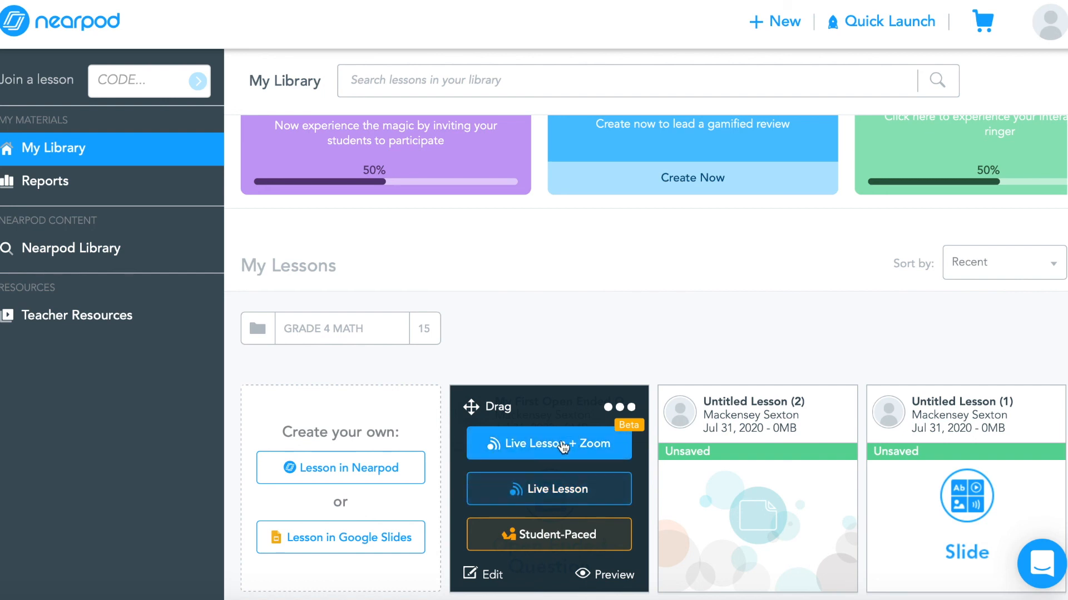
pyautogui.scroll(2, 655, 289)
pyautogui.click(960, 191)
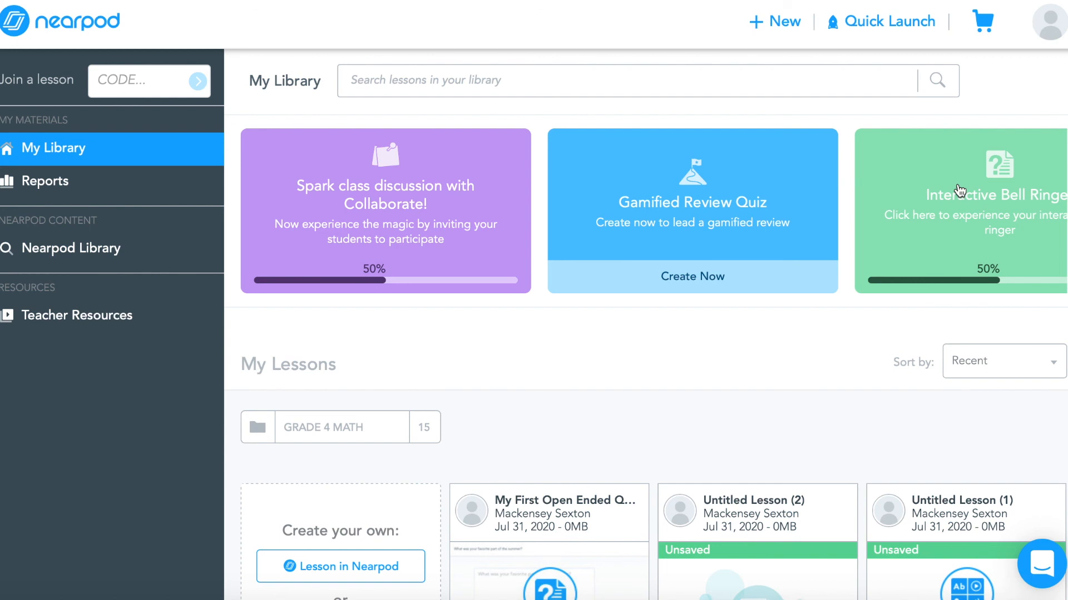
pyautogui.moveTo(556, 578)
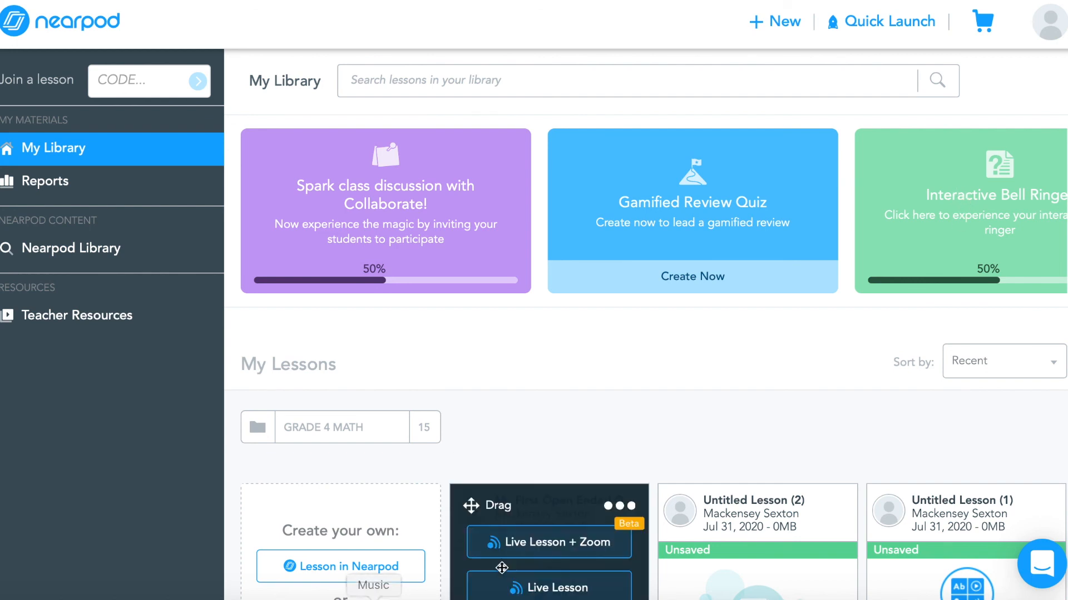
pyautogui.click(568, 586)
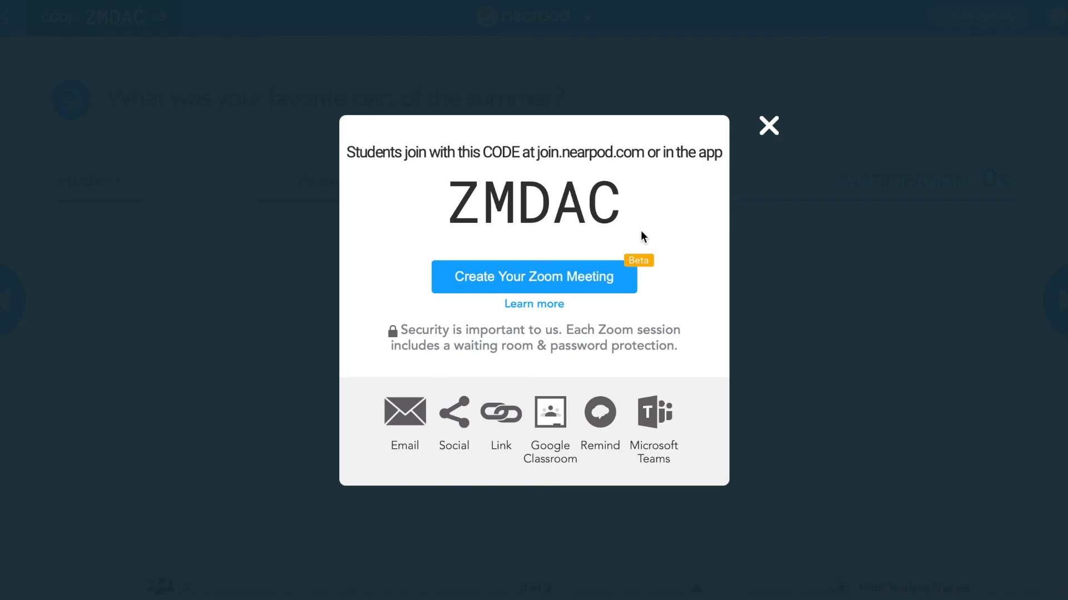
# Open the session's join dialog and copy the student share link
pyautogui.click(501, 413)
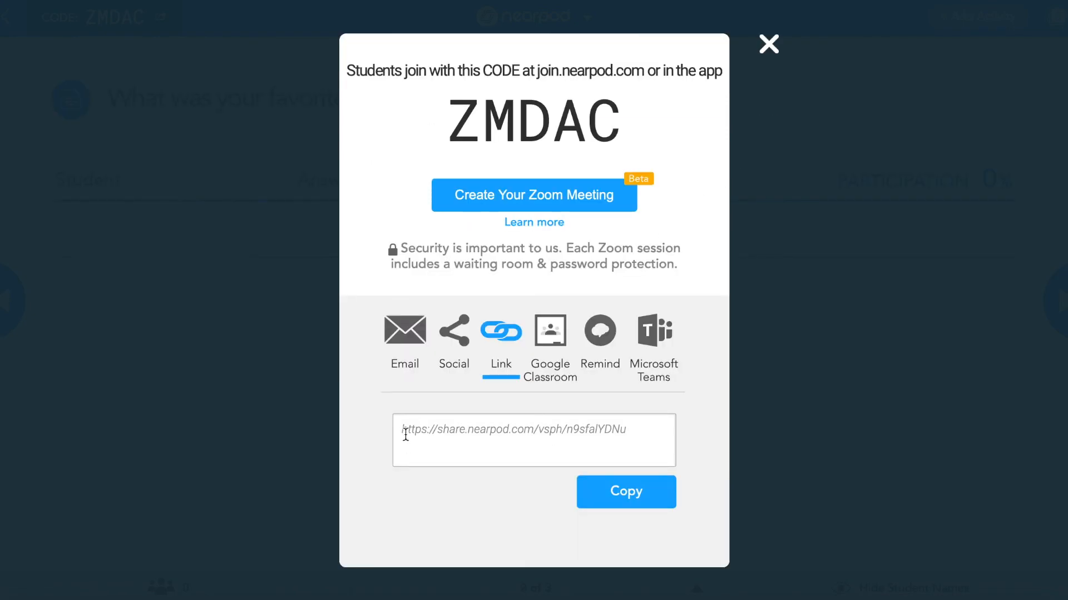
pyautogui.click(611, 428)
pyautogui.click(630, 500)
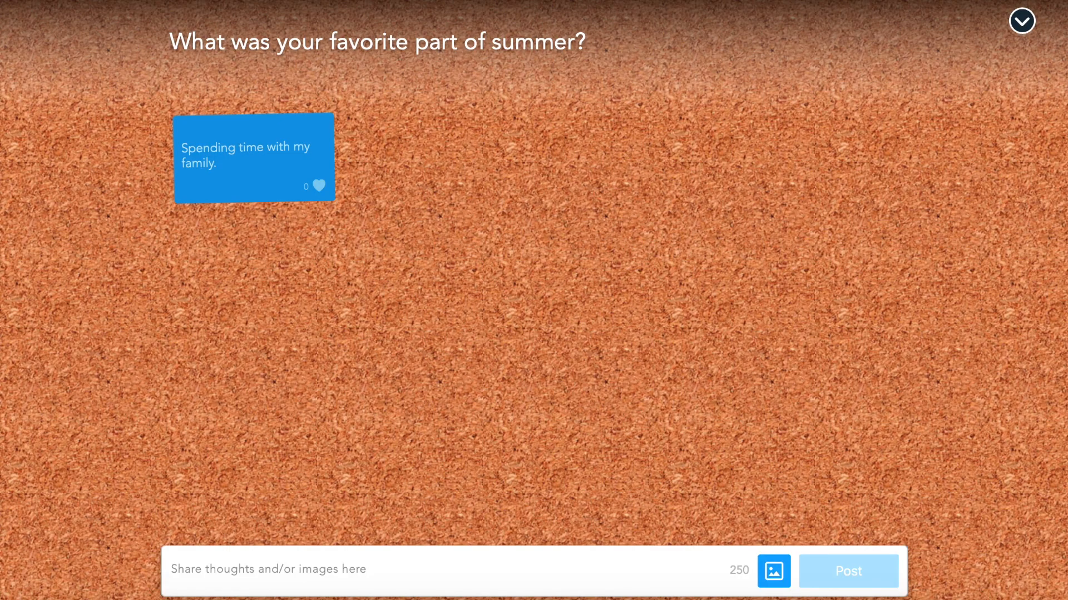
# Switch to the student window and join the new session with the shared link
pyautogui.press('super+l')
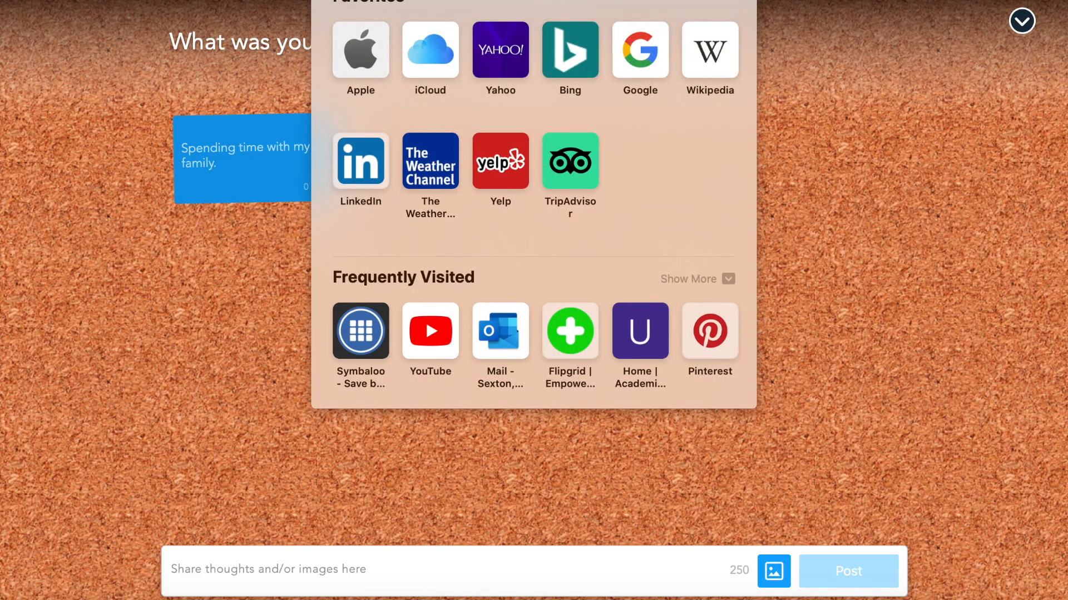
pyautogui.press('Escape')
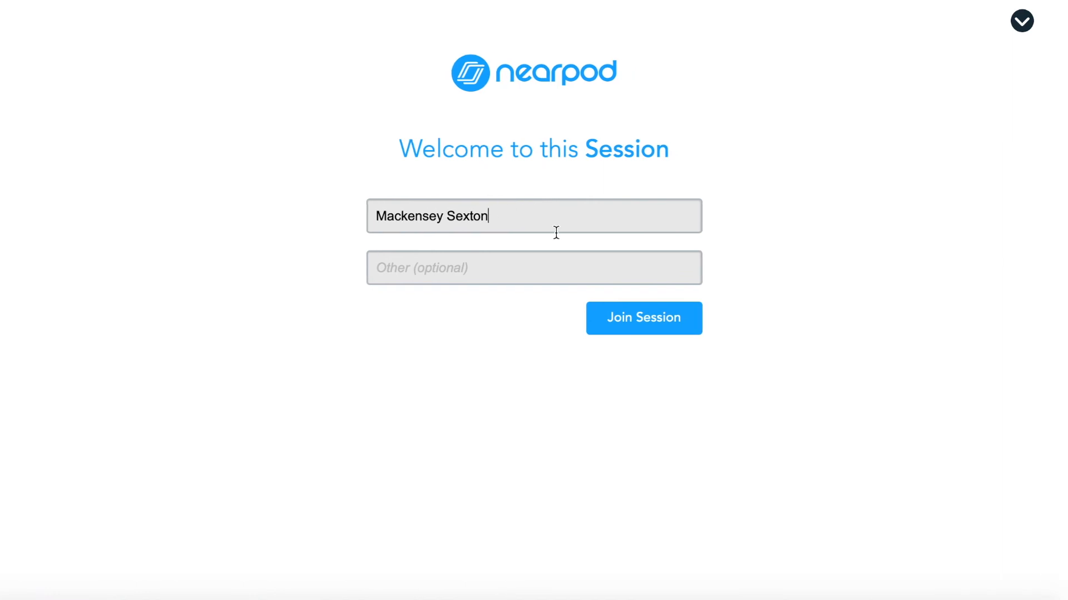
pyautogui.click(673, 312)
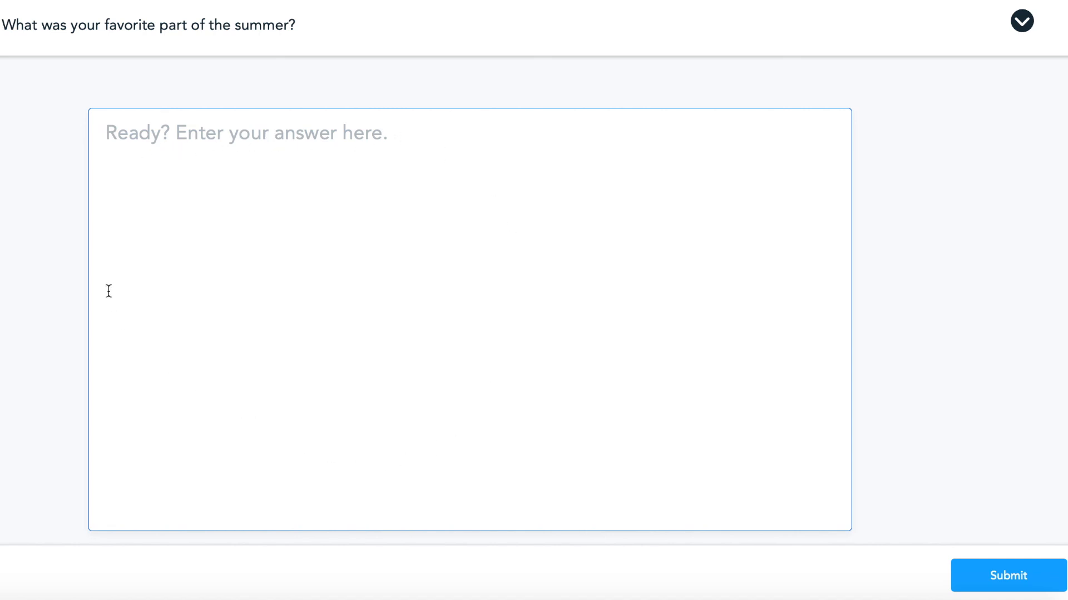
# As the student, submit the answer "Spending time with my family." to the open-ended question
pyautogui.click(487, 313)
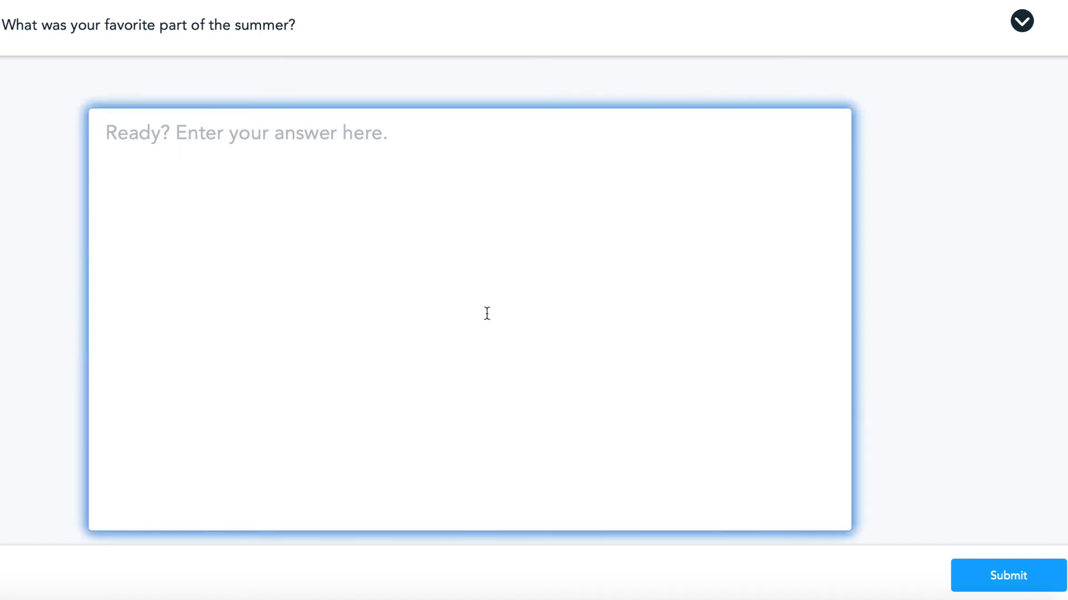
pyautogui.write('Spending g')
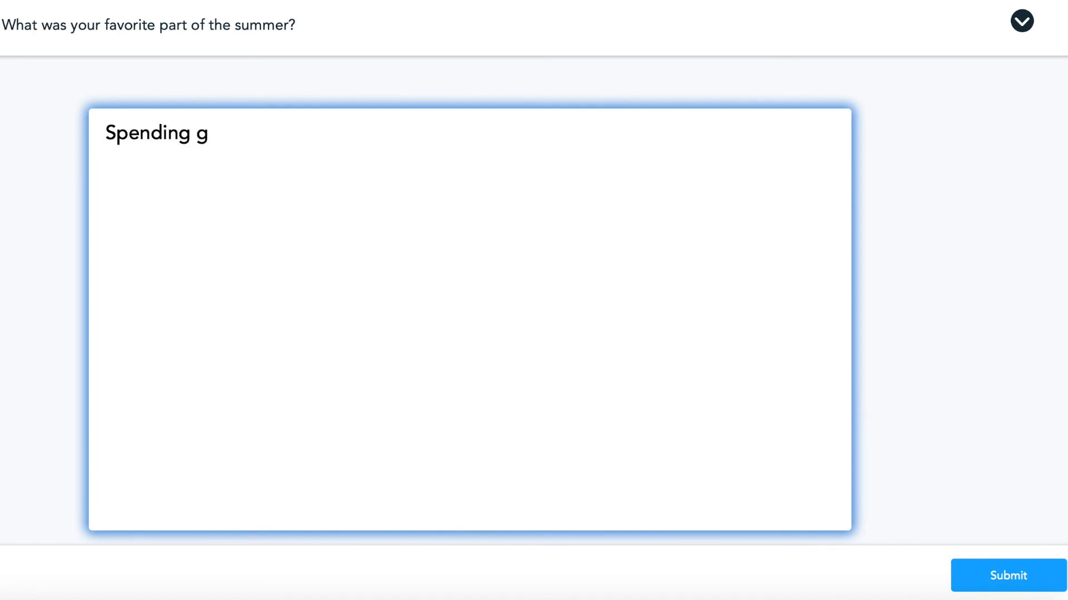
pyautogui.press('BackSpace')
pyautogui.write('time with my family.')
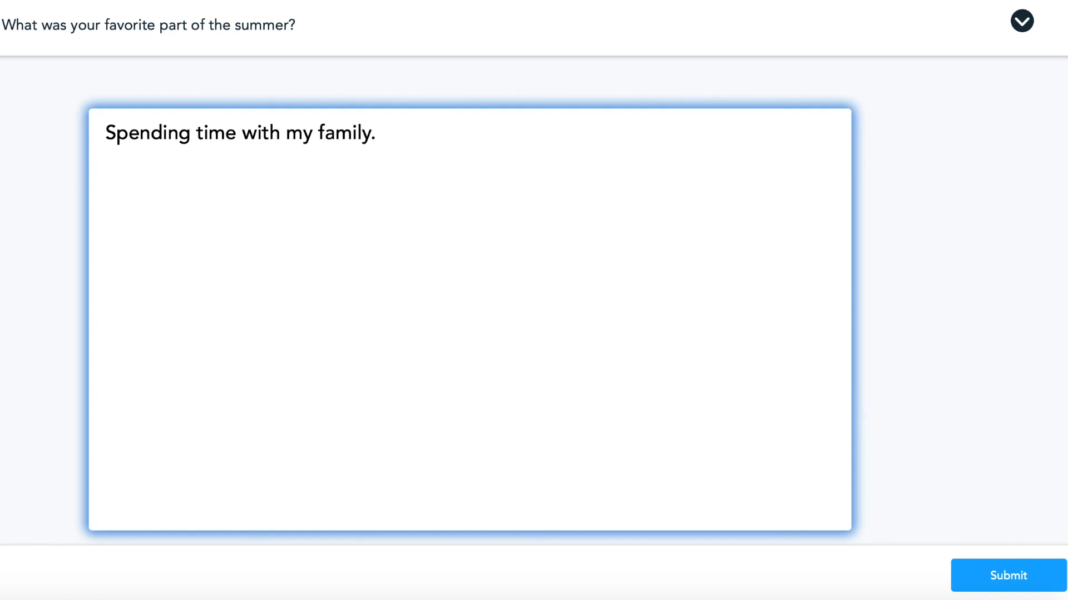
pyautogui.click(997, 578)
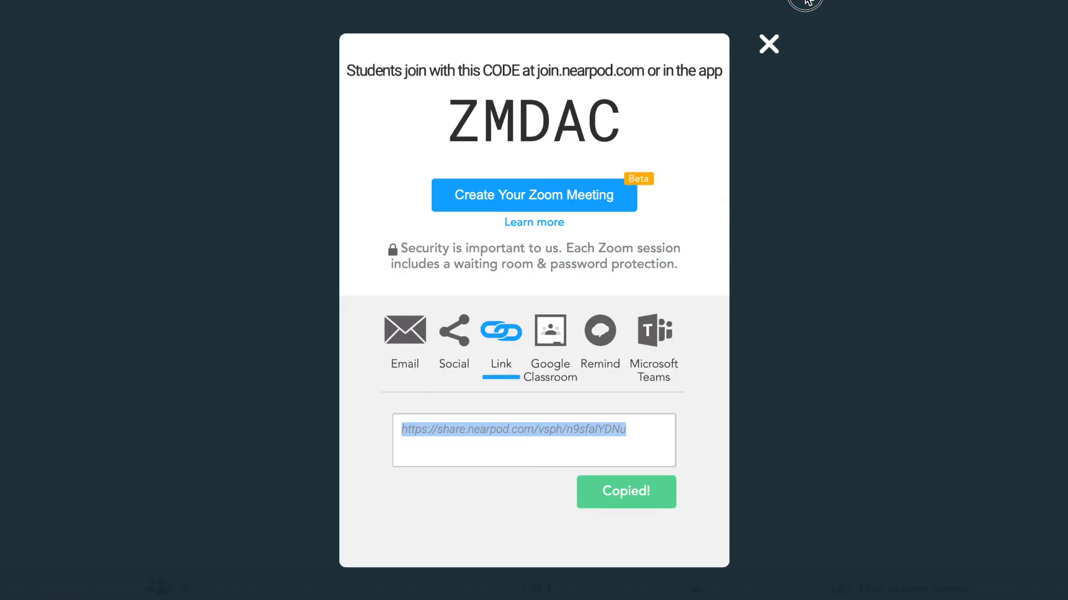
# Close the join dialog in the teacher view and toggle sharing of the student's answer on and off
pyautogui.click(769, 43)
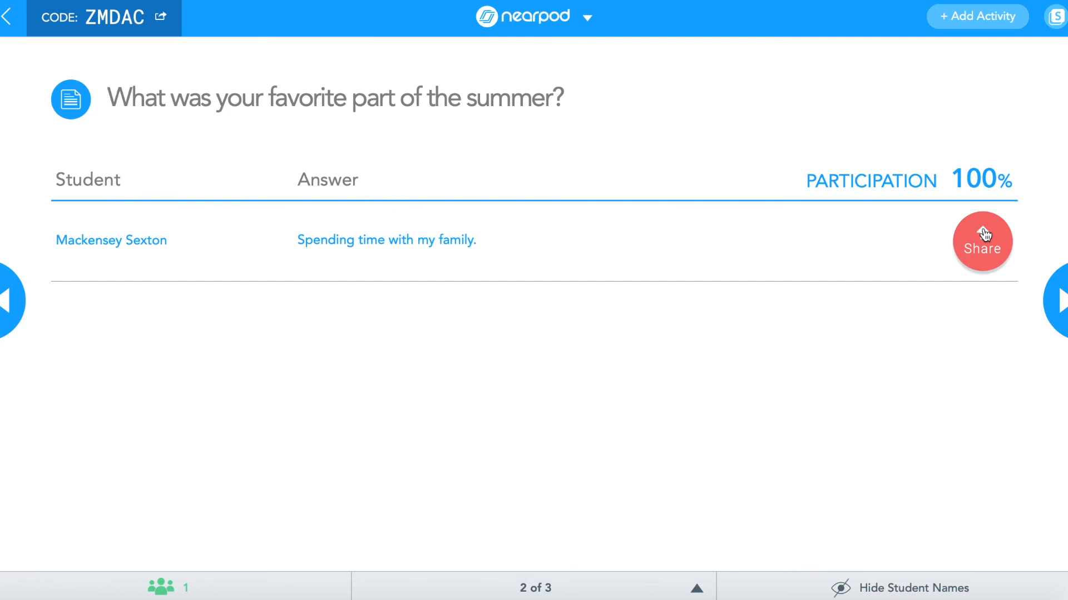
pyautogui.click(981, 253)
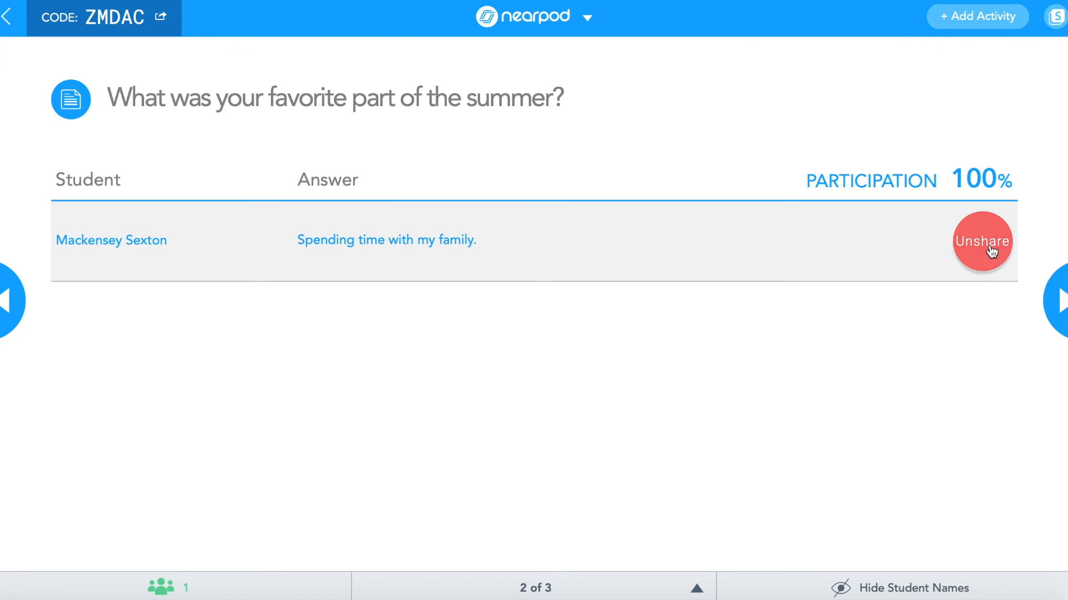
pyautogui.click(991, 252)
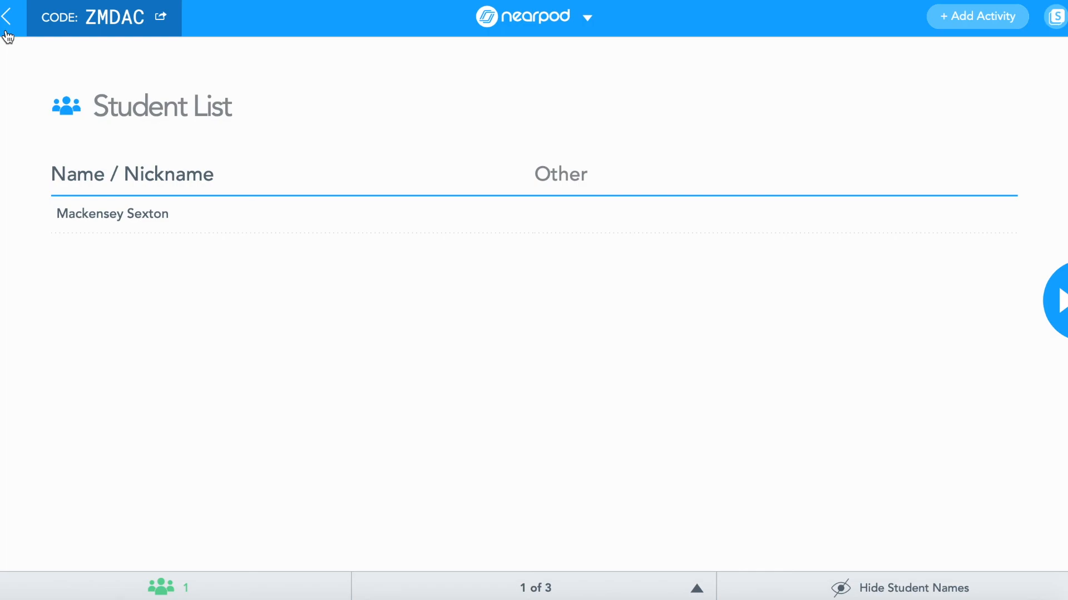
# Leave the live session and create a new Gamified Review Quiz from My Library
pyautogui.click(7, 17)
pyautogui.click(587, 203)
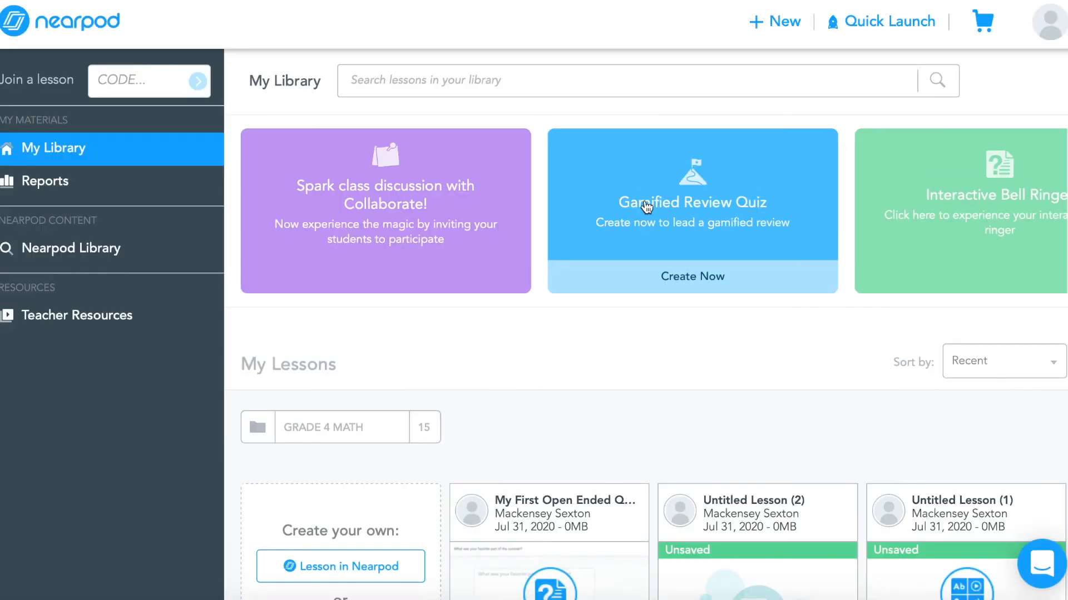
pyautogui.scroll(2, 818, 324)
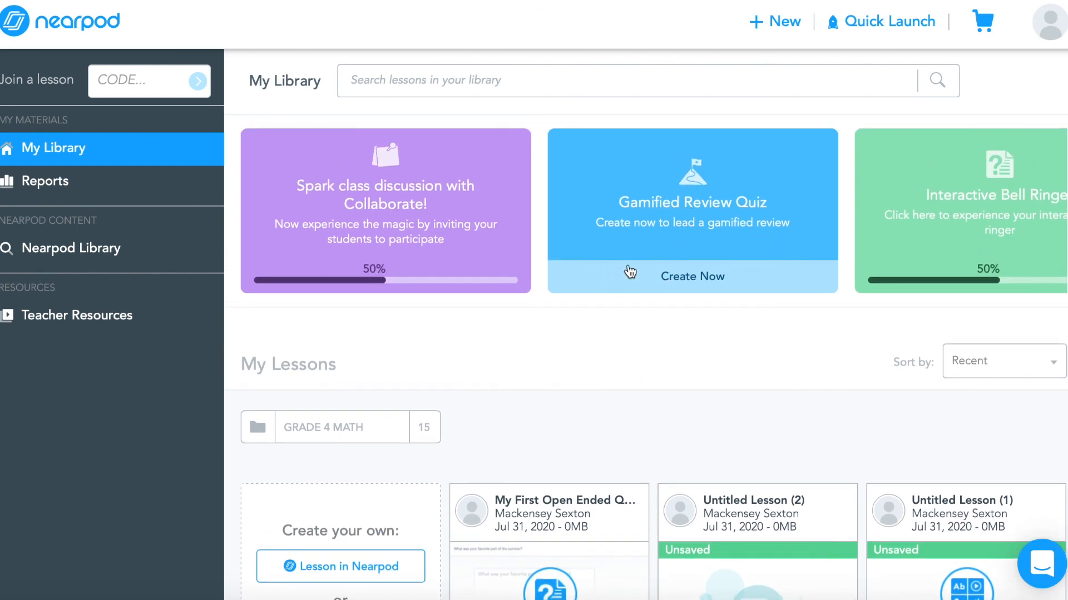
pyautogui.click(660, 281)
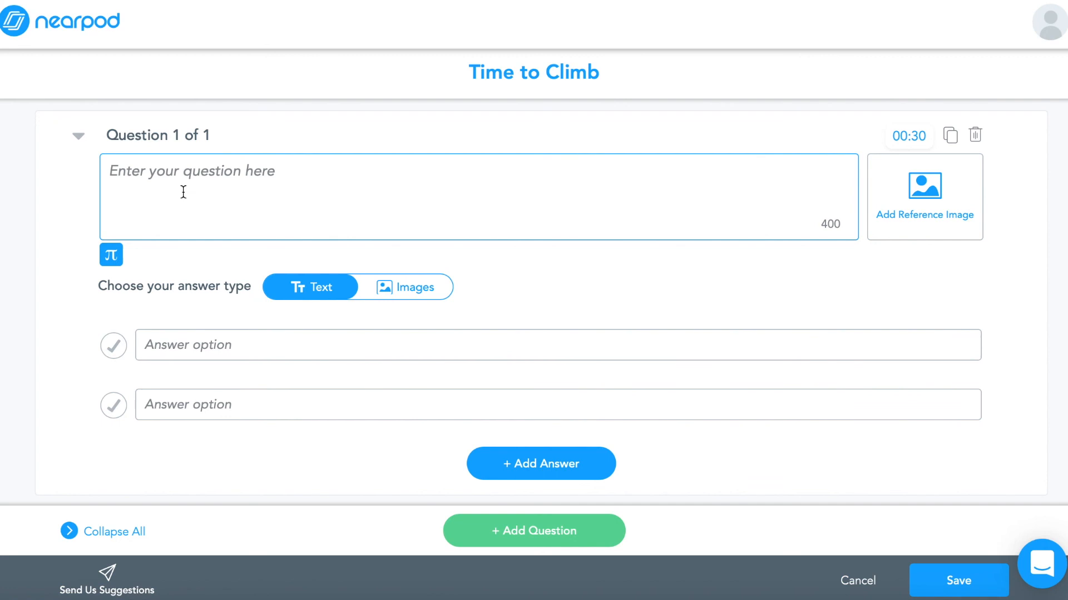
# Enter the first quiz question "What is the abbreviation for South Dakota?"
pyautogui.write('What is the ')
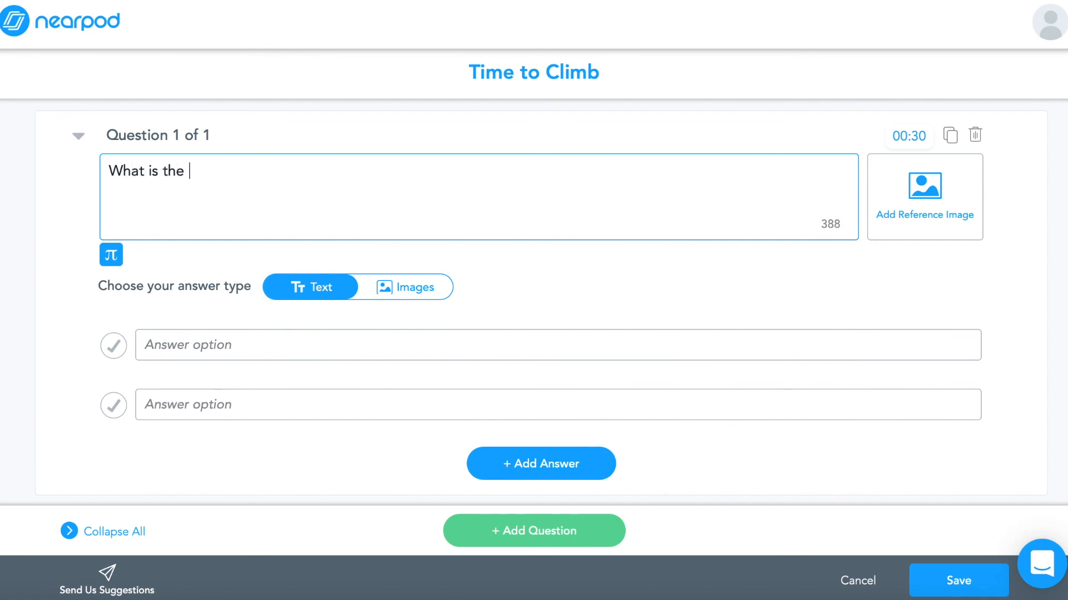
pyautogui.write('abbreviation for South Dakoot')
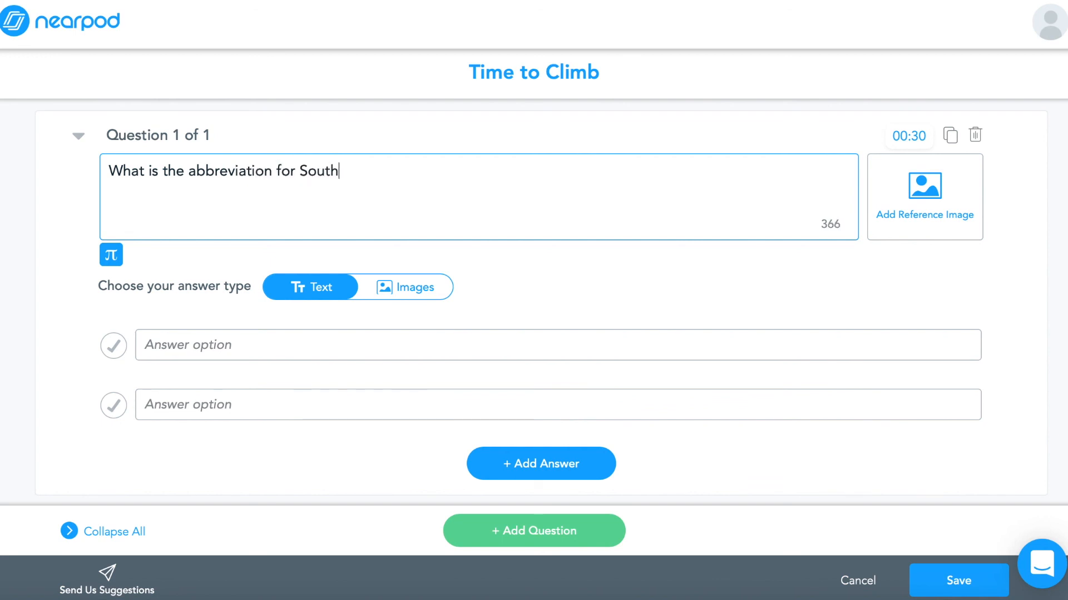
pyautogui.press('BackSpace')
pyautogui.press('BackSpace')
pyautogui.write('ta?')
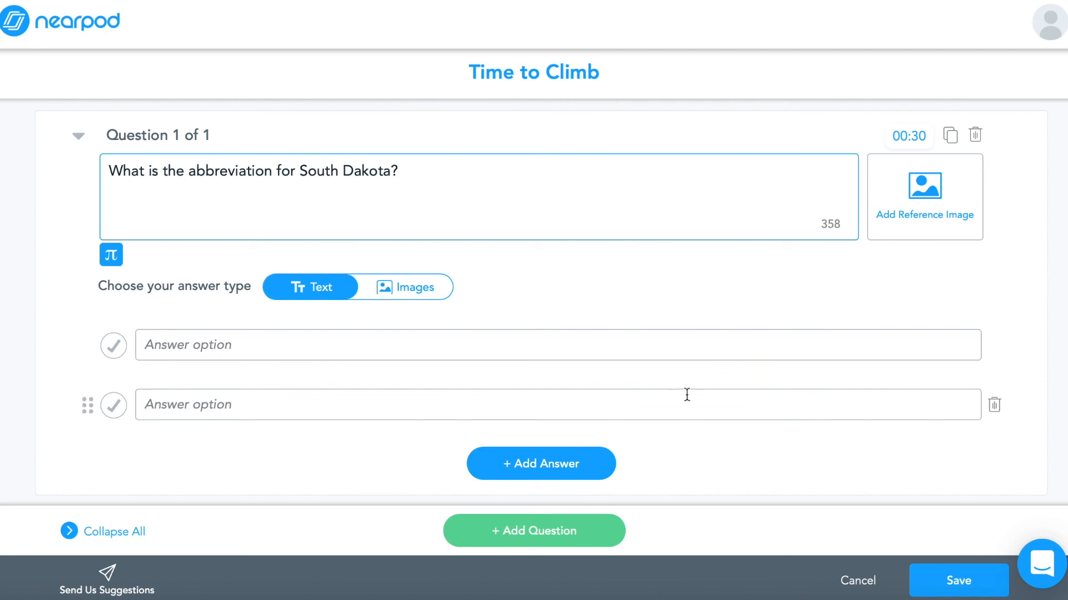
# Enter the answer options SD and ST for the first question and mark SD as the correct answer
pyautogui.click(357, 344)
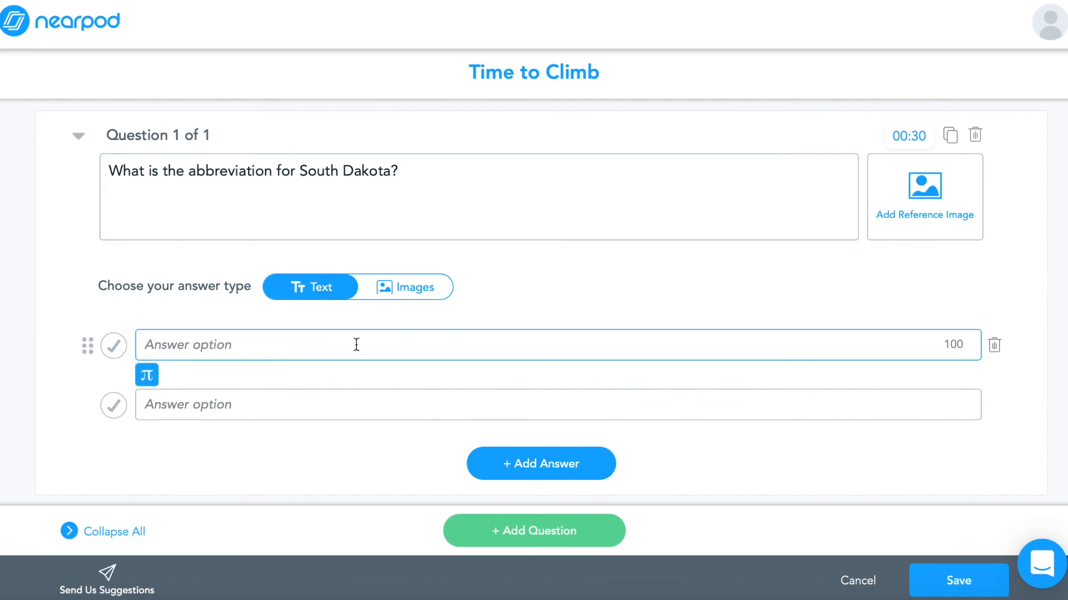
pyautogui.write('SD')
pyautogui.click(312, 404)
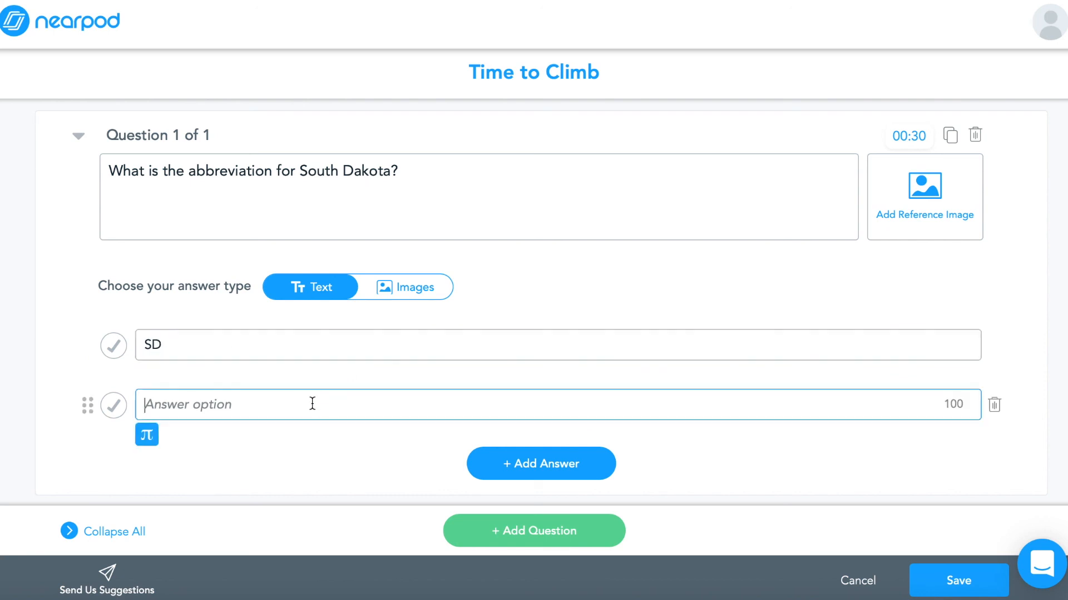
pyautogui.write('ST')
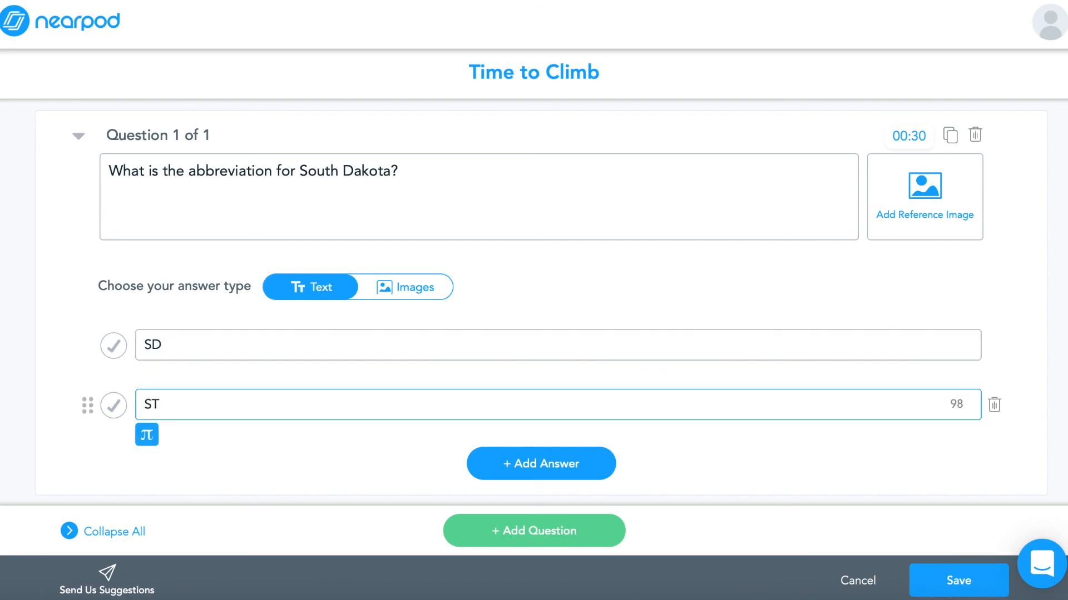
pyautogui.click(113, 348)
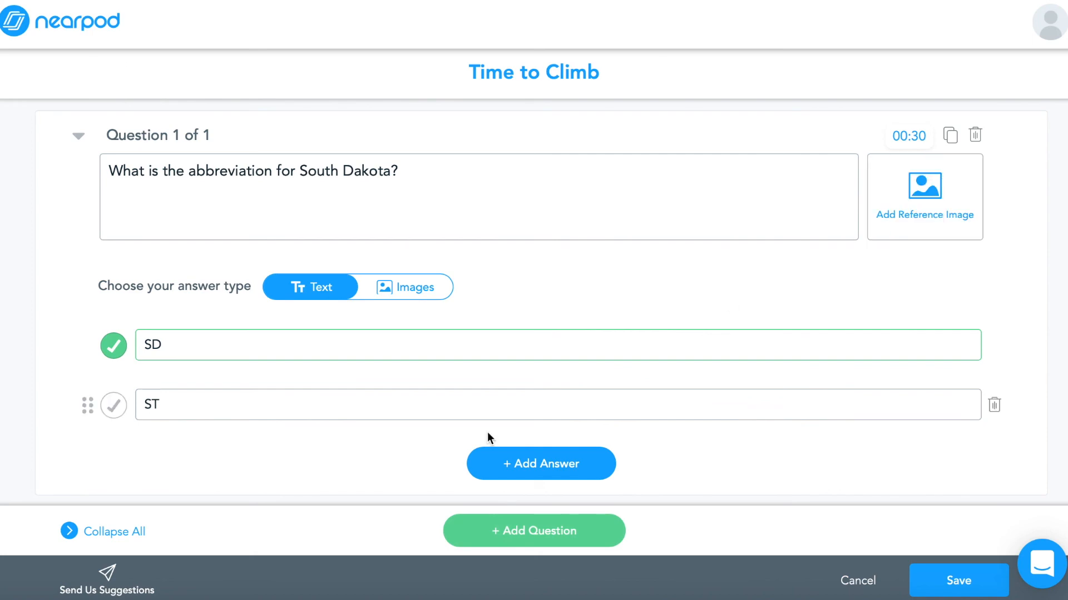
# Open the question's activity timer, close it unchanged, and duplicate the first question
pyautogui.click(915, 139)
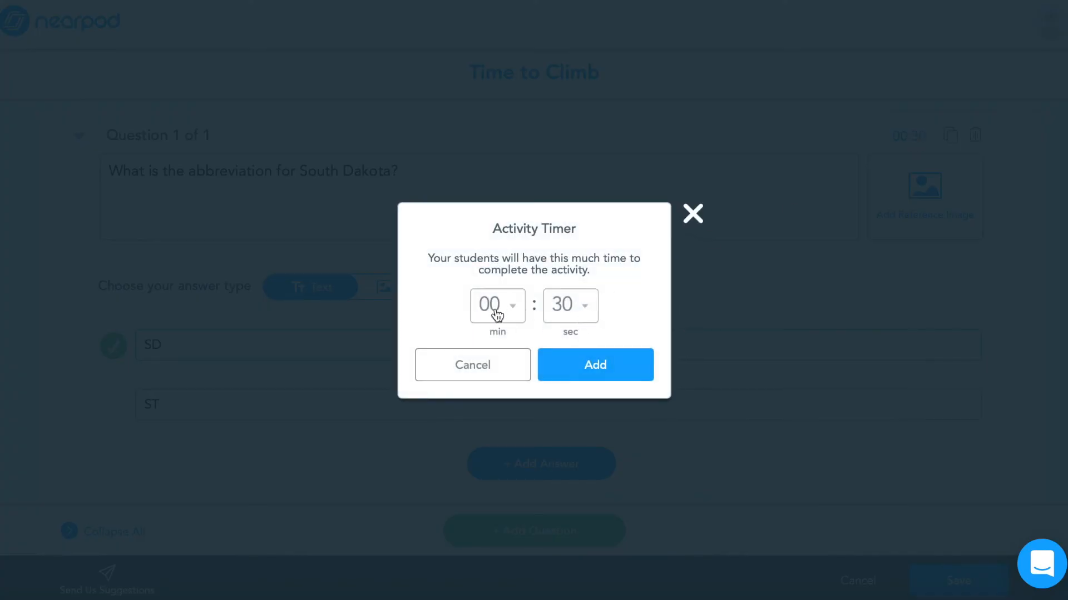
pyautogui.click(694, 214)
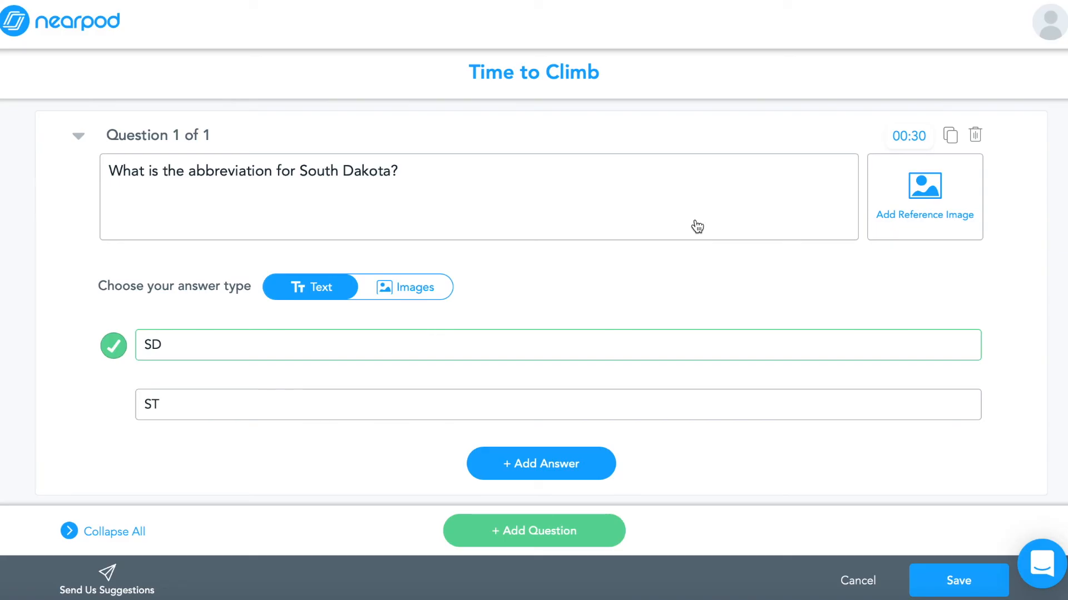
pyautogui.click(953, 135)
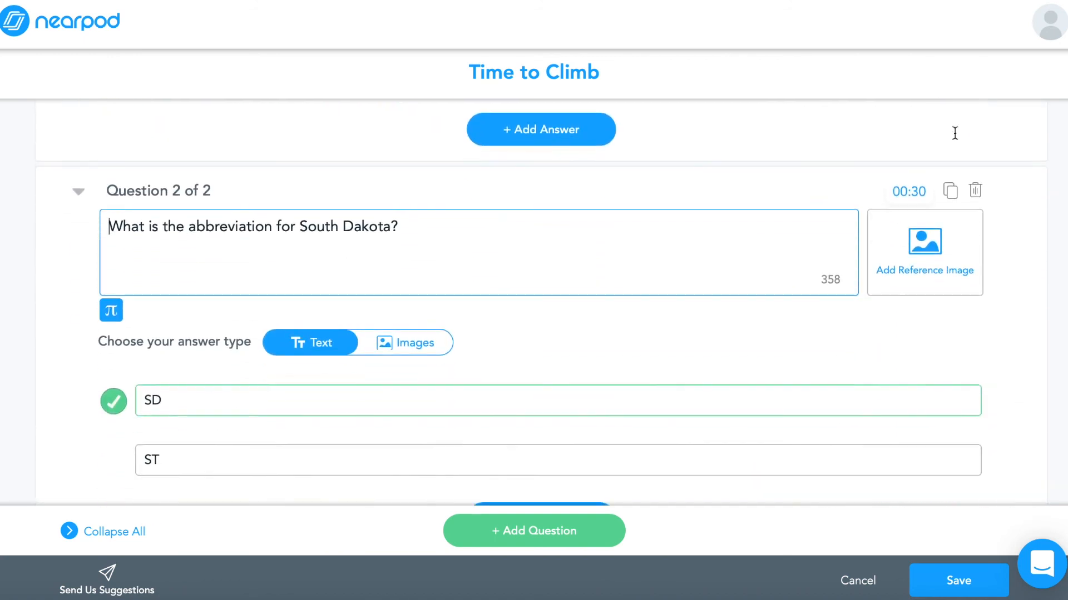
# Change the duplicated question to "What is the abbreviation for North Dakota?"
pyautogui.moveTo(384, 216); pyautogui.dragTo(303, 221)
pyautogui.write('Norrh')
pyautogui.press('BackSpace')
pyautogui.press('BackSpace')
pyautogui.write('th')
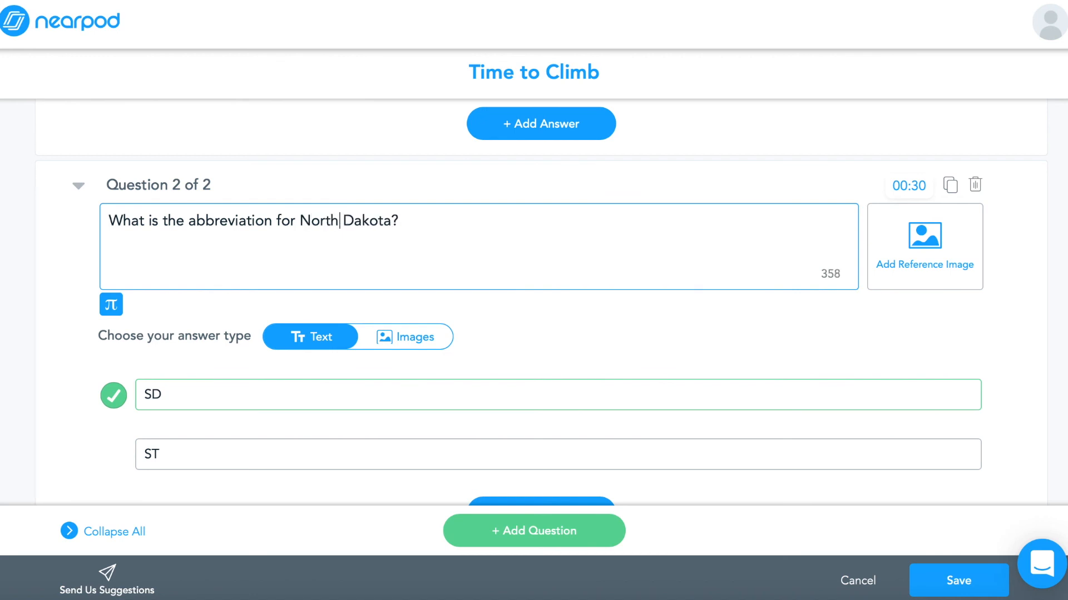
# Replace the duplicate's answers with NO and ND, and mark ND as the correct answer
pyautogui.click(153, 394)
pyautogui.press('BackSpace')
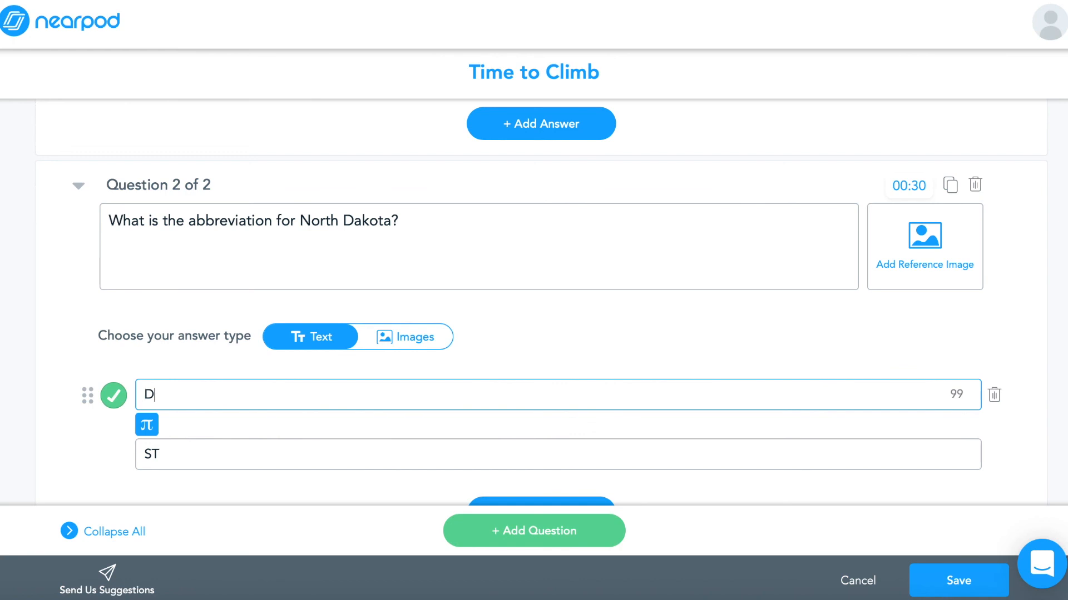
pyautogui.press('BackSpace')
pyautogui.write('NA')
pyautogui.press('BackSpace')
pyautogui.write('O')
pyautogui.click(165, 444)
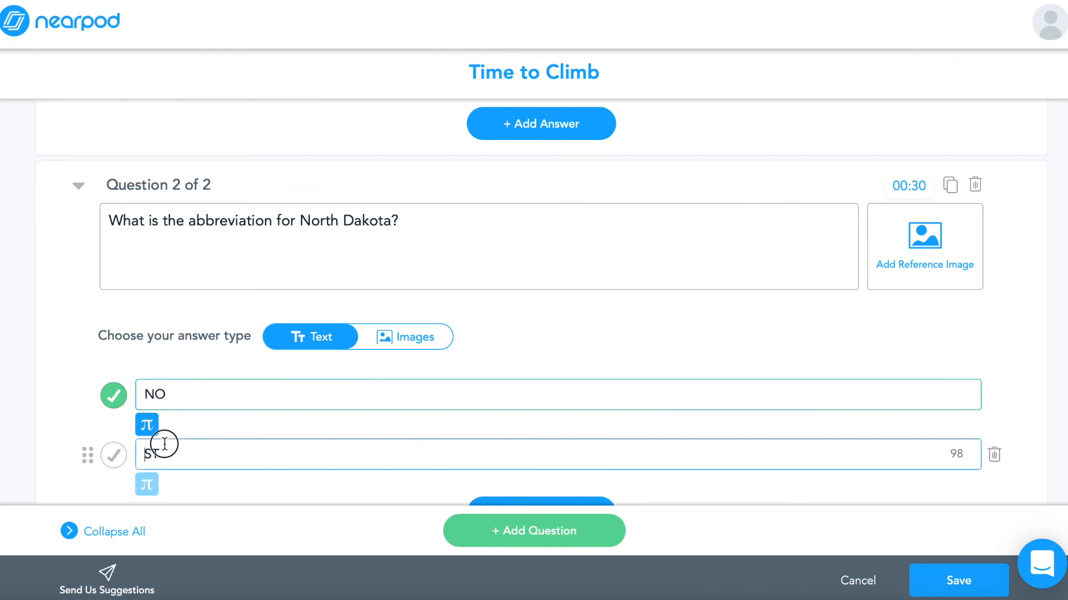
pyautogui.moveTo(174, 453); pyautogui.dragTo(129, 455)
pyautogui.write('ND')
pyautogui.click(107, 456)
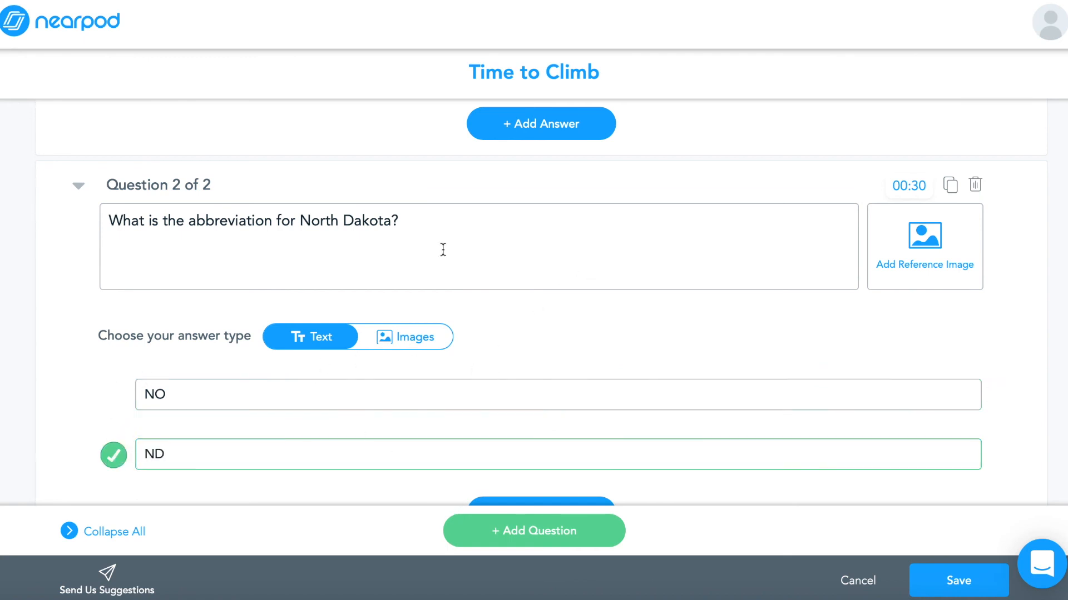
# Collapse both questions and save the Time to Climb quiz
pyautogui.click(79, 188)
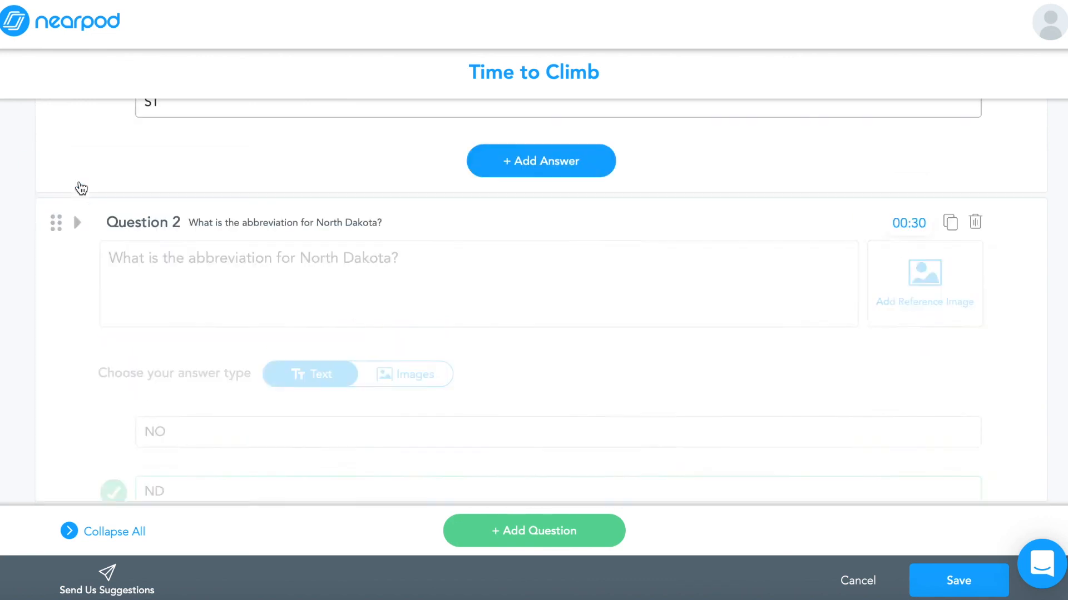
pyautogui.scroll(1, 113, 206)
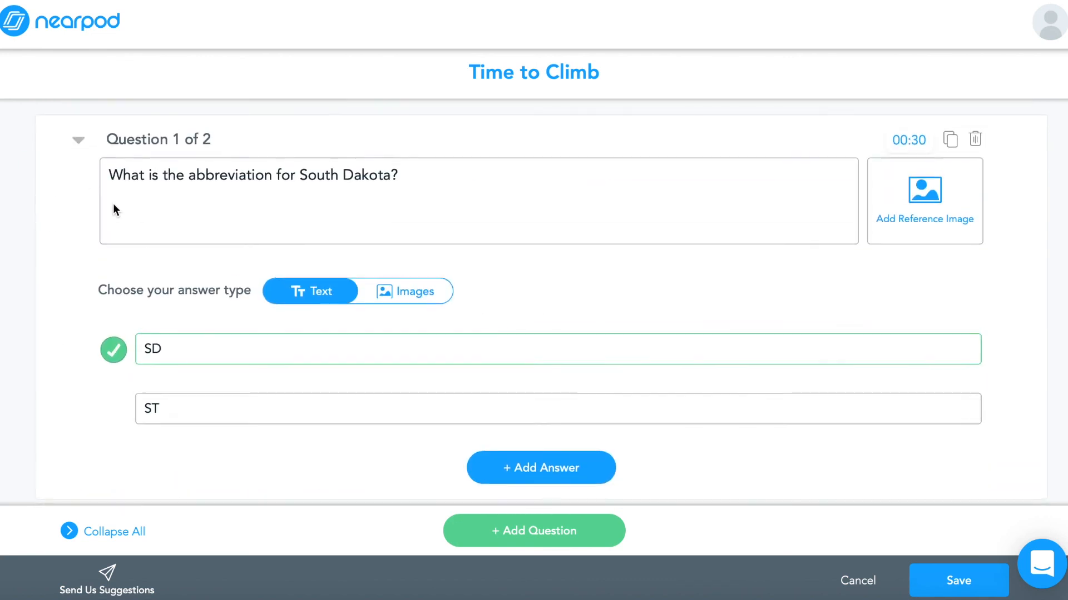
pyautogui.click(80, 138)
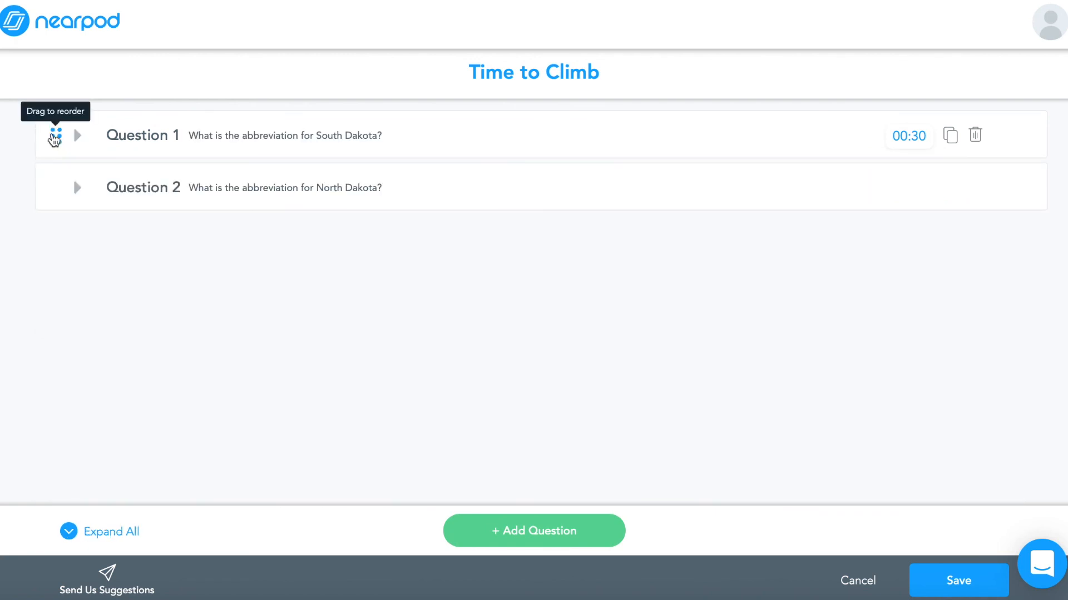
pyautogui.moveTo(52, 136)
pyautogui.mouseDown()
pyautogui.moveTo(48, 231)
pyautogui.moveTo(53, 142)
pyautogui.mouseUp()
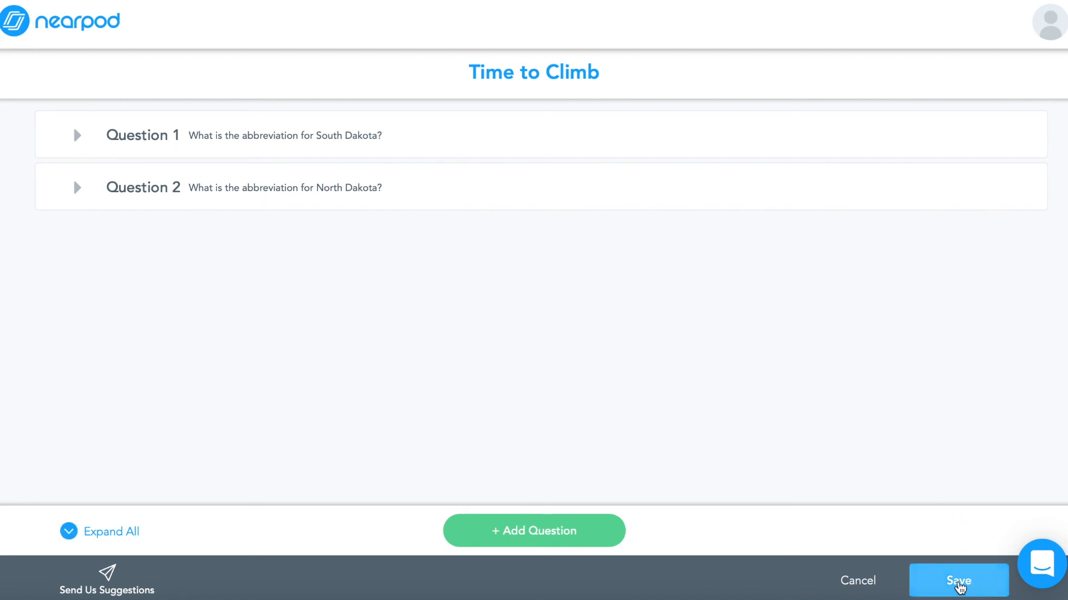
pyautogui.click(959, 582)
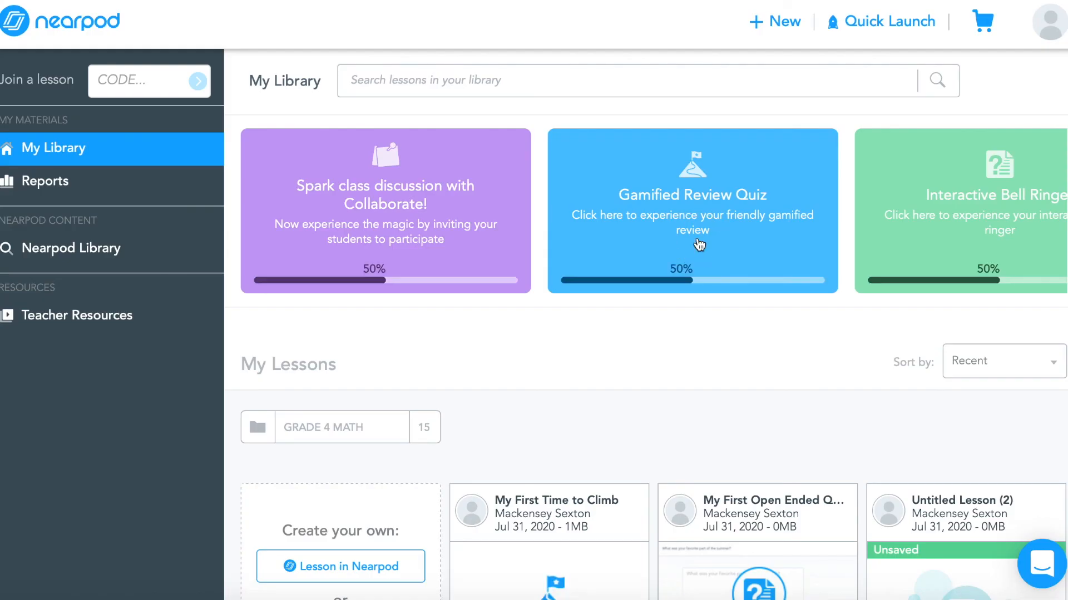
# Launch the Gamified Review Quiz live and copy the student join link from the sharing dialog
pyautogui.click(699, 244)
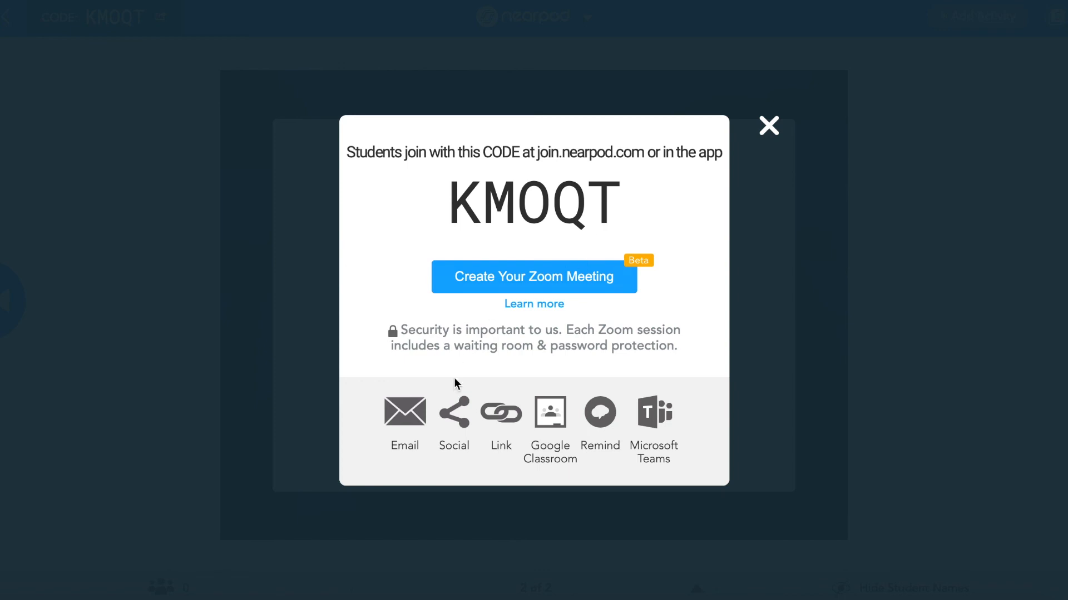
pyautogui.click(501, 412)
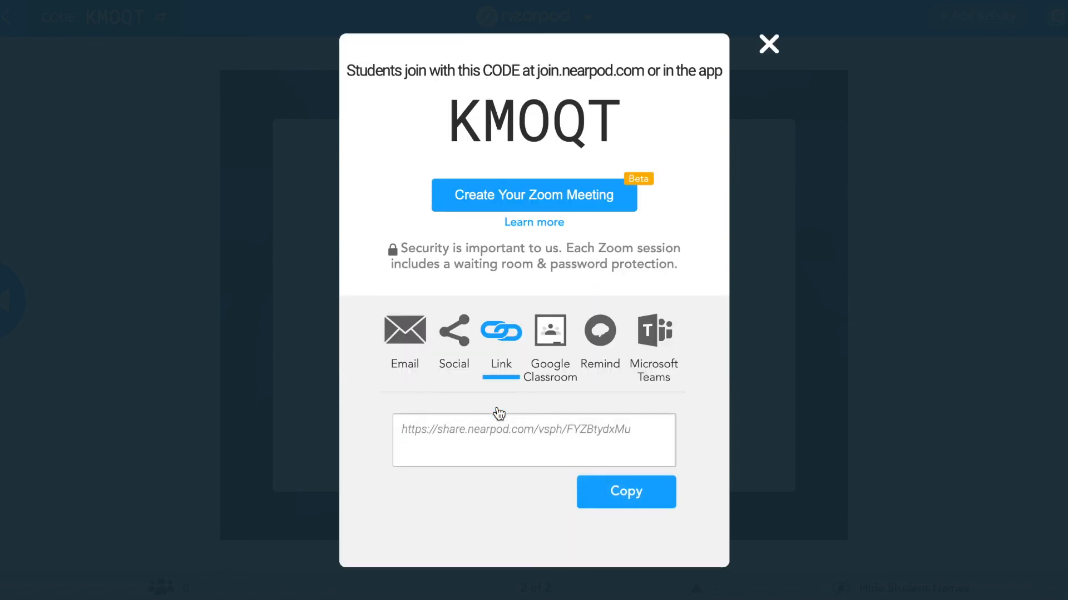
pyautogui.click(622, 485)
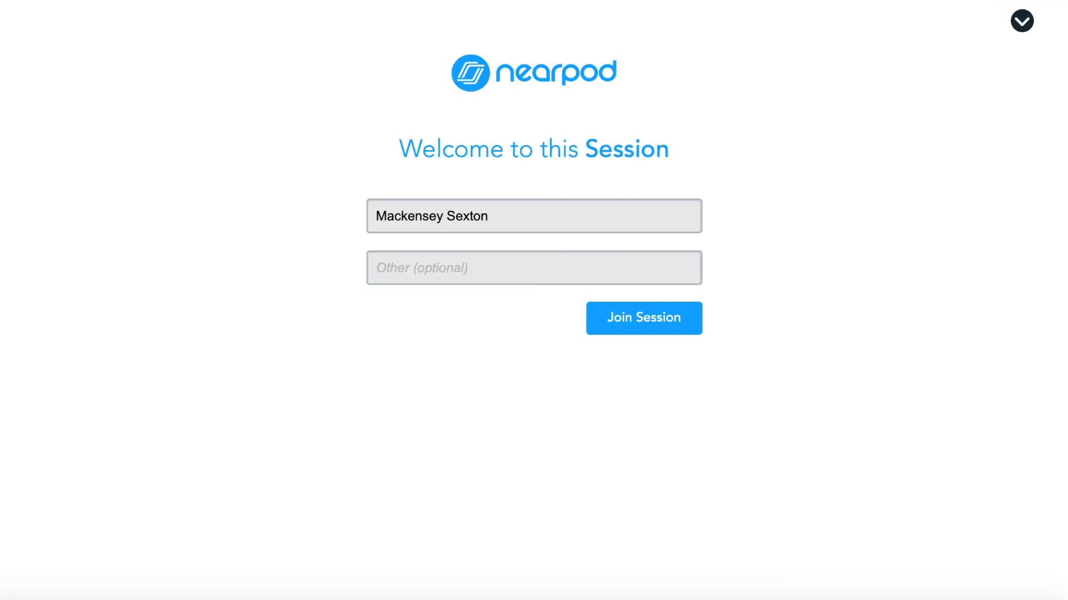
pyautogui.press('super+l')
pyautogui.press('Escape')
# Join the session as the student and continue past the Time to Climb settings in the teacher view
pyautogui.click(651, 310)
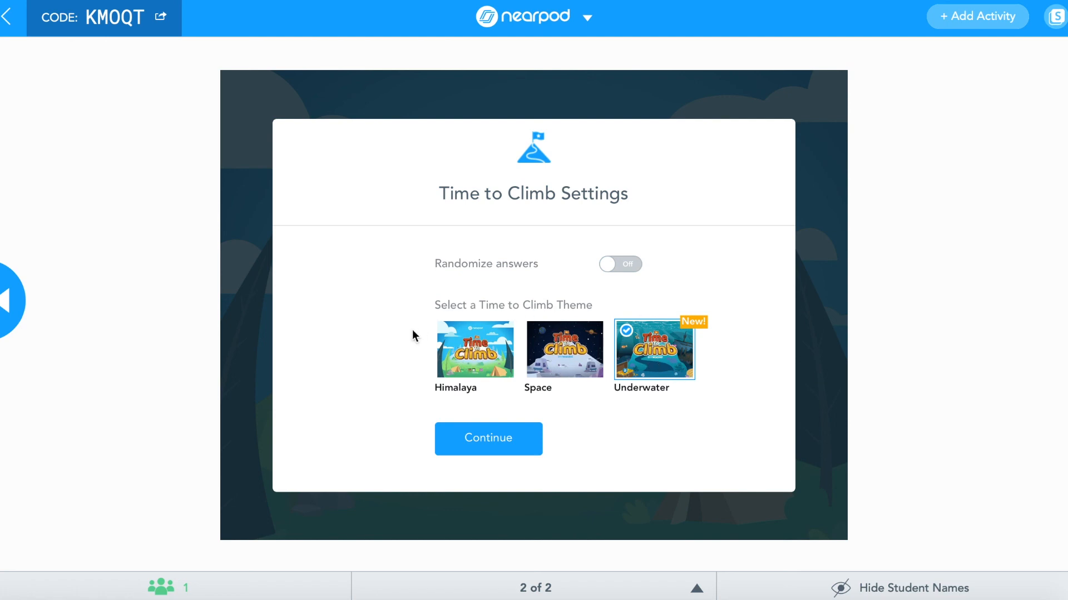
pyautogui.click(494, 430)
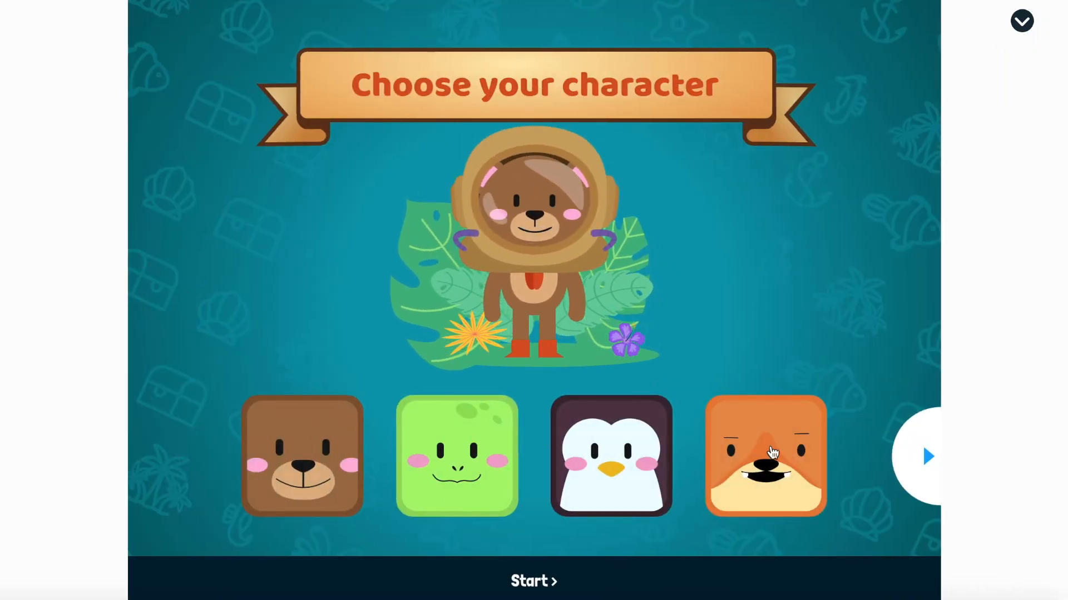
# As the student, browse the character choices and start the game with the bear diver
pyautogui.click(902, 457)
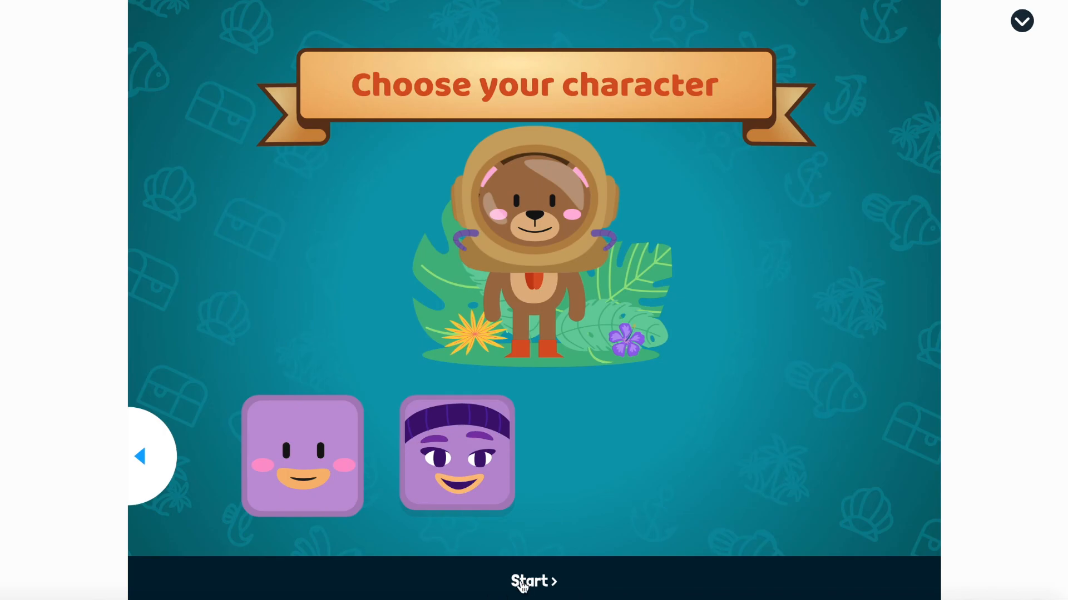
pyautogui.click(523, 583)
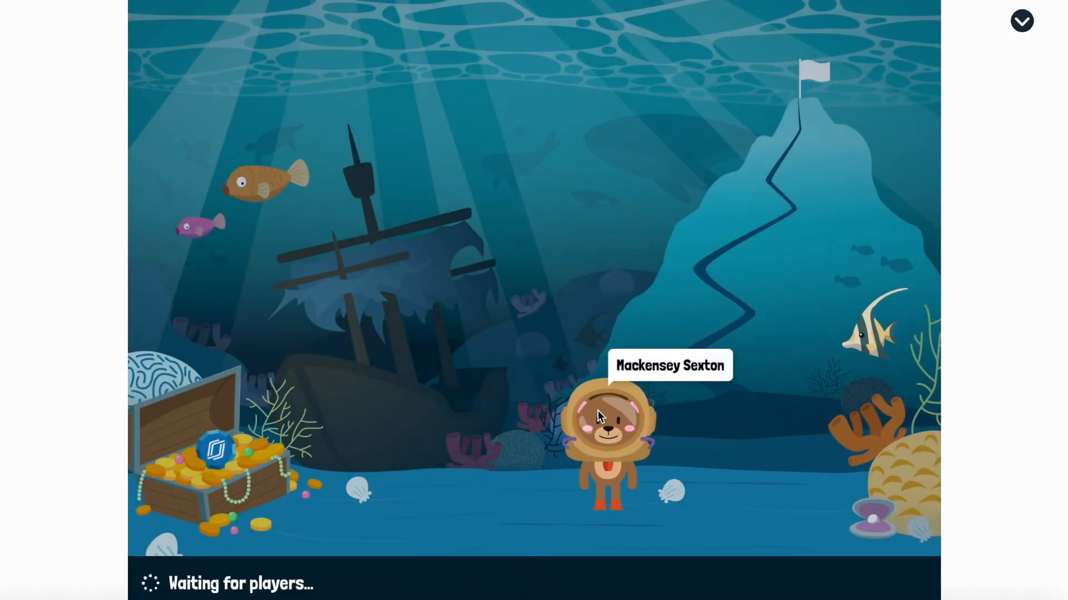
pyautogui.click(590, 432)
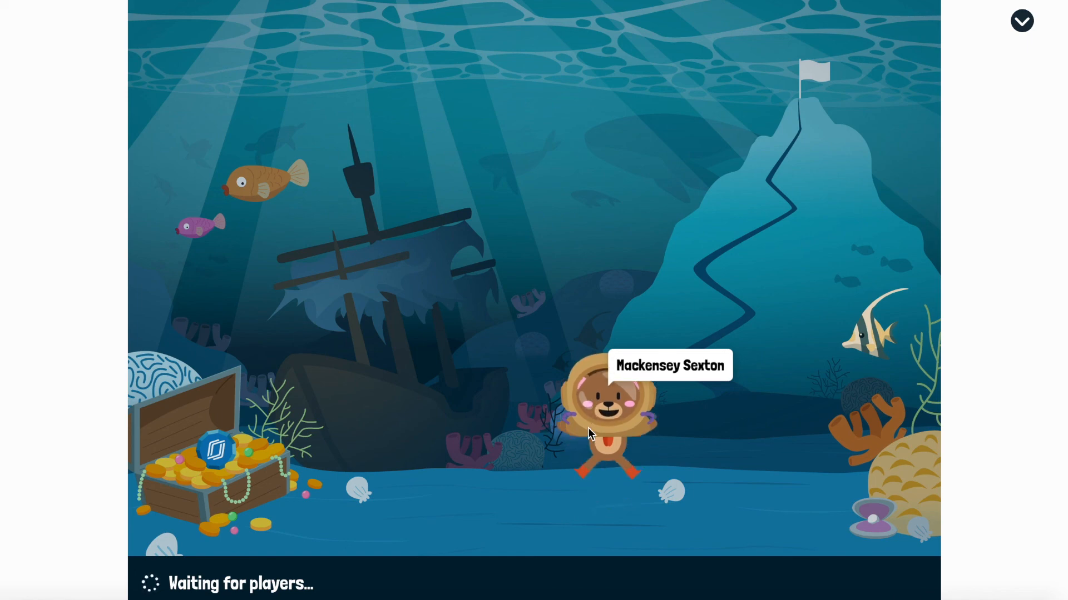
# Start the game from the teacher view and answer both questions as the student, choosing SD and ND
pyautogui.click(780, 0)
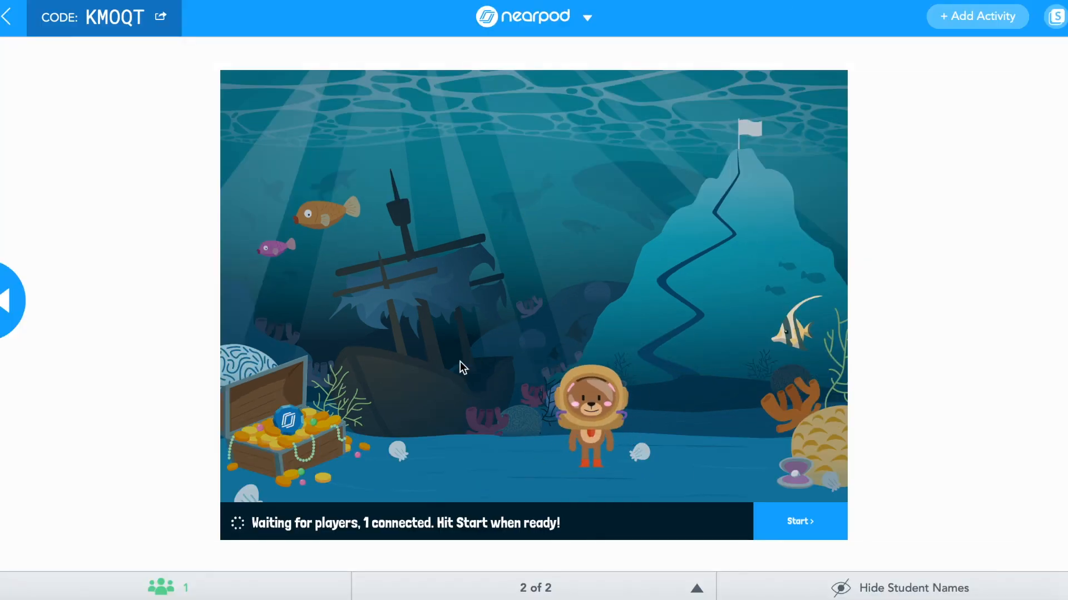
pyautogui.click(790, 519)
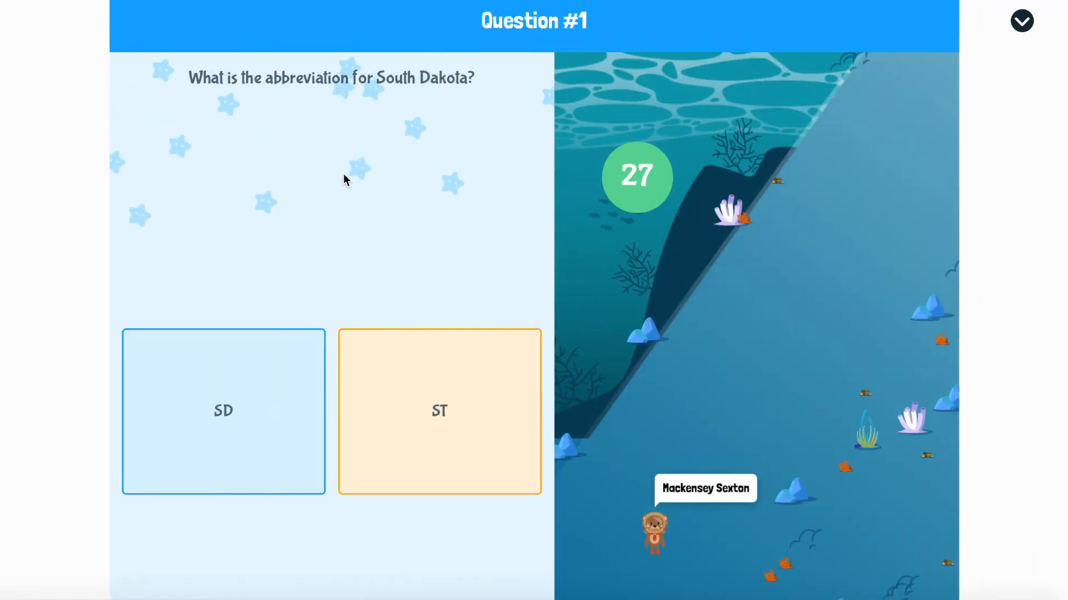
pyautogui.click(274, 397)
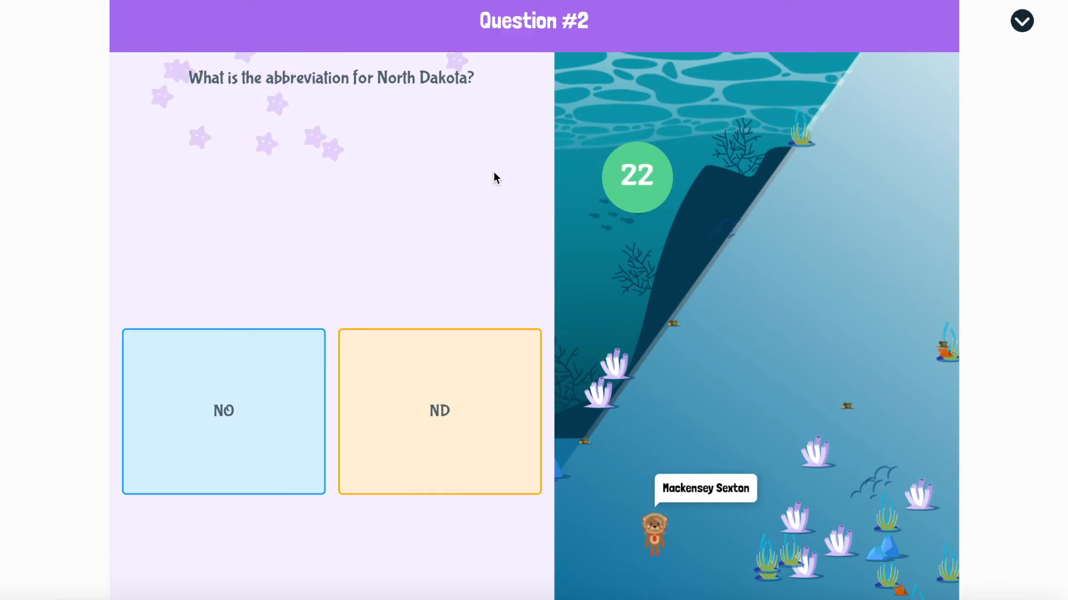
pyautogui.click(511, 413)
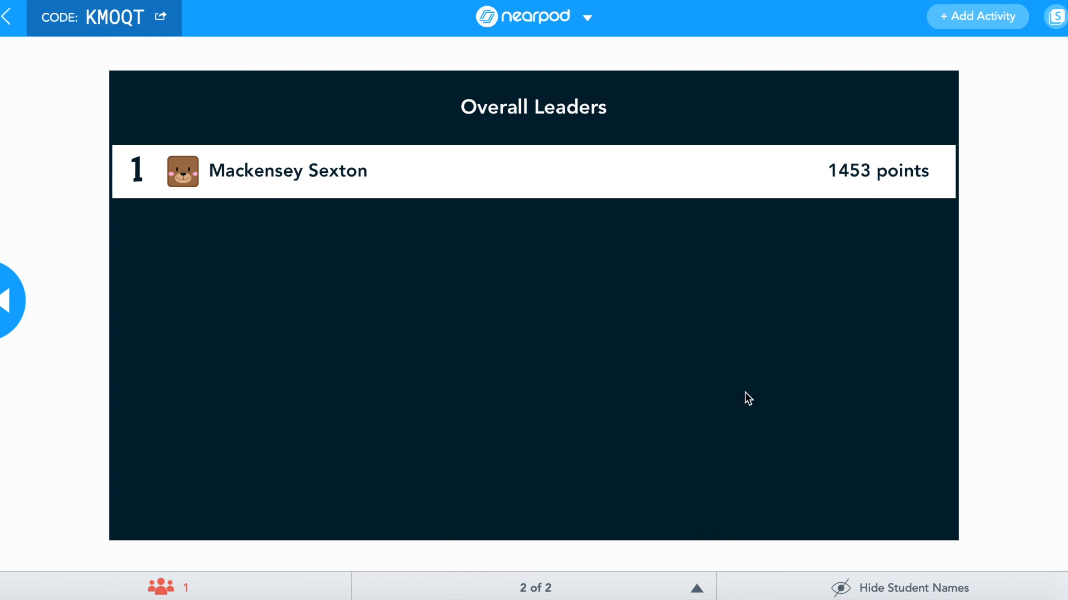
# Leave the live session and create a new Lesson in Nearpod from My Library
pyautogui.click(8, 16)
pyautogui.click(607, 203)
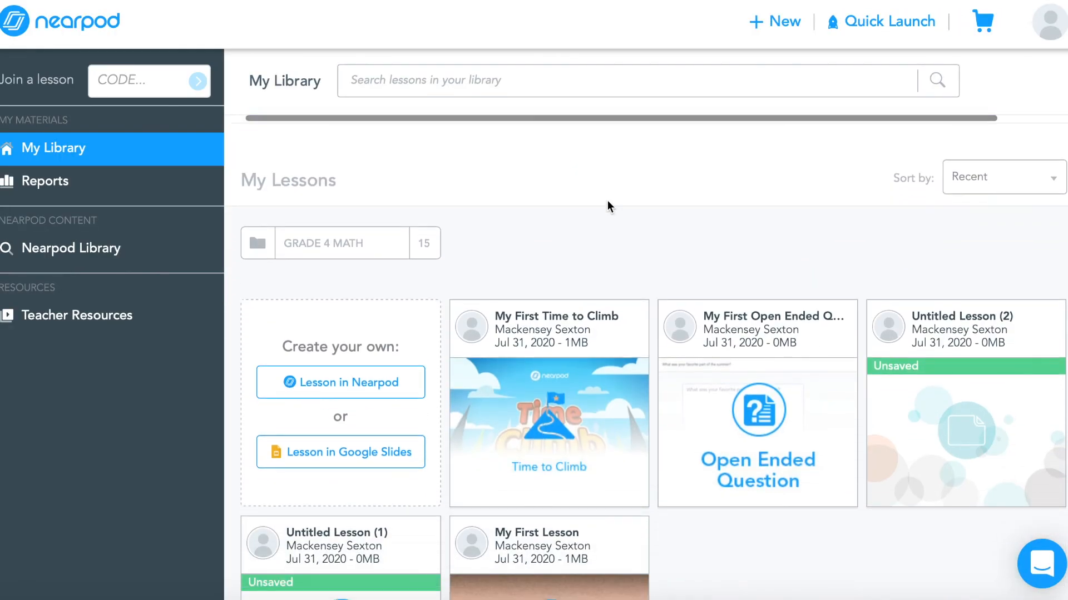
pyautogui.scroll(-3, 607, 204)
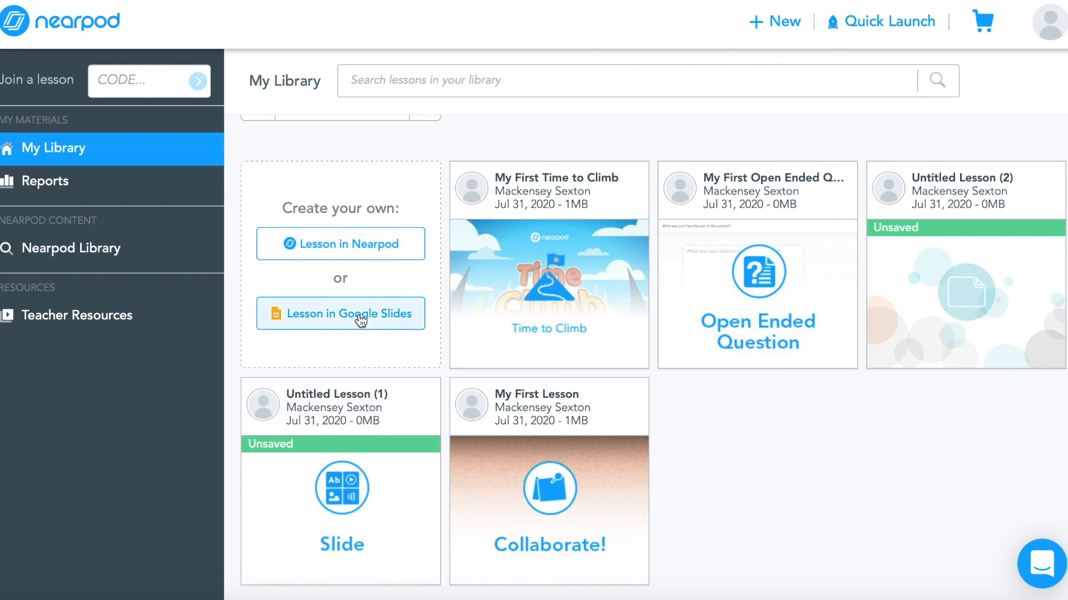
pyautogui.click(346, 252)
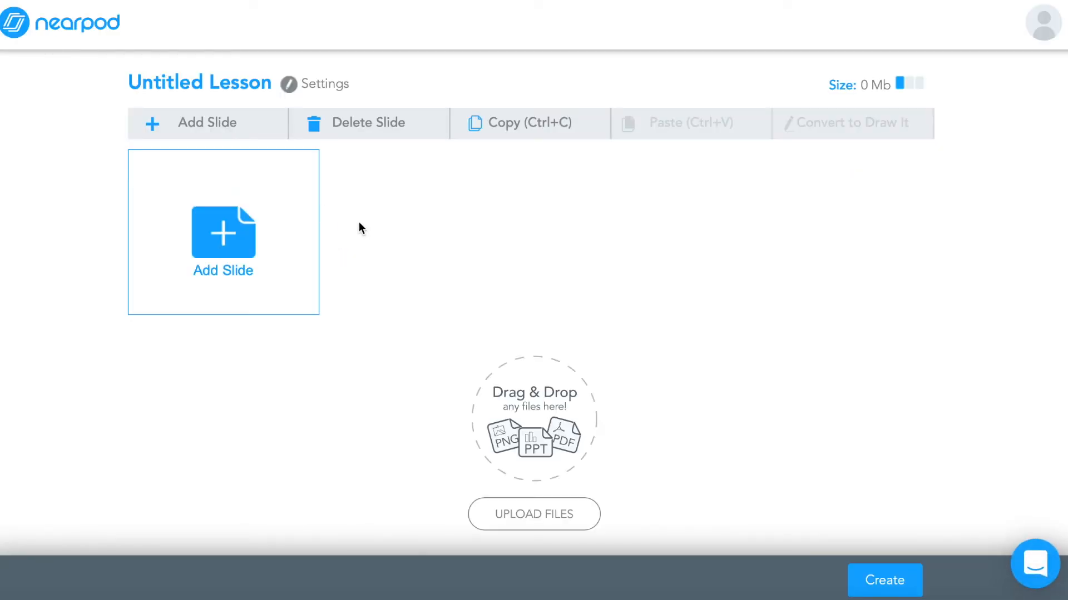
# Browse the content and activity slide types offered for a new slide without adding one
pyautogui.click(208, 259)
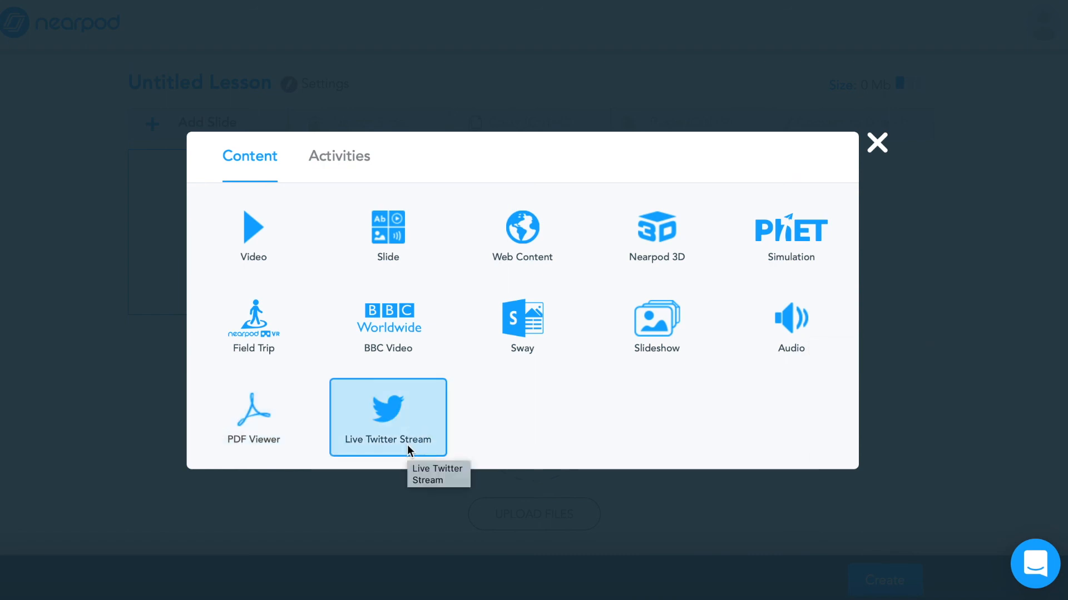
pyautogui.click(335, 161)
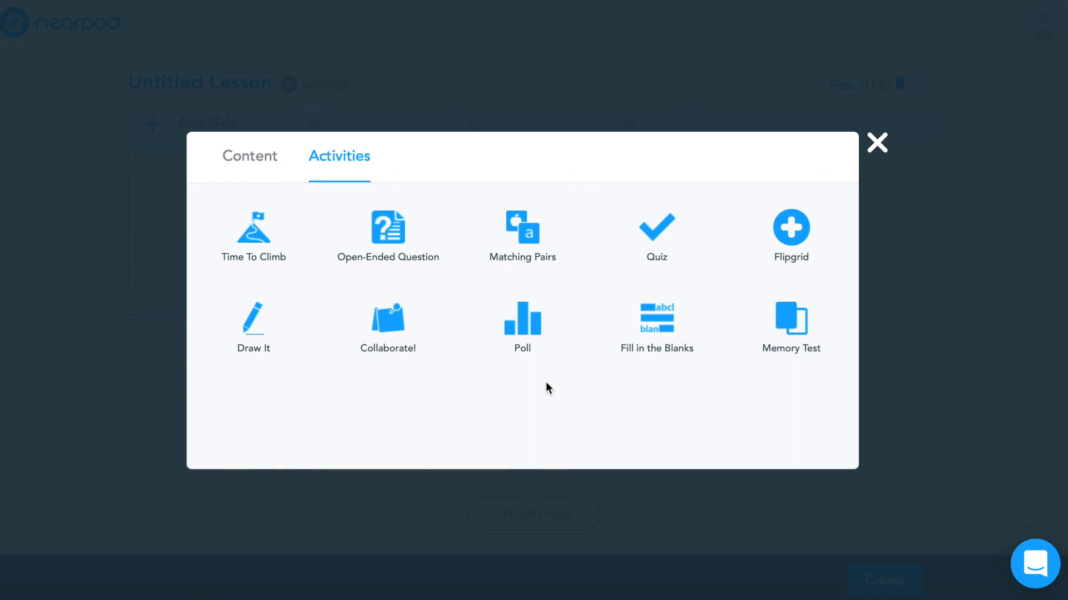
pyautogui.press('Escape')
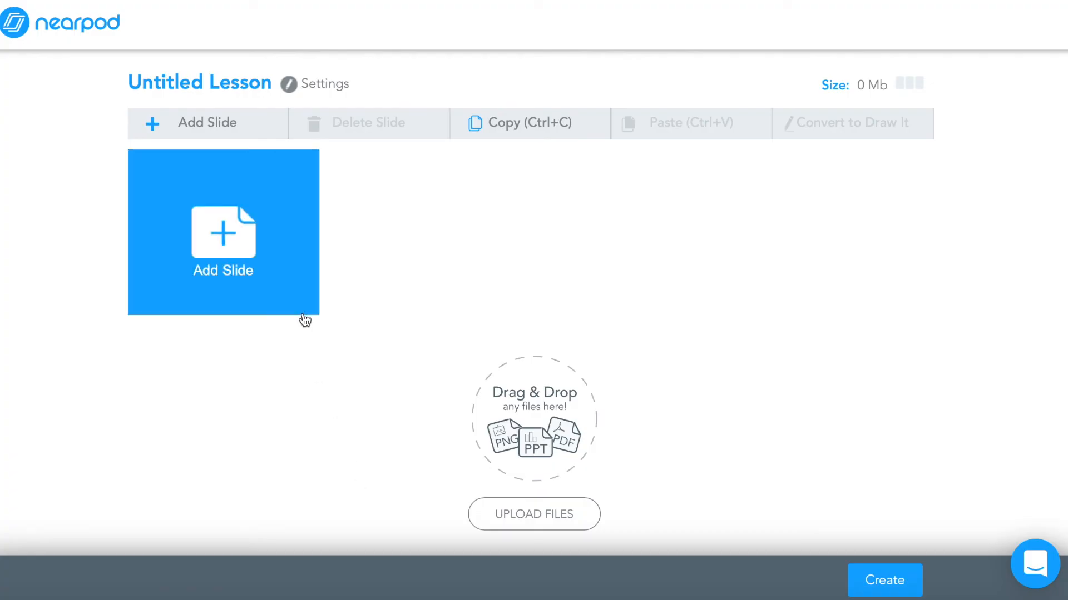
# Add a Video slide with the YouTube video "Multiplying by Place Value/Window Pane Method" found by searching window method
pyautogui.click(237, 260)
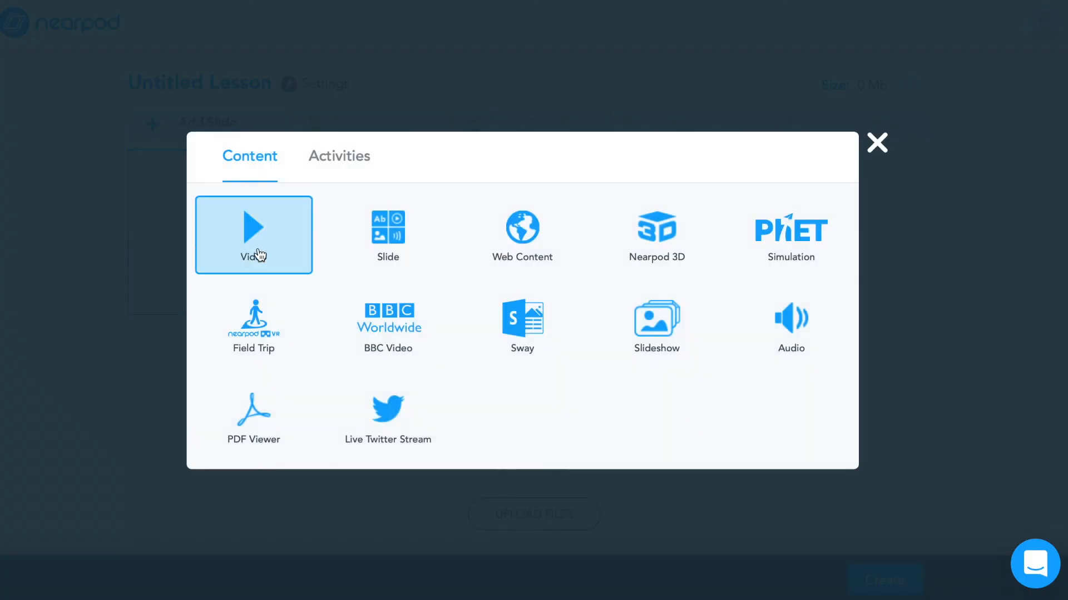
pyautogui.click(254, 237)
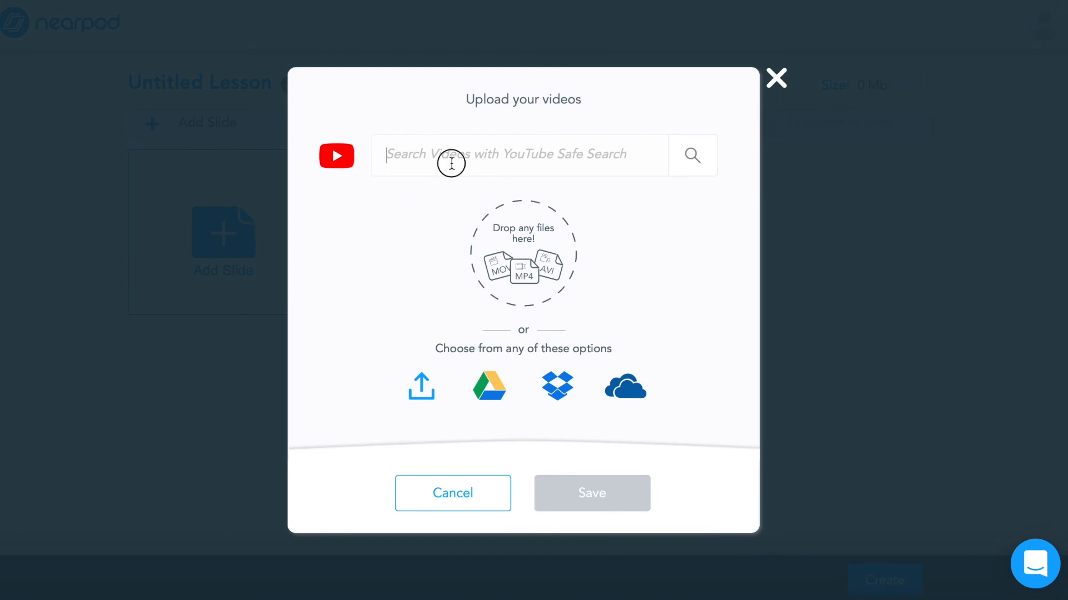
pyautogui.write('w')
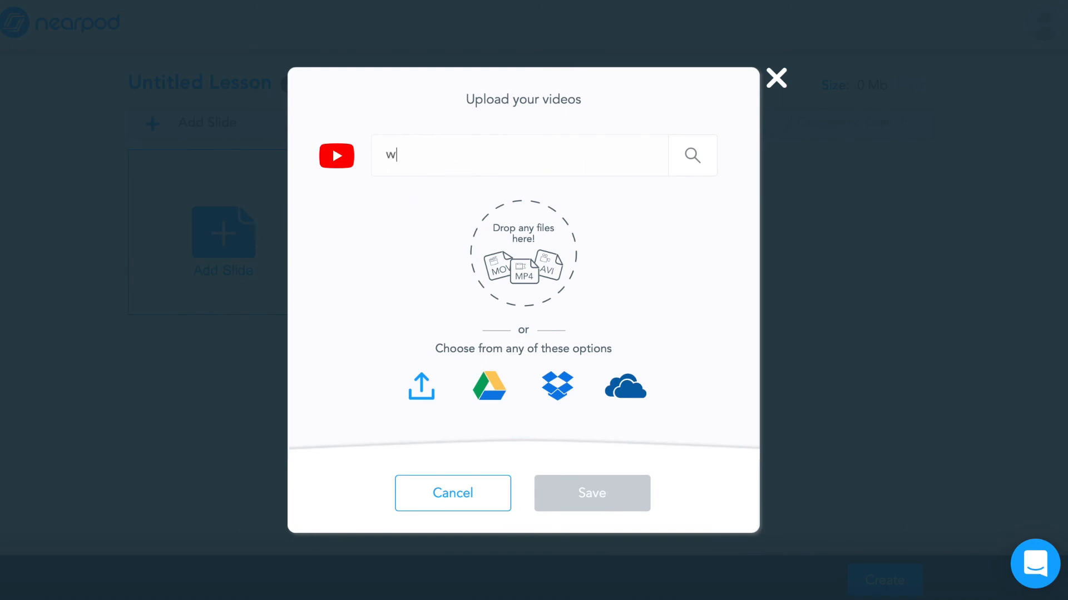
pyautogui.write('indow method')
pyautogui.press('Return')
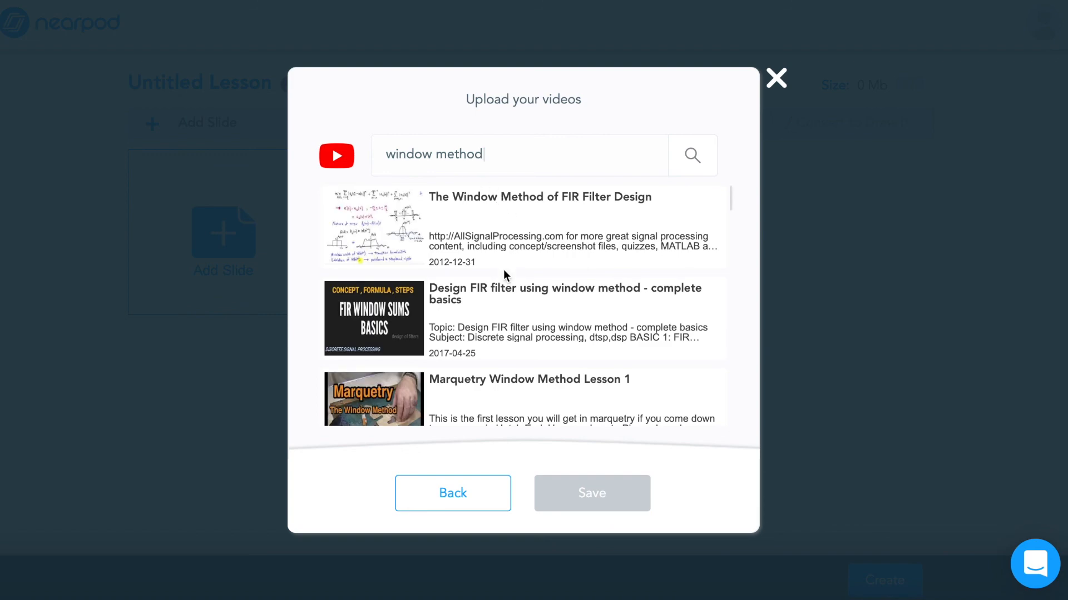
pyautogui.scroll(-4, 503, 270)
pyautogui.scroll(-7, 502, 269)
pyautogui.scroll(1, 503, 269)
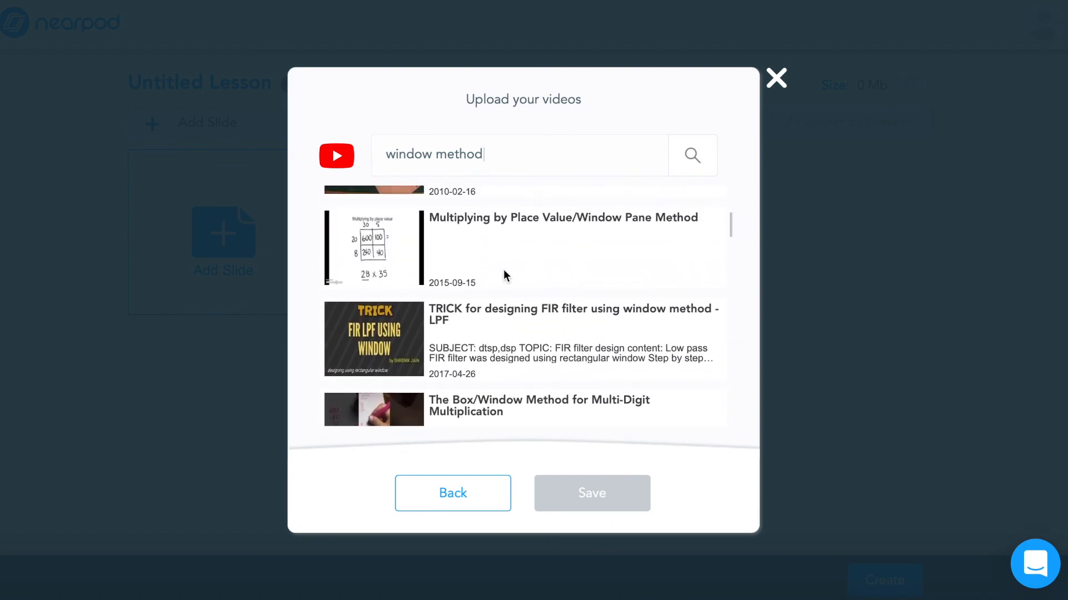
pyautogui.click(416, 257)
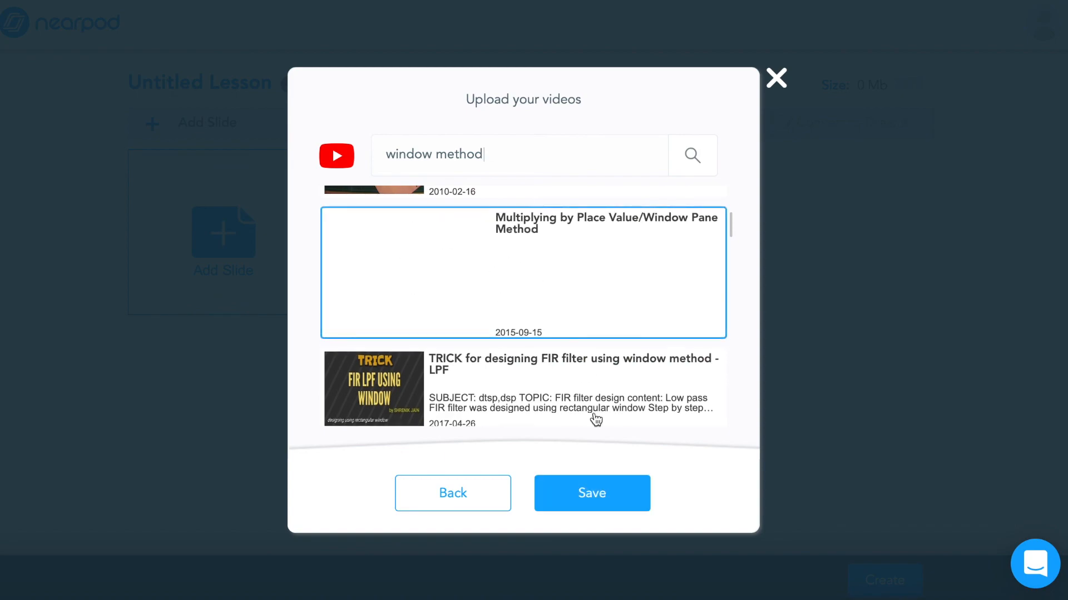
pyautogui.click(593, 485)
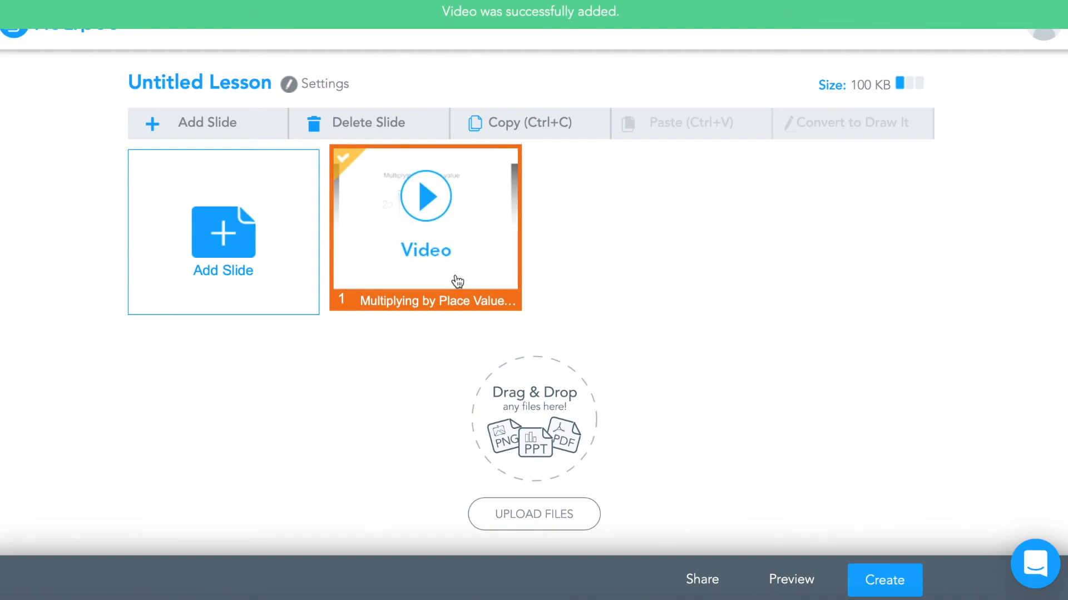
# Add a Draw It activity slide with the instructions "Show how you would solve 54x12 using the window method."
pyautogui.click(229, 238)
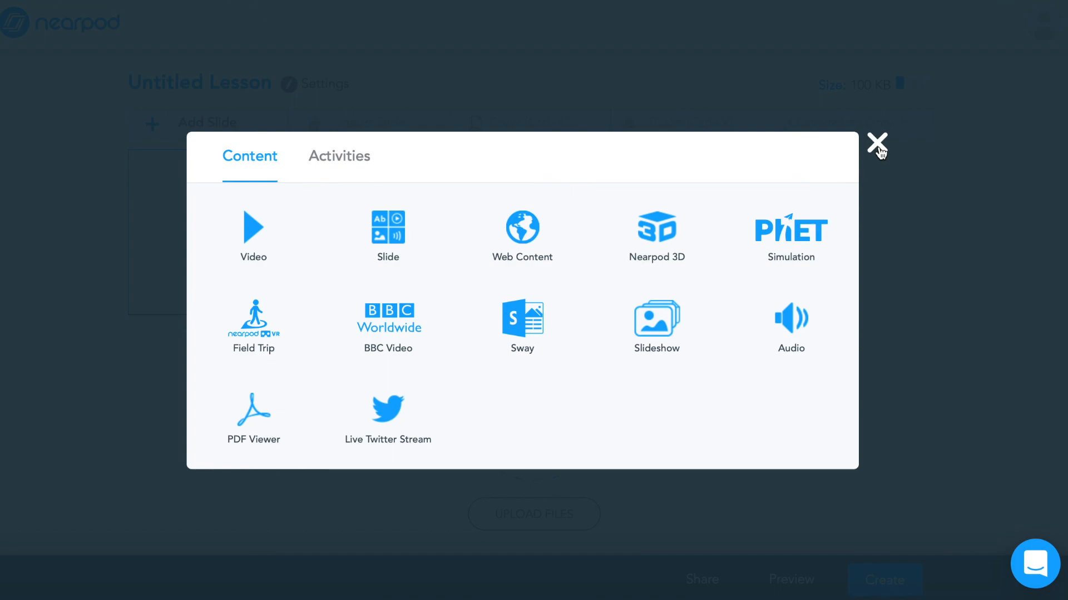
pyautogui.click(340, 156)
pyautogui.click(286, 336)
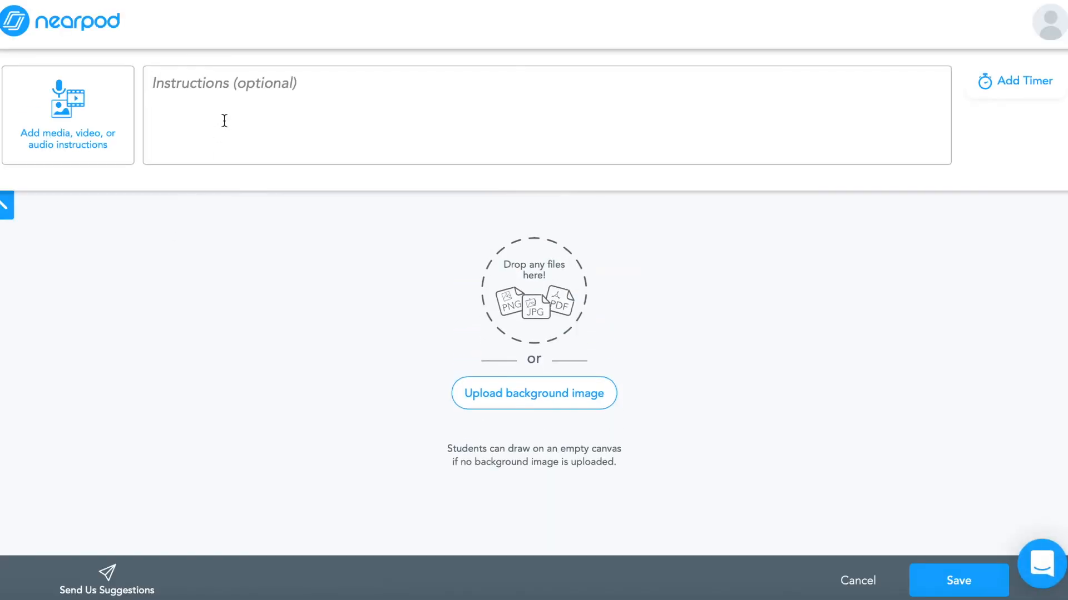
pyautogui.click(224, 121)
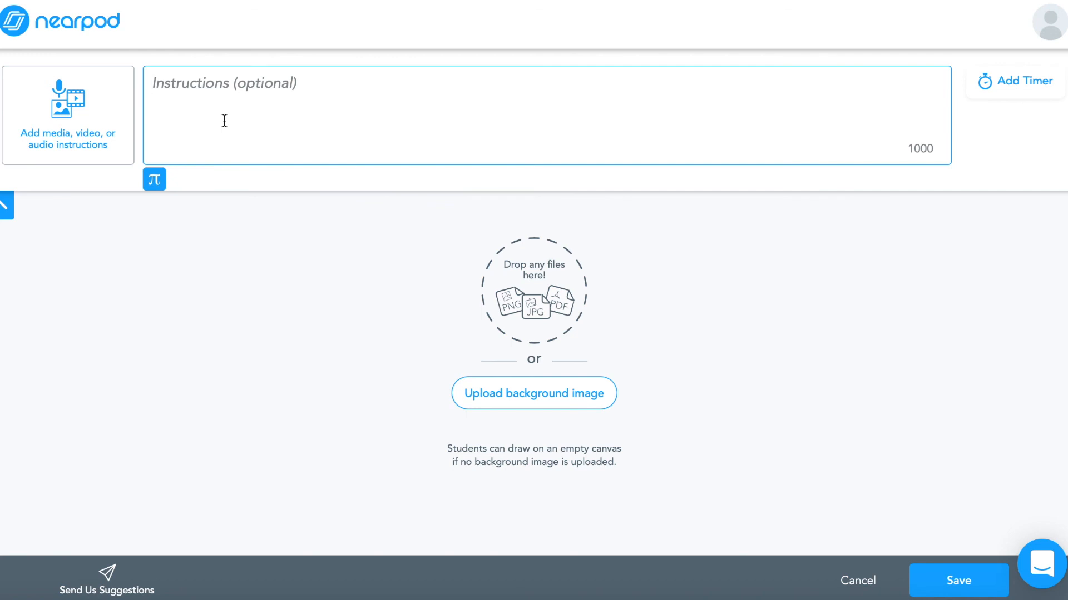
pyautogui.write('Shoow')
pyautogui.press('BackSpace')
pyautogui.press('BackSpace')
pyautogui.write('w ')
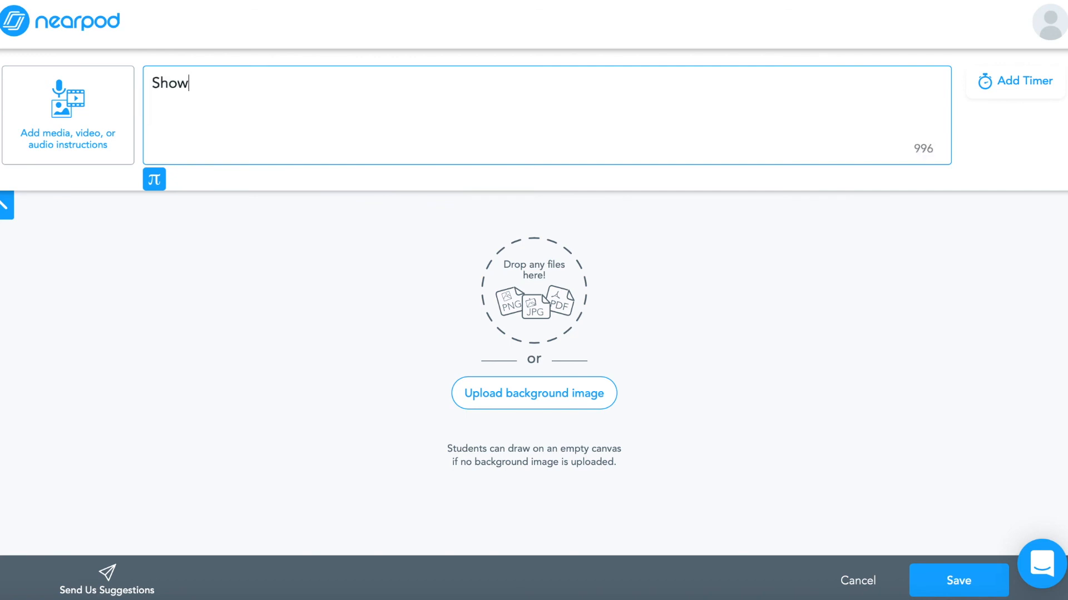
pyautogui.write('how you would solve ')
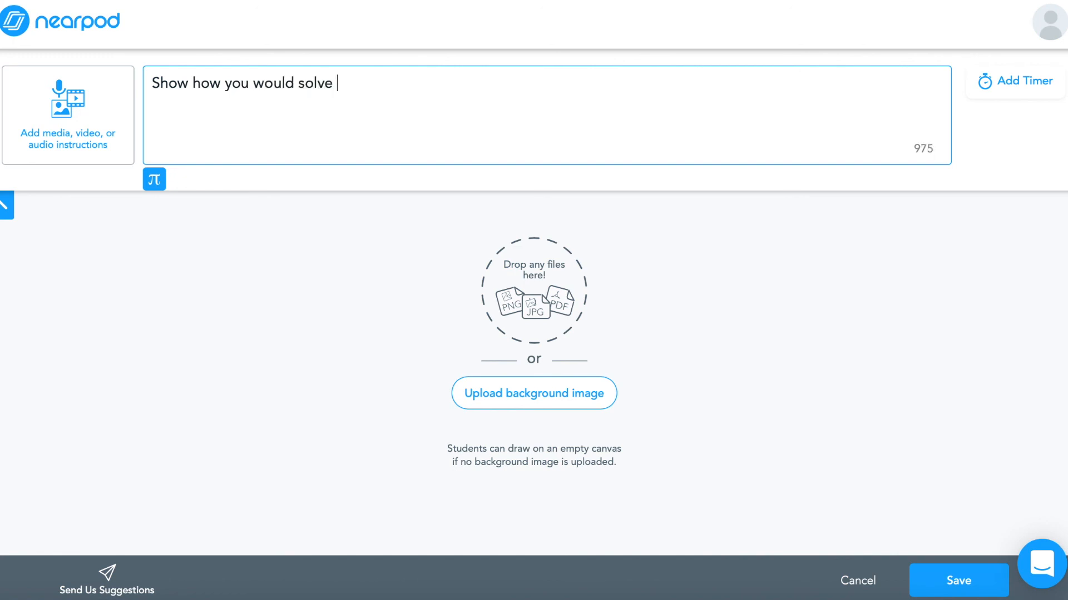
pyautogui.write('54x12 using the window method.')
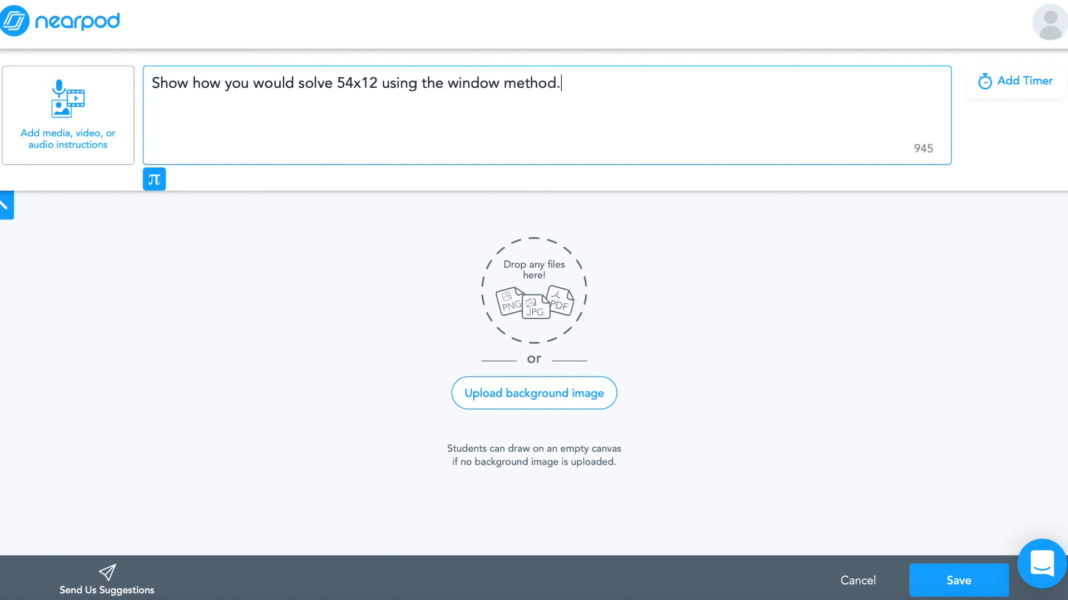
# Give the Draw It activity a 10:00 timer and save the slide
pyautogui.click(1005, 94)
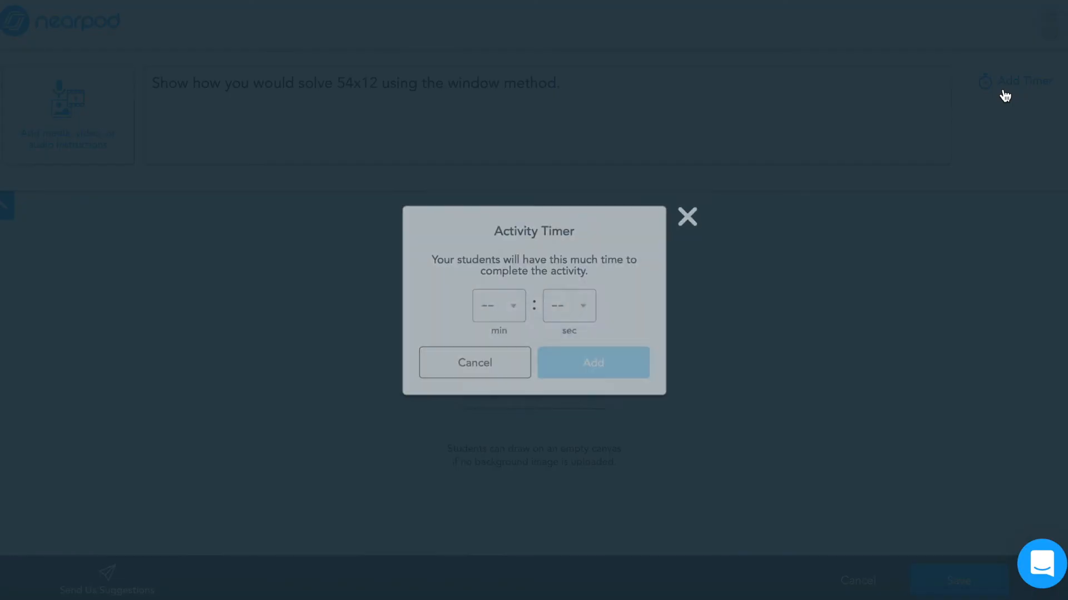
pyautogui.click(519, 299)
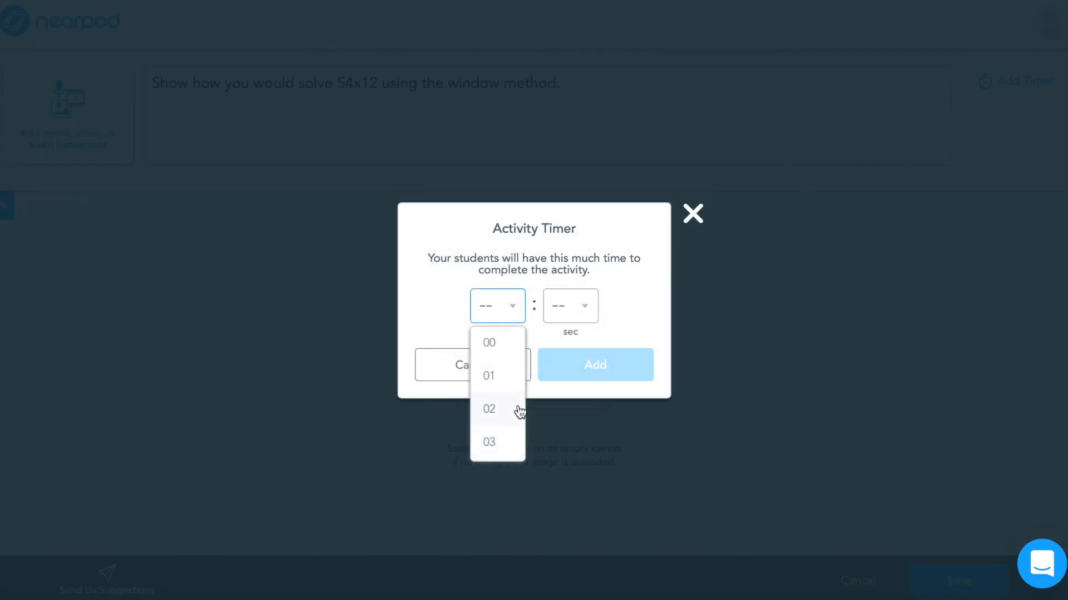
pyautogui.scroll(-2, 518, 414)
pyautogui.scroll(-3, 516, 417)
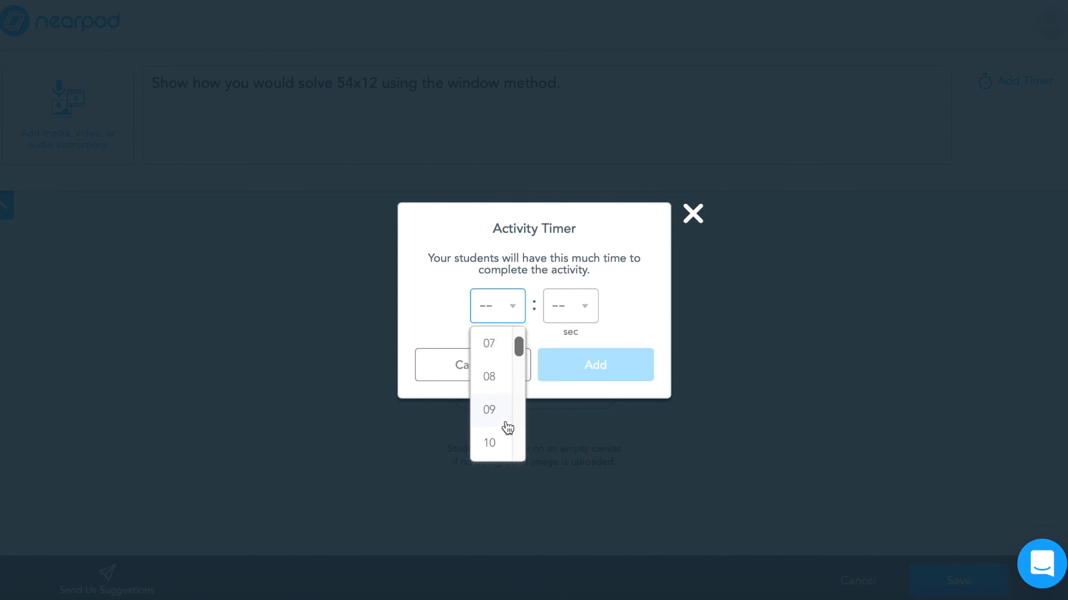
pyautogui.click(506, 425)
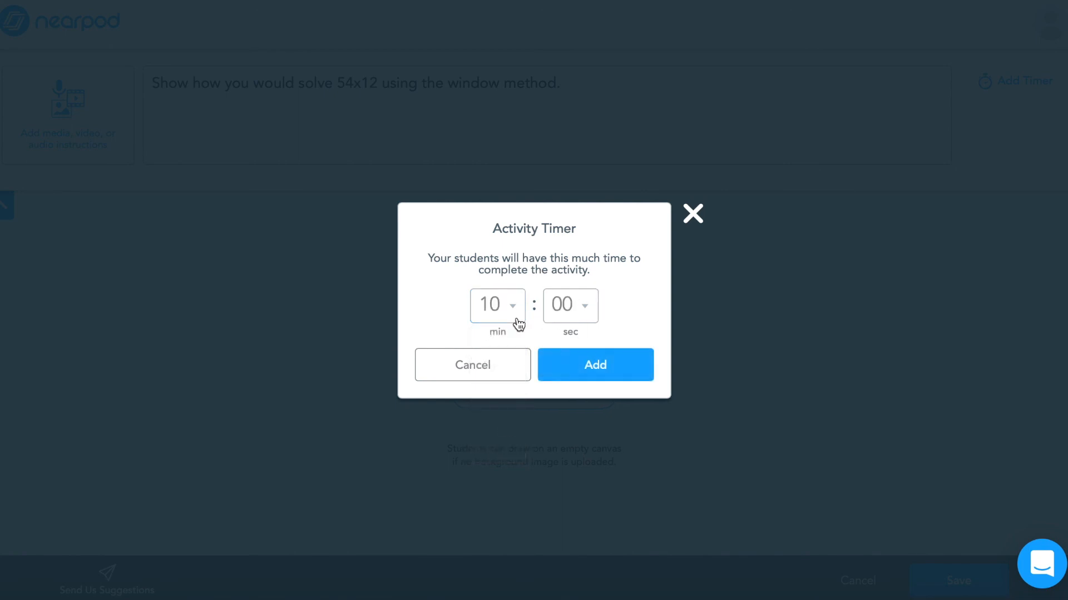
pyautogui.click(569, 362)
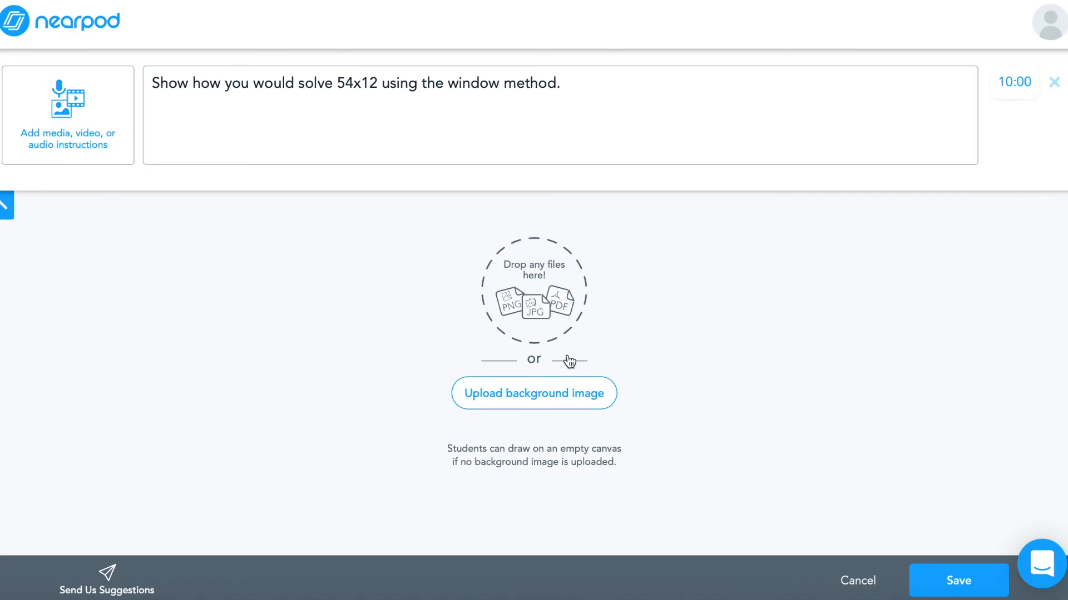
pyautogui.click(979, 570)
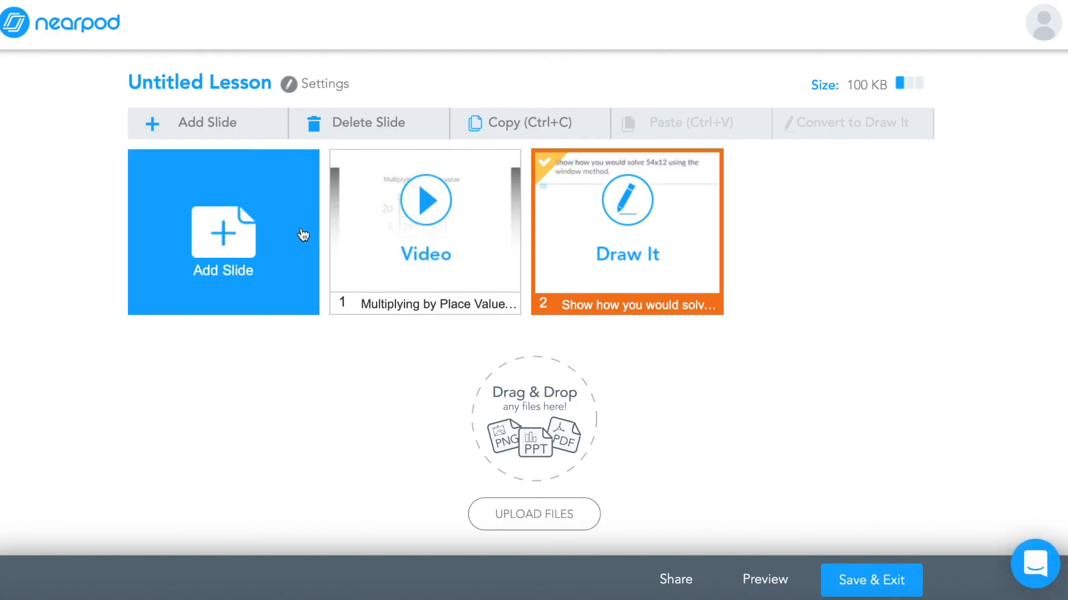
# Add a Poll activity slide asking "How comfortable do you feel using the window method?"
pyautogui.click(300, 234)
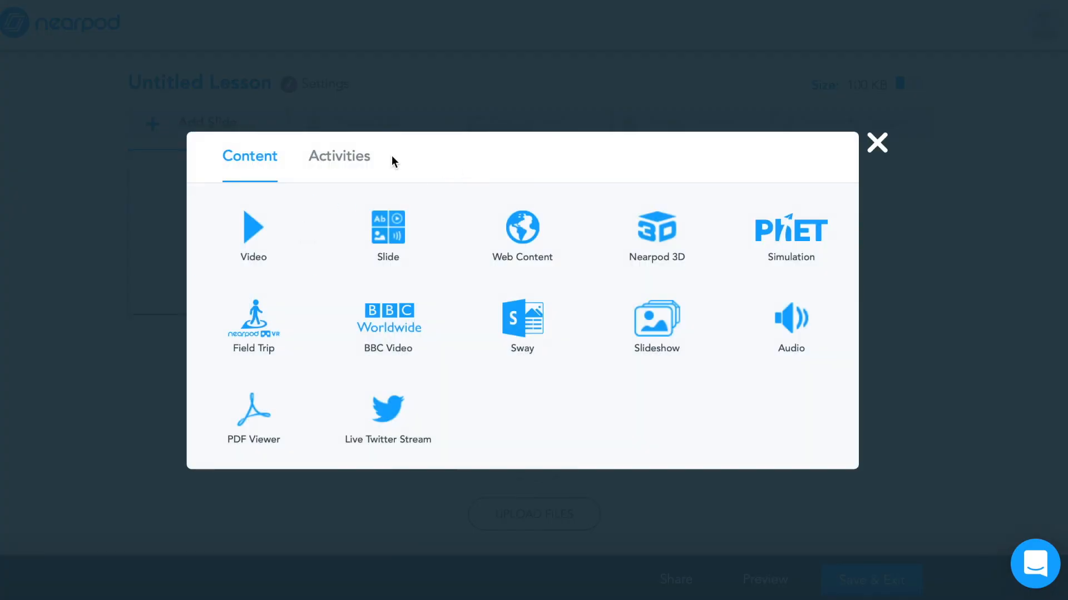
pyautogui.click(328, 153)
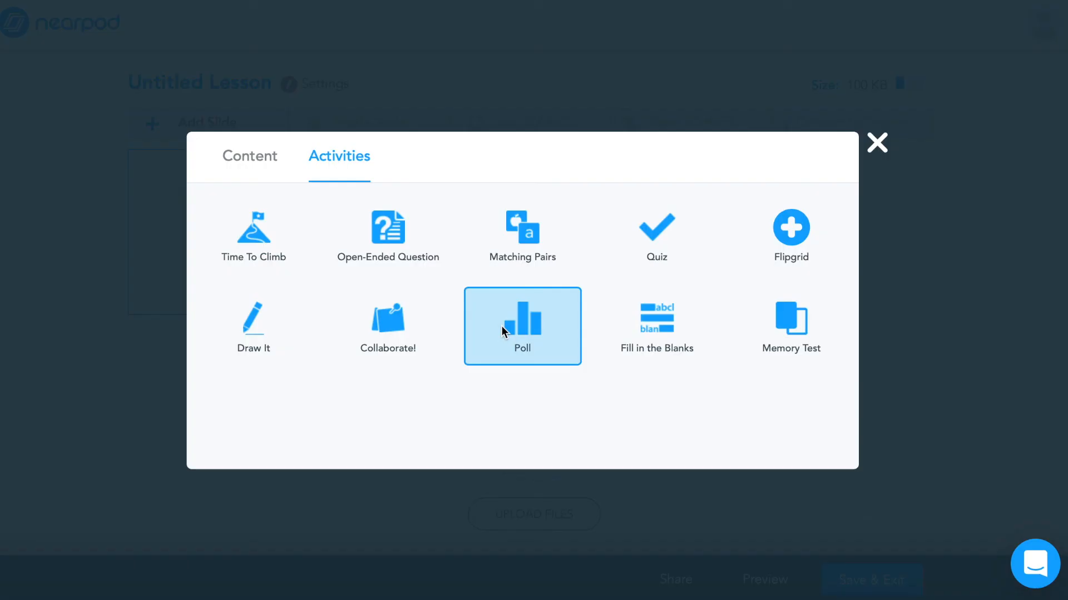
pyautogui.click(502, 328)
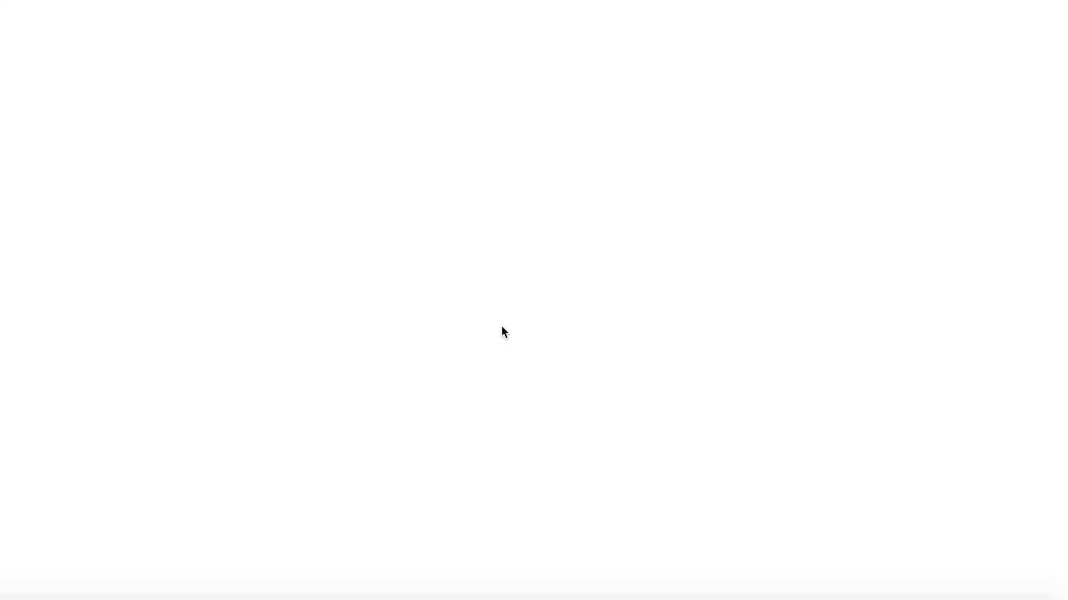
pyautogui.click(310, 197)
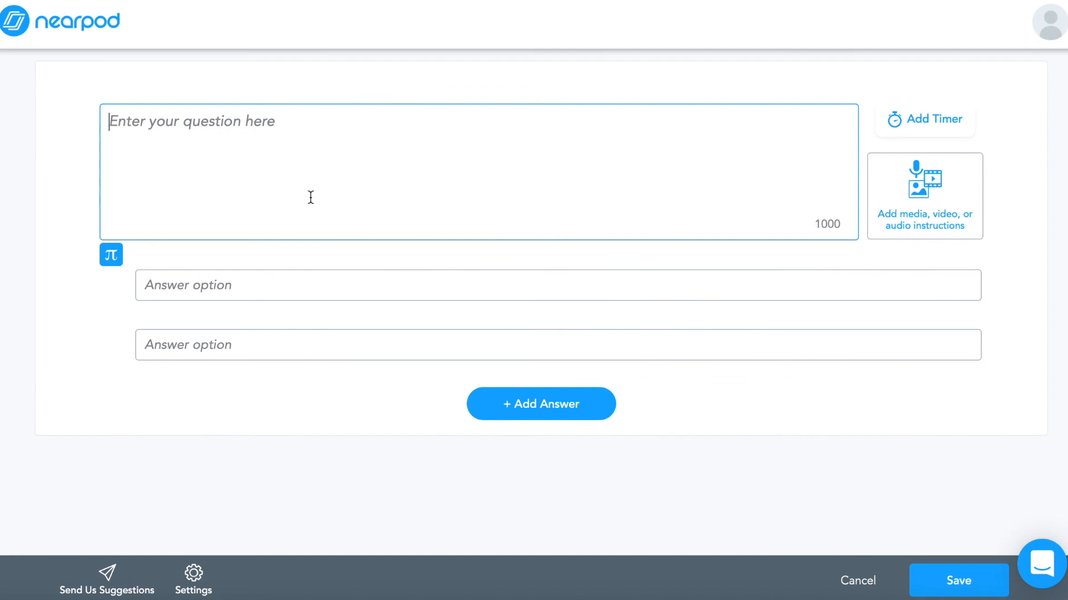
pyautogui.write('How com')
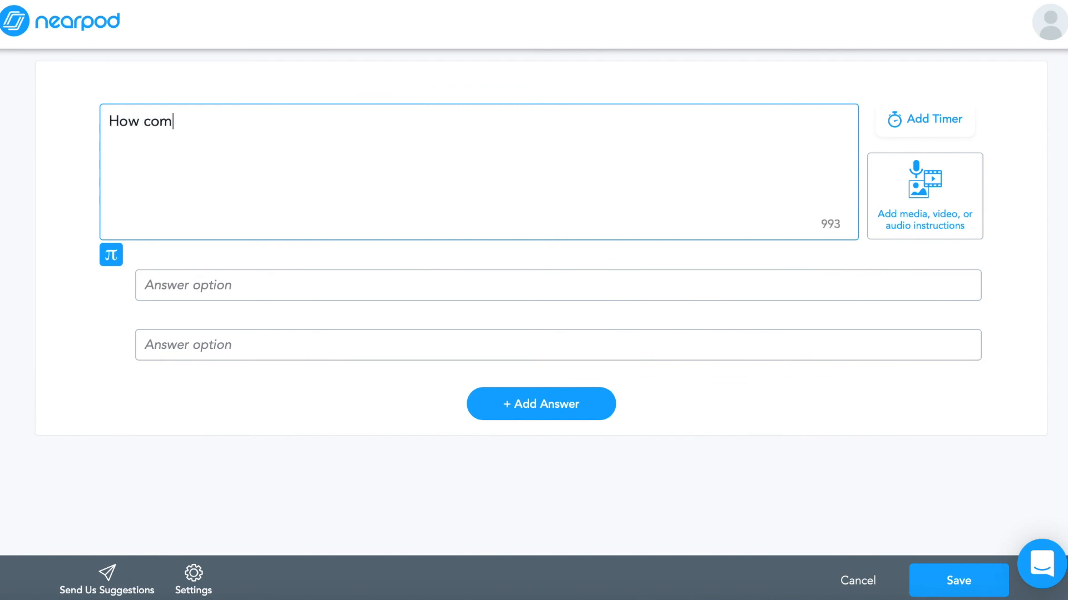
pyautogui.write('fortable do you fe')
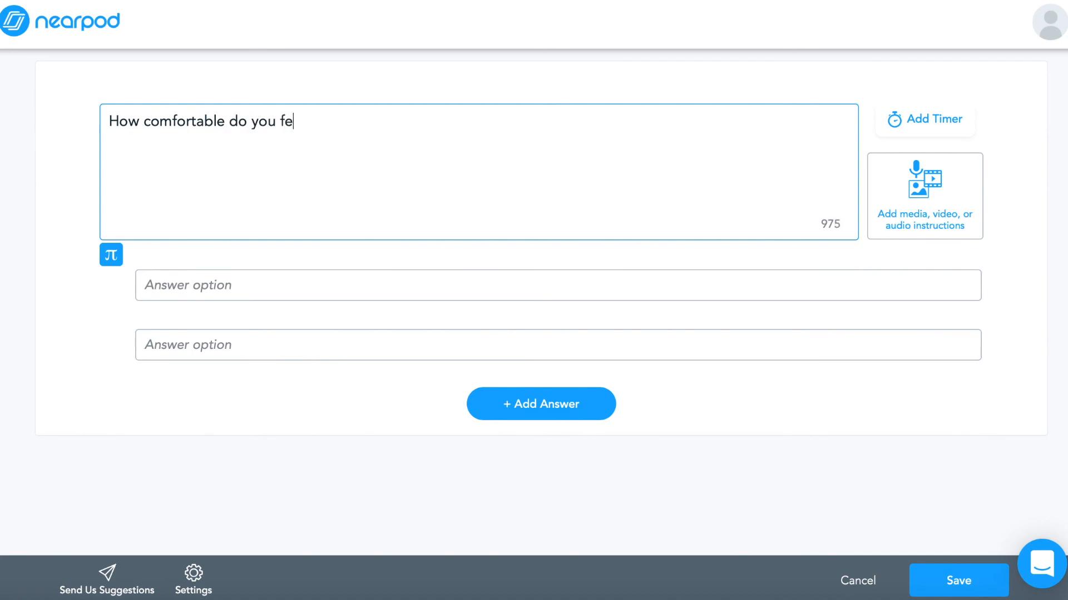
pyautogui.write('el using the ')
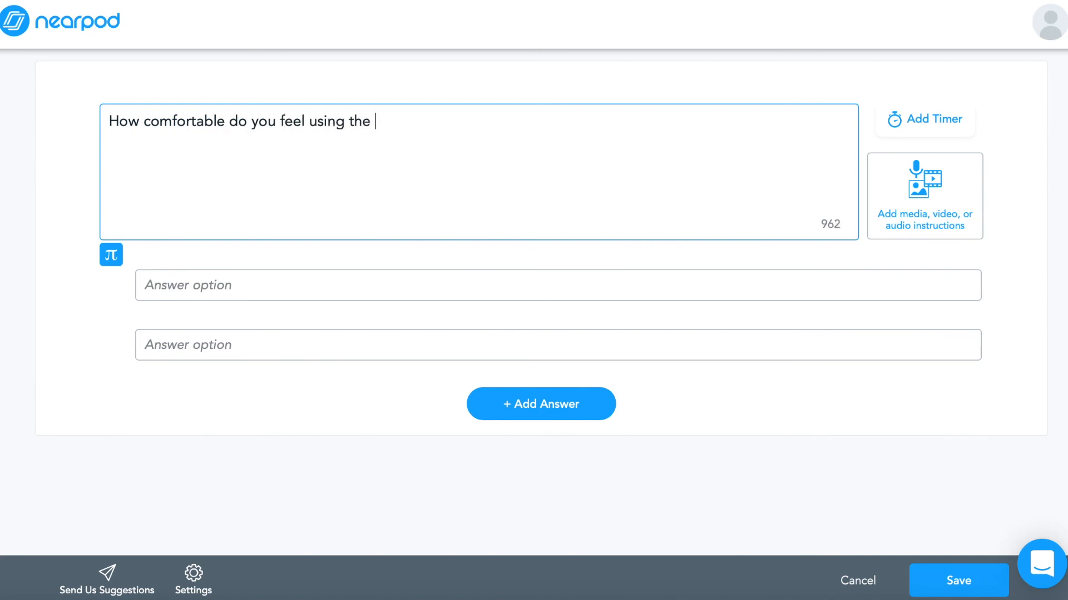
pyautogui.write('window method?')
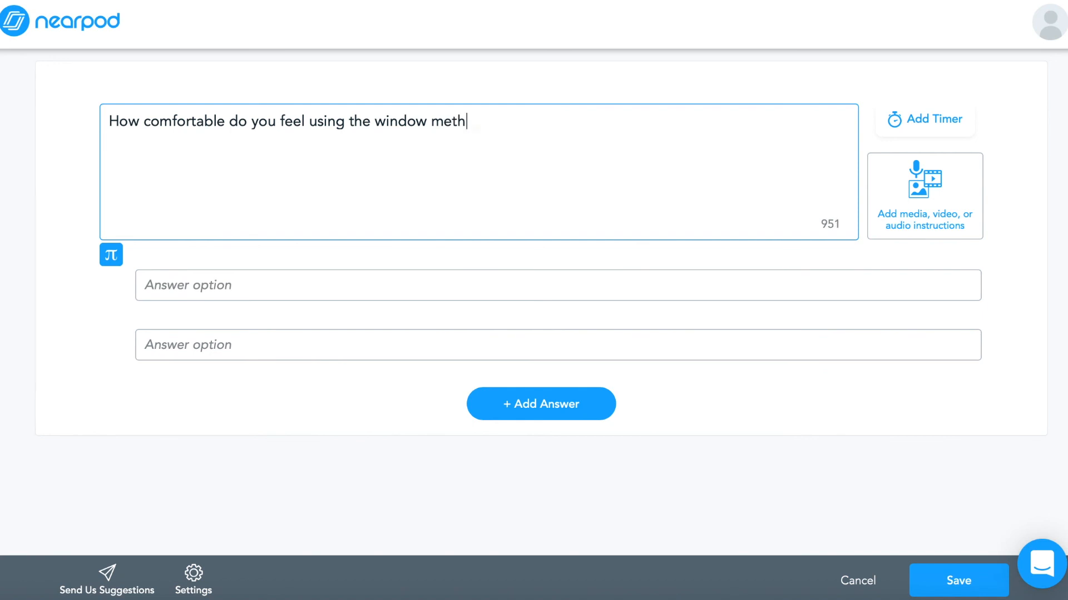
# Enter the poll answer options Very, A Little and Not Very, and save the poll slide
pyautogui.click(282, 286)
pyautogui.write('Very')
pyautogui.click(251, 334)
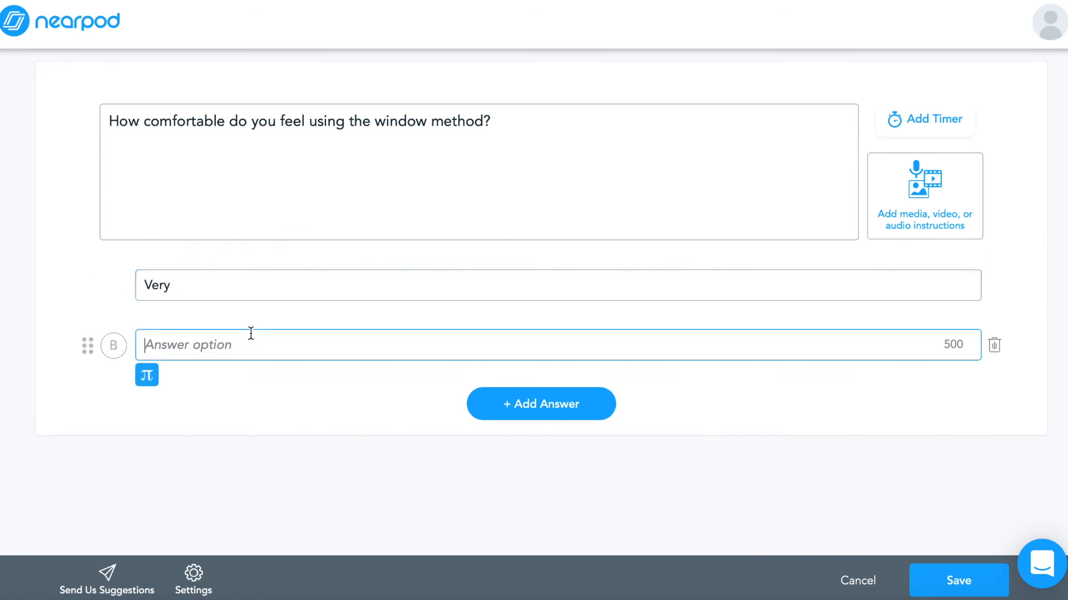
pyautogui.write('a')
pyautogui.press('BackSpace')
pyautogui.write('A ')
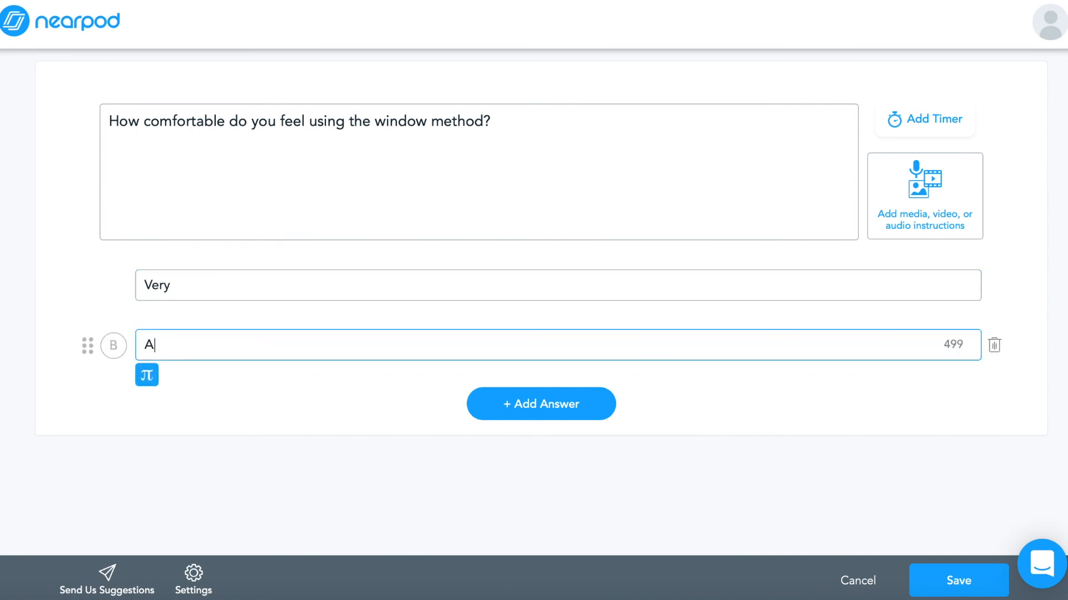
pyautogui.write('Little')
pyautogui.click(503, 404)
pyautogui.click(358, 415)
pyautogui.write('Not Very')
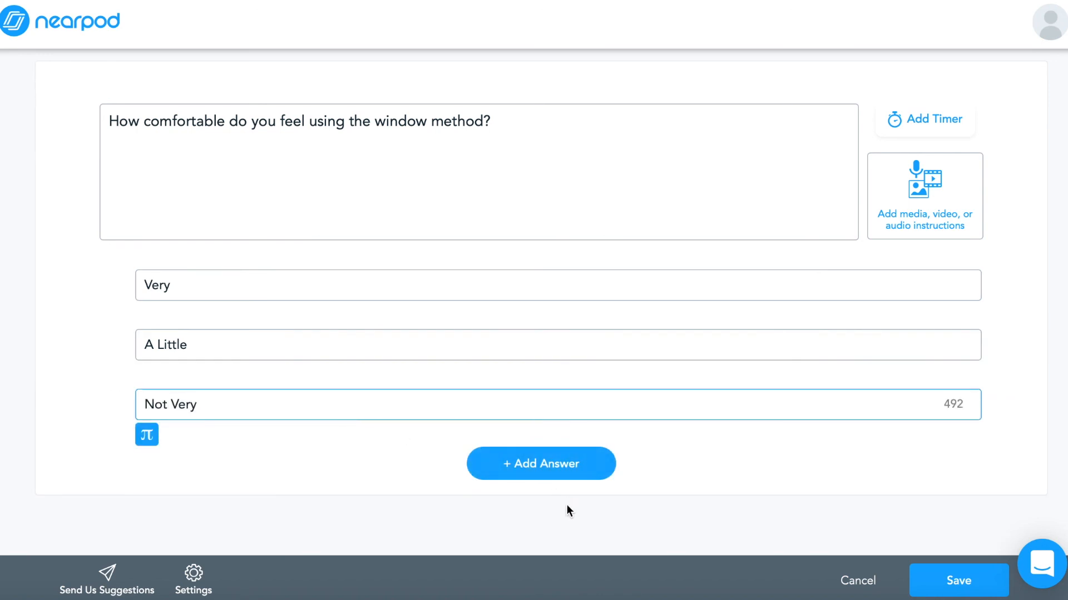
pyautogui.click(259, 478)
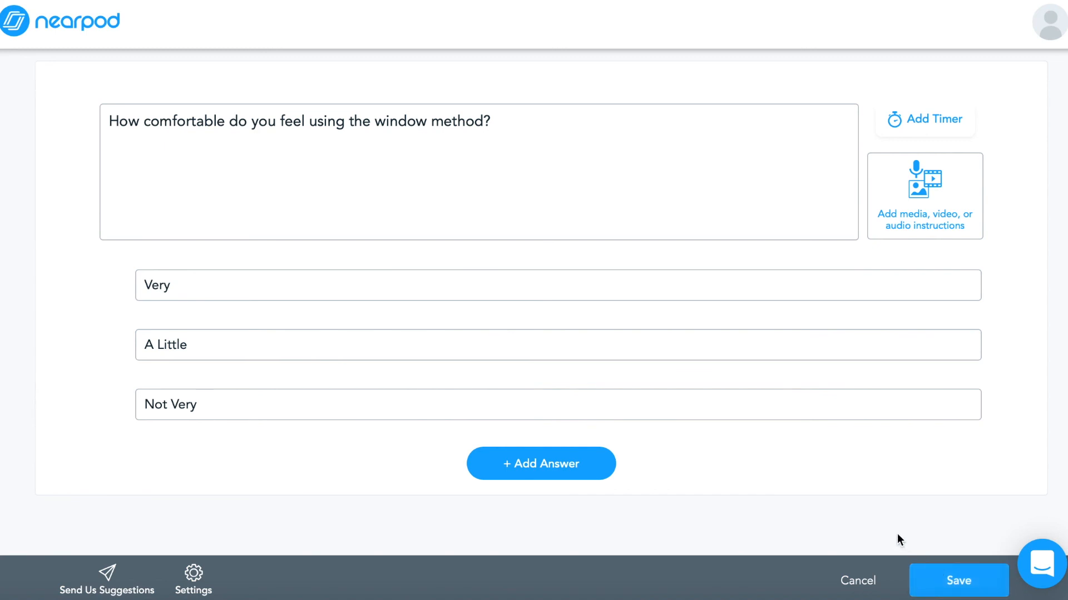
pyautogui.click(995, 585)
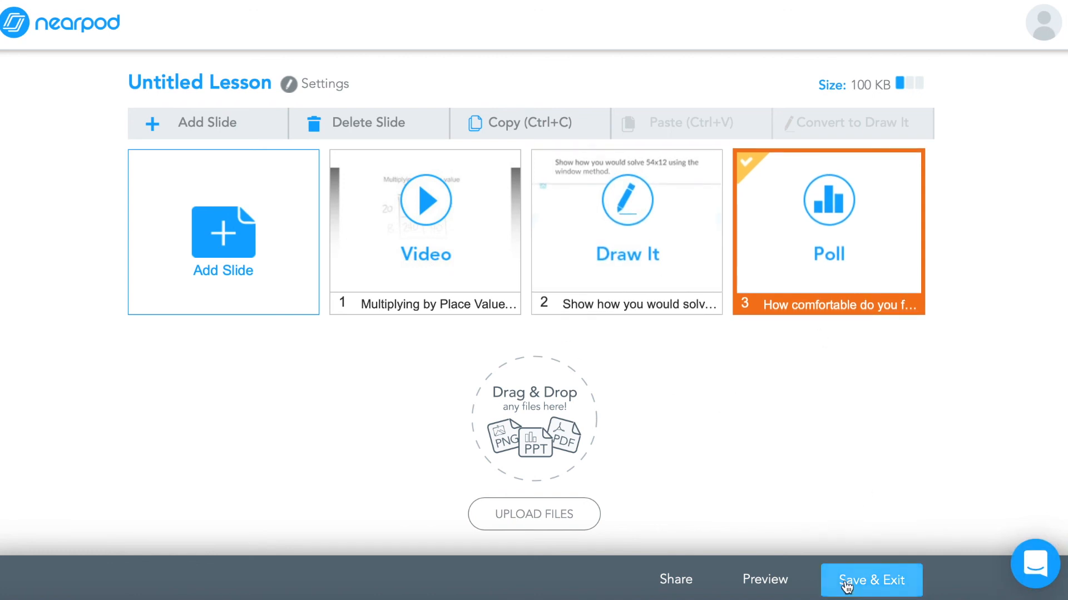
# Open the student preview of the lesson and page through the slides from the video to the Draw It slide
pyautogui.click(759, 593)
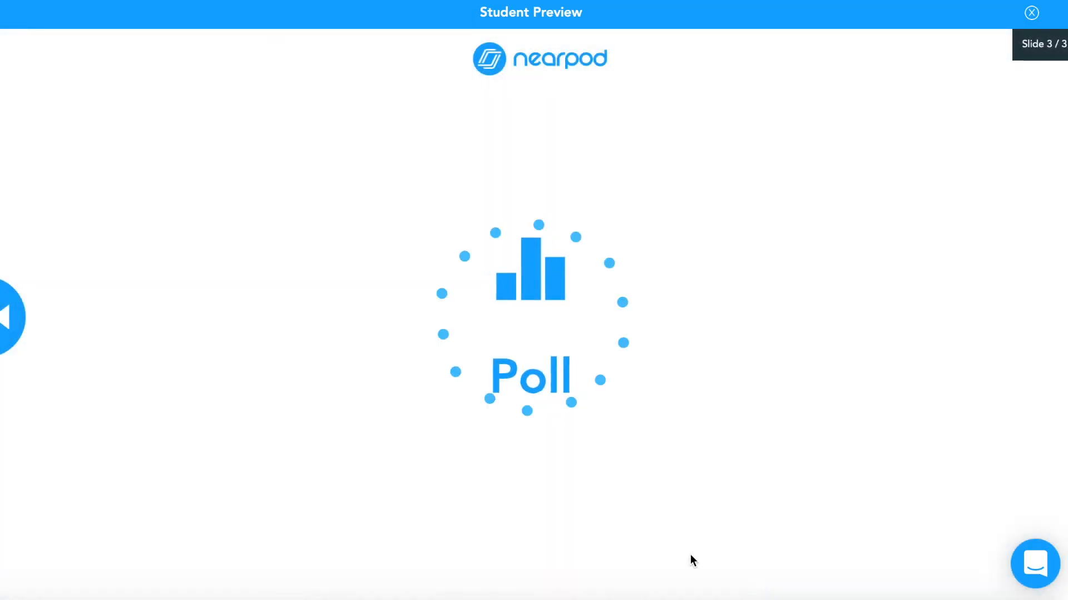
pyautogui.click(5, 324)
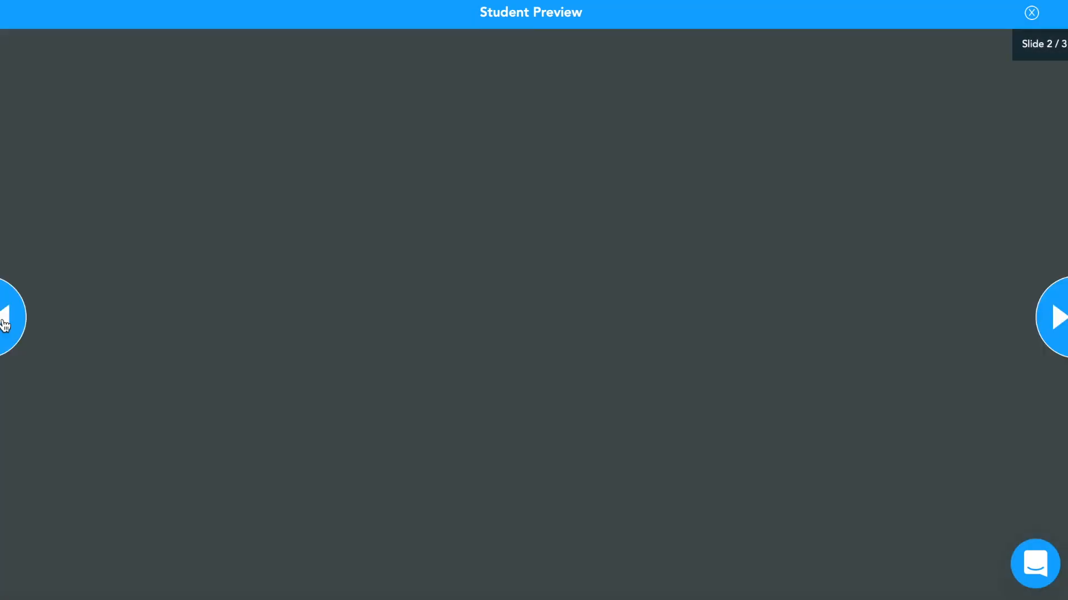
pyautogui.click(4, 324)
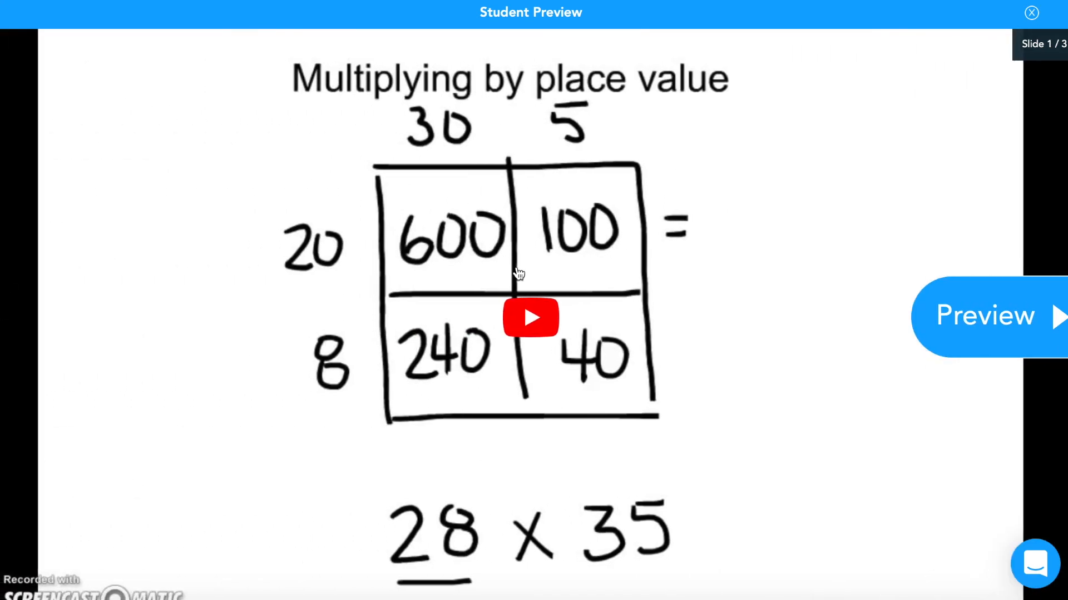
pyautogui.click(957, 321)
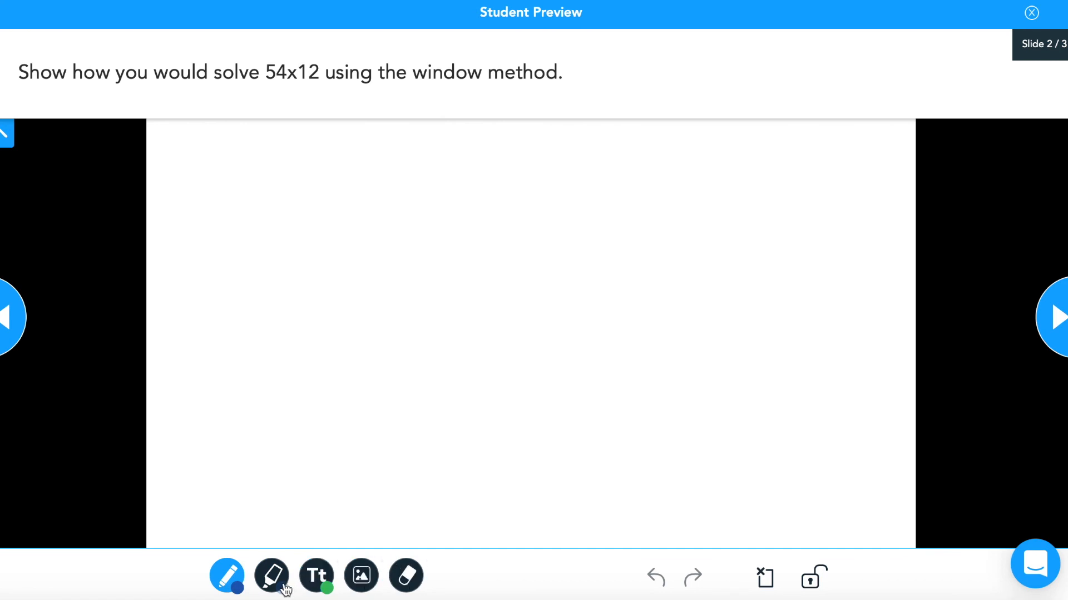
# Test the Draw It slide as a student by writing 54 on the canvas with the pen
pyautogui.click(241, 580)
pyautogui.moveTo(382, 216)
pyautogui.mouseDown()
pyautogui.moveTo(356, 248)
pyautogui.moveTo(369, 276)
pyautogui.mouseUp()
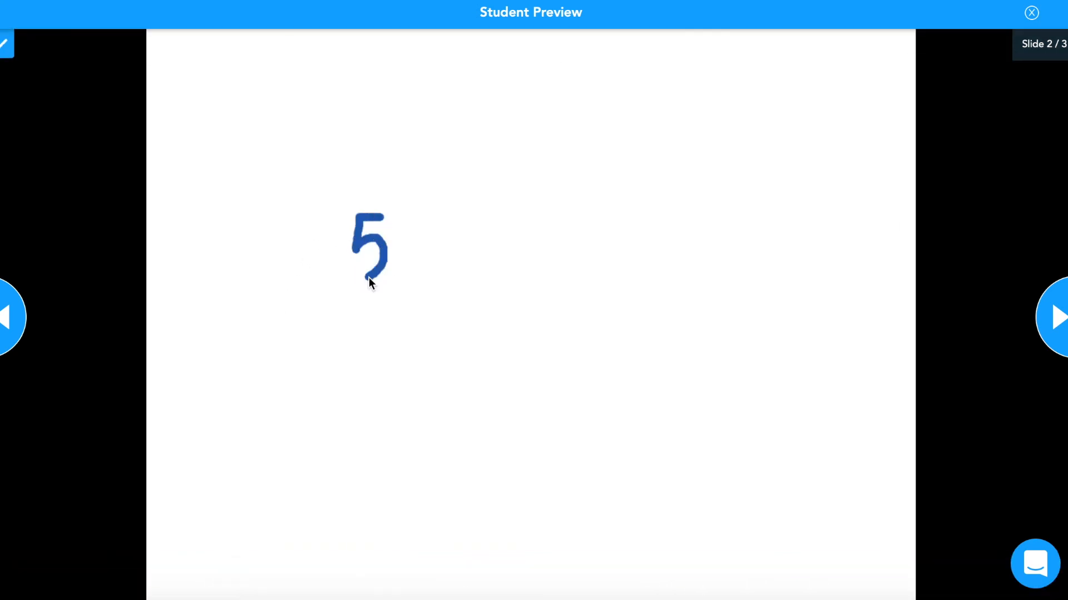
pyautogui.moveTo(395, 217)
pyautogui.mouseDown()
pyautogui.moveTo(438, 223)
pyautogui.moveTo(427, 272)
pyautogui.mouseUp()
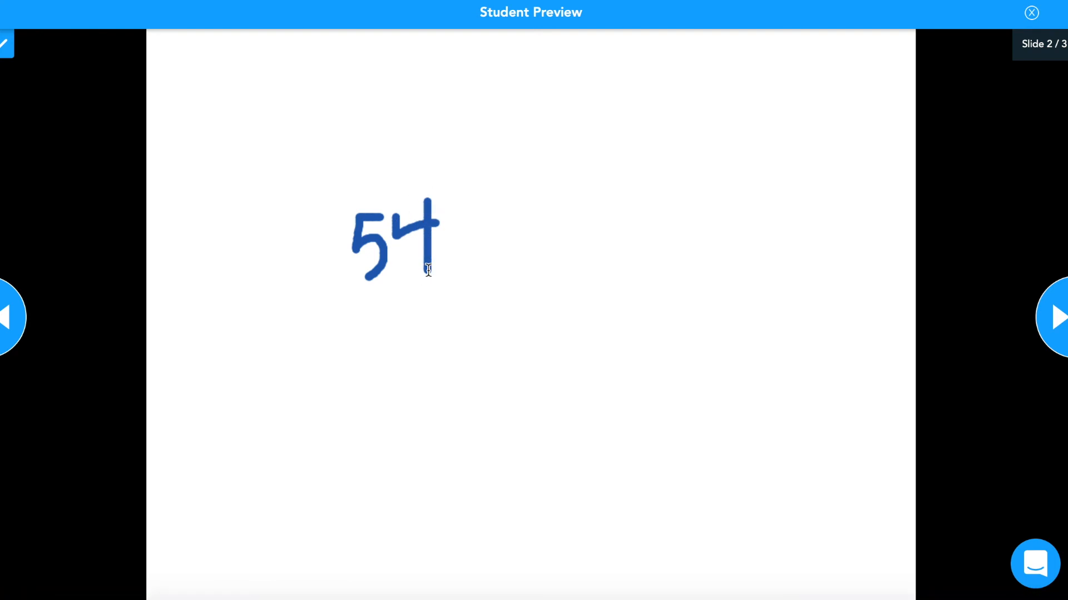
# Advance to the poll slide, choose the answer Very, and close the student preview
pyautogui.click(1049, 327)
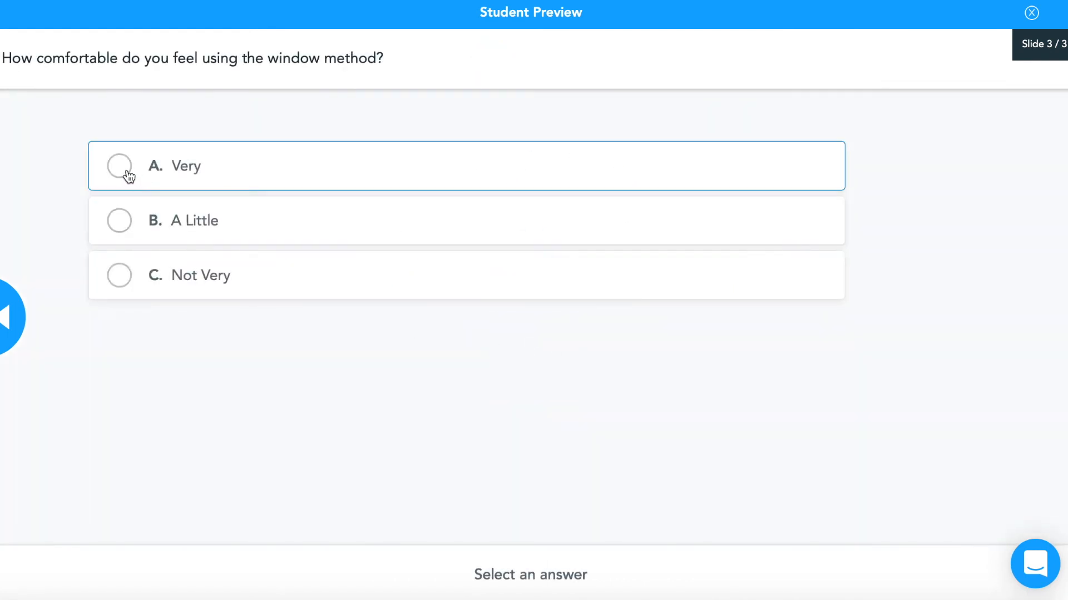
pyautogui.click(128, 177)
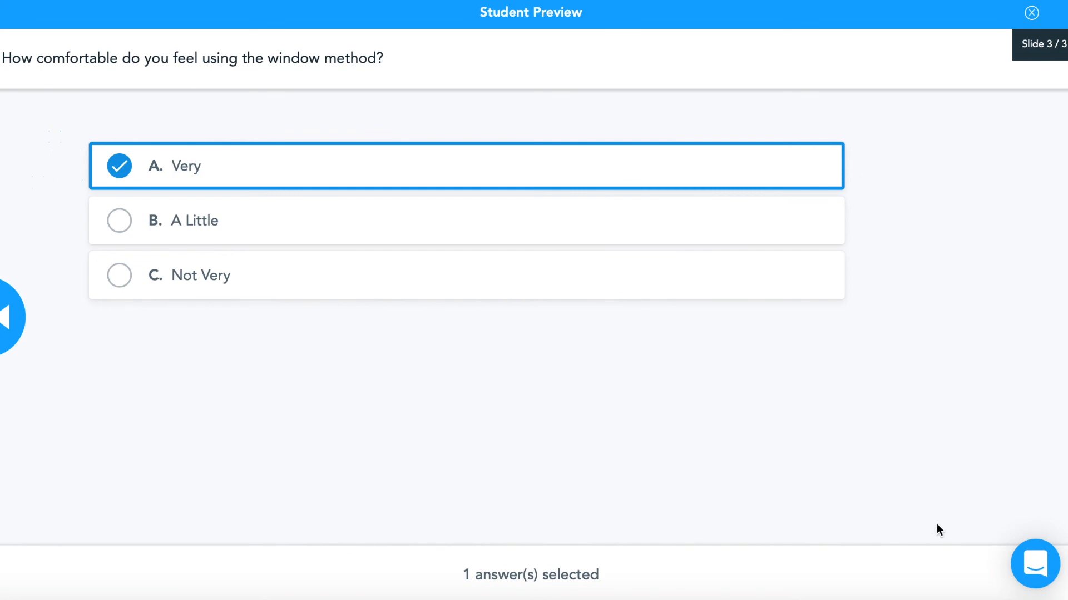
pyautogui.press('Escape')
# Start saving the lesson and title it Window Method in the lesson details
pyautogui.click(850, 579)
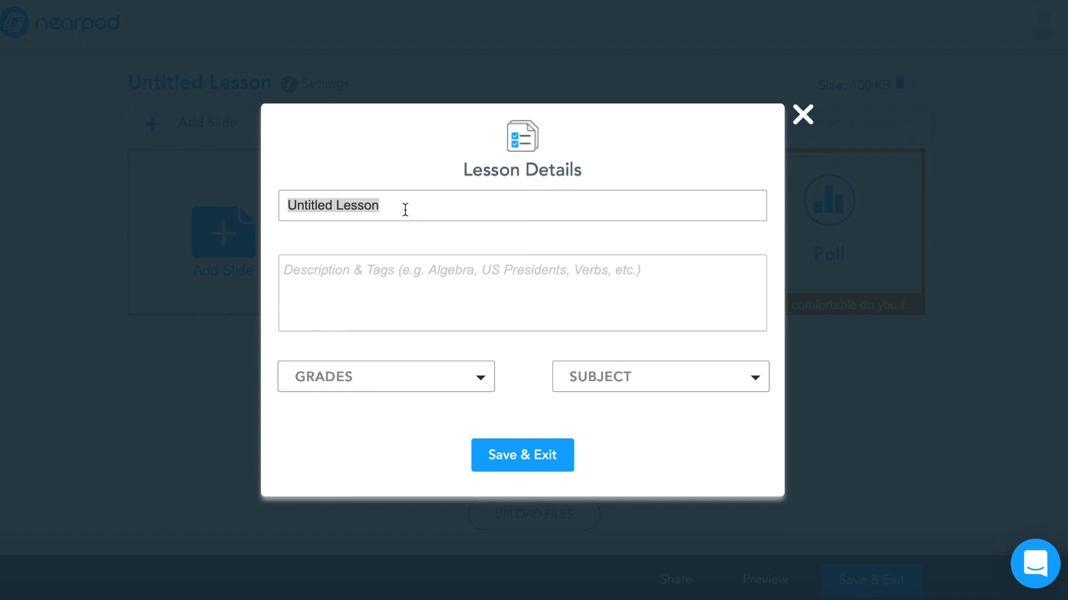
pyautogui.write('Window Method')
# Enter the description "This lesson walks students through using the window method in math."
pyautogui.click(369, 264)
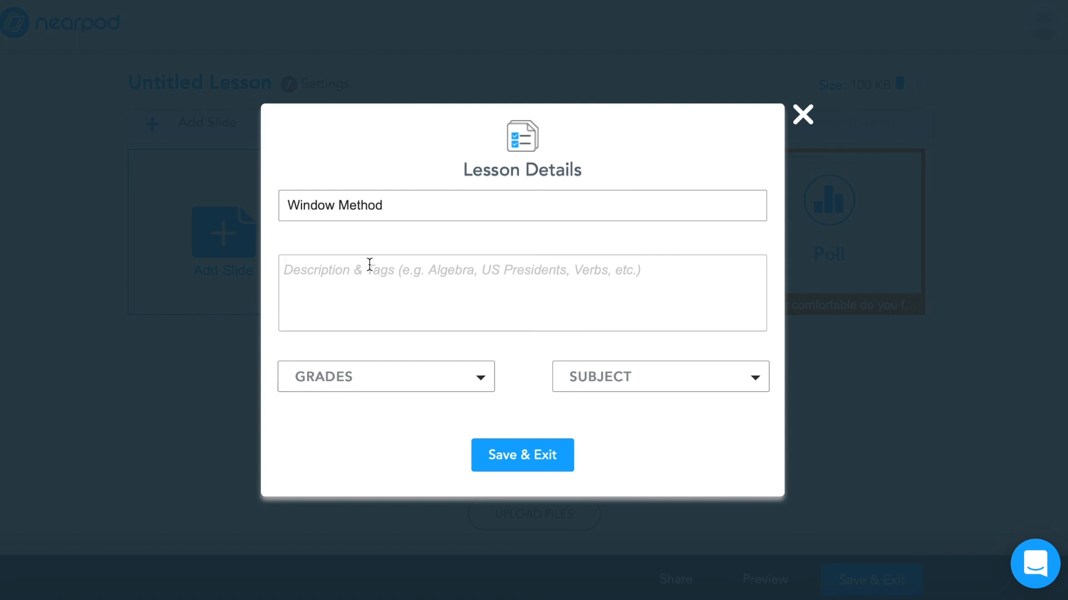
pyautogui.write('This')
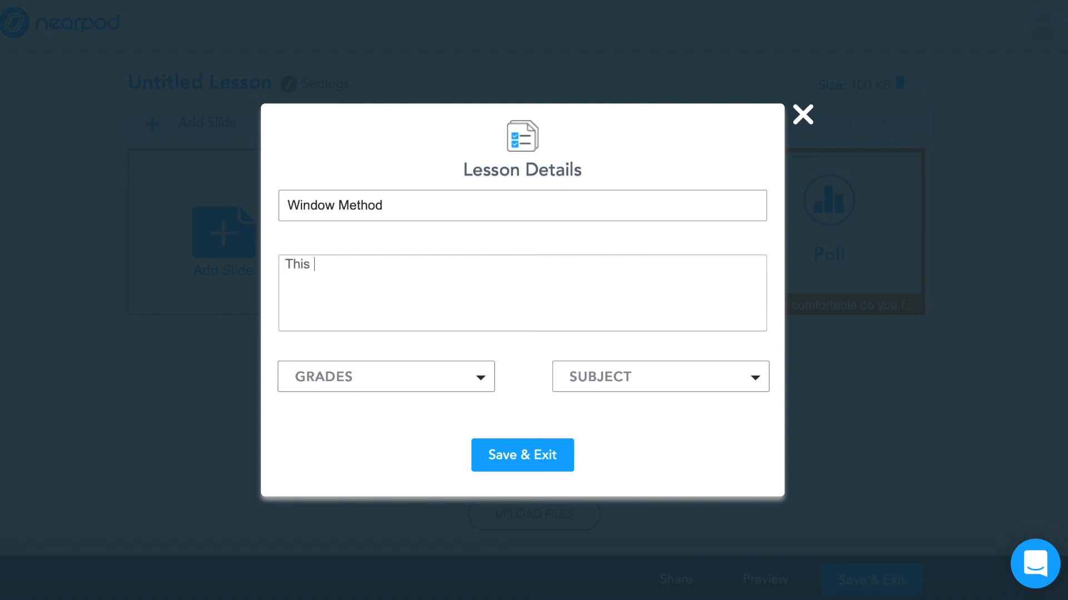
pyautogui.write(' lesson walks stu')
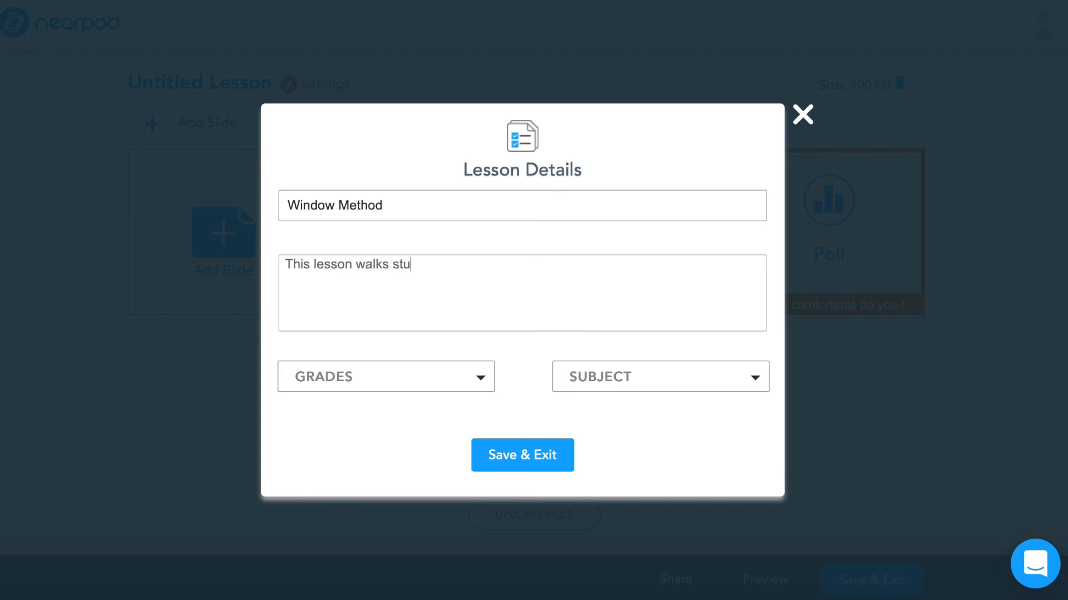
pyautogui.write('dents through using the wind')
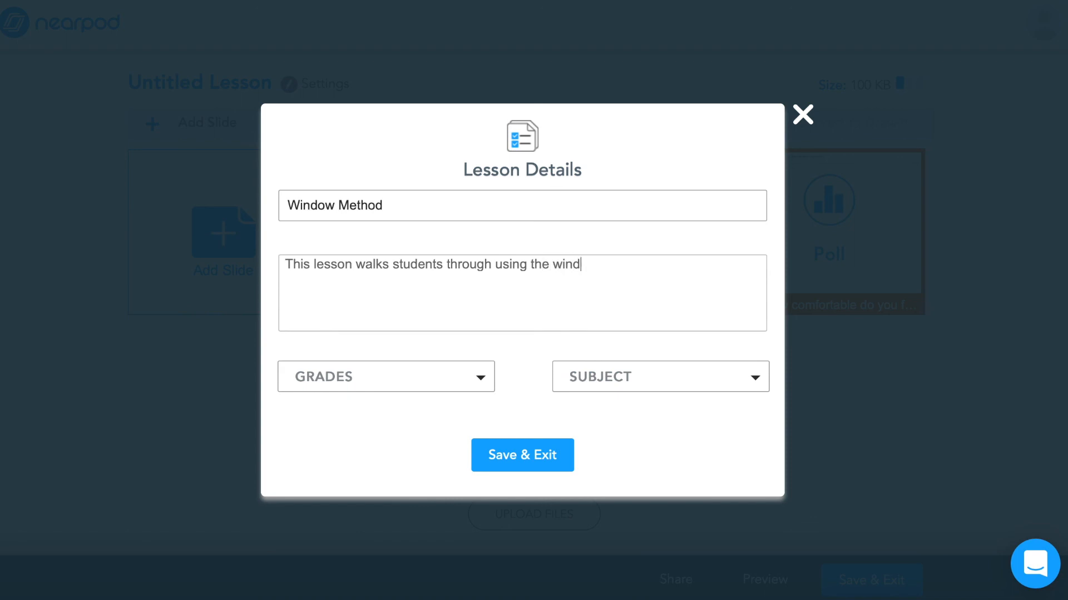
pyautogui.write('ow method in math.')
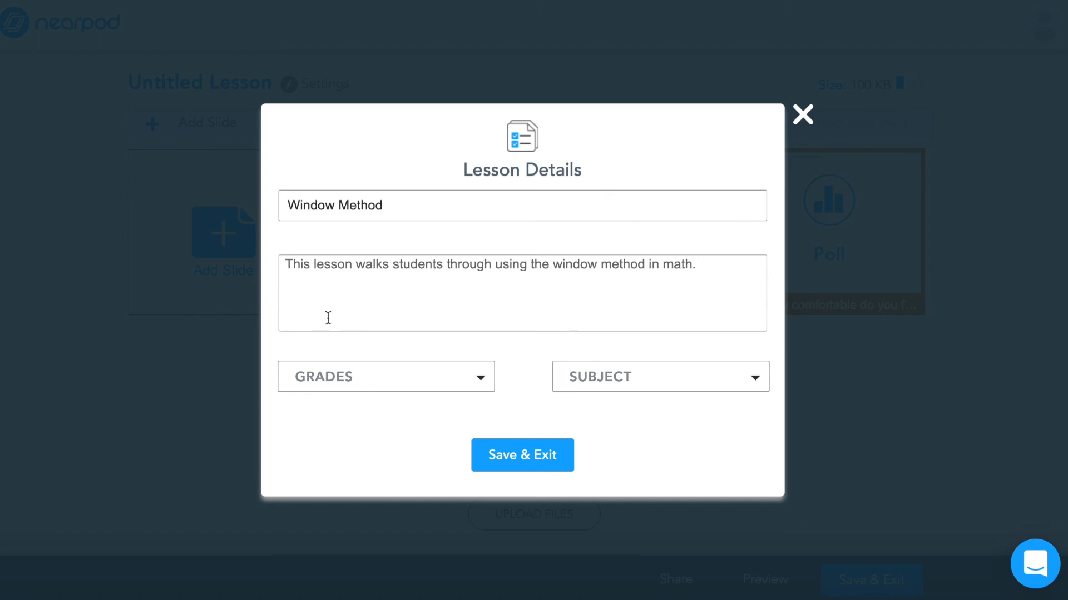
# Tag the lesson with grade 4th and subject Math, then save and exit
pyautogui.click(335, 375)
pyautogui.click(306, 267)
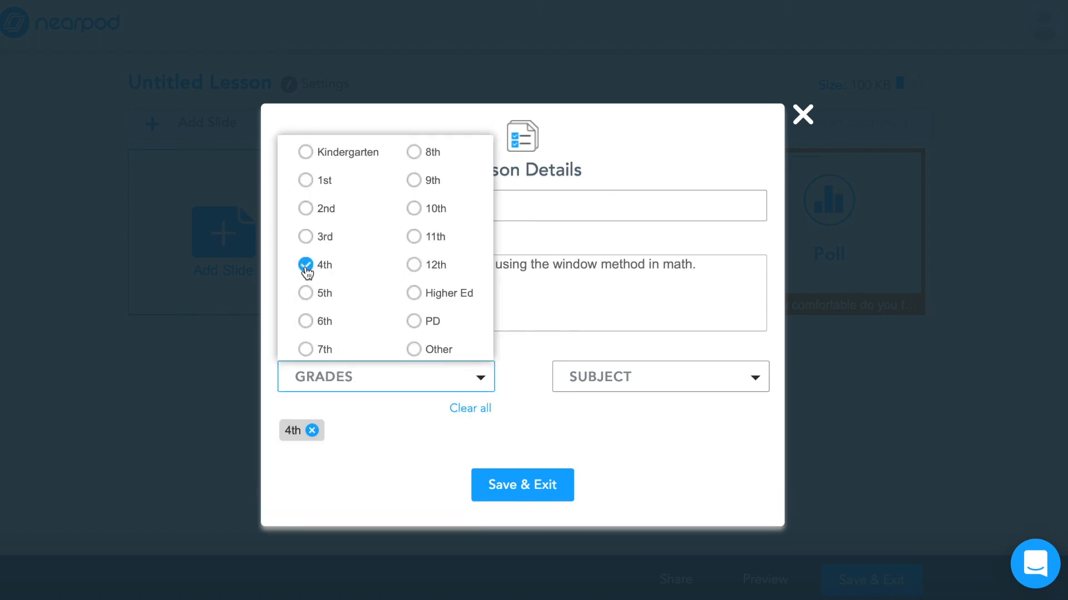
pyautogui.click(570, 386)
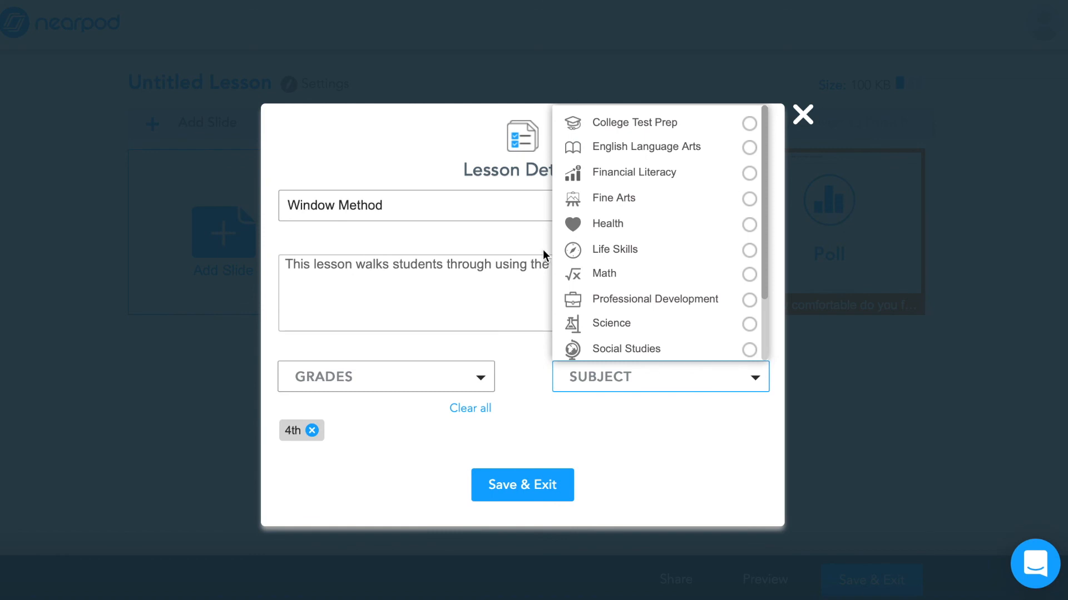
pyautogui.scroll(-1, 595, 240)
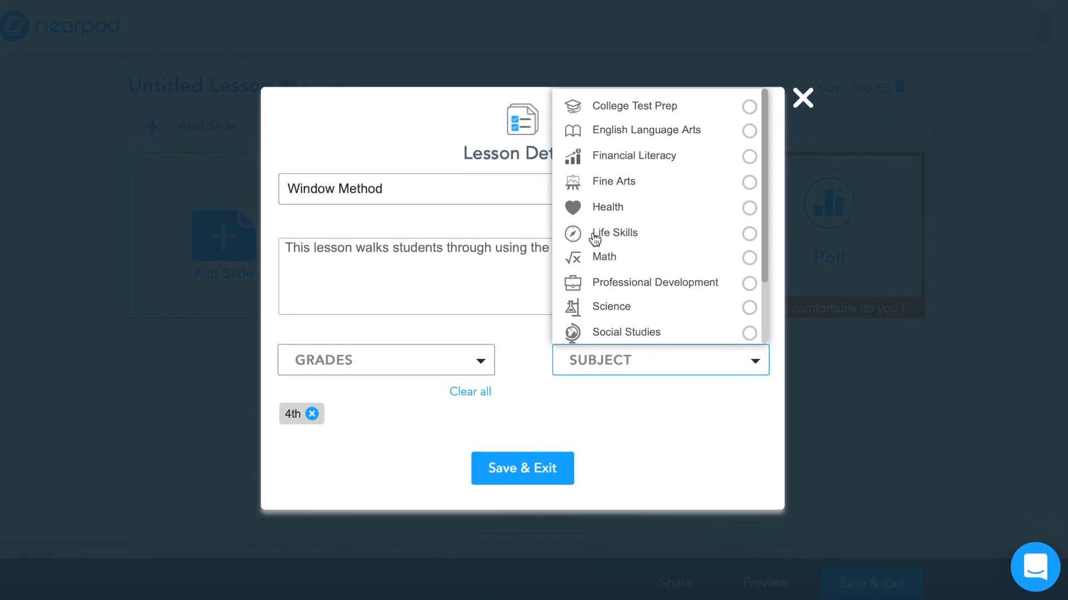
pyautogui.click(603, 259)
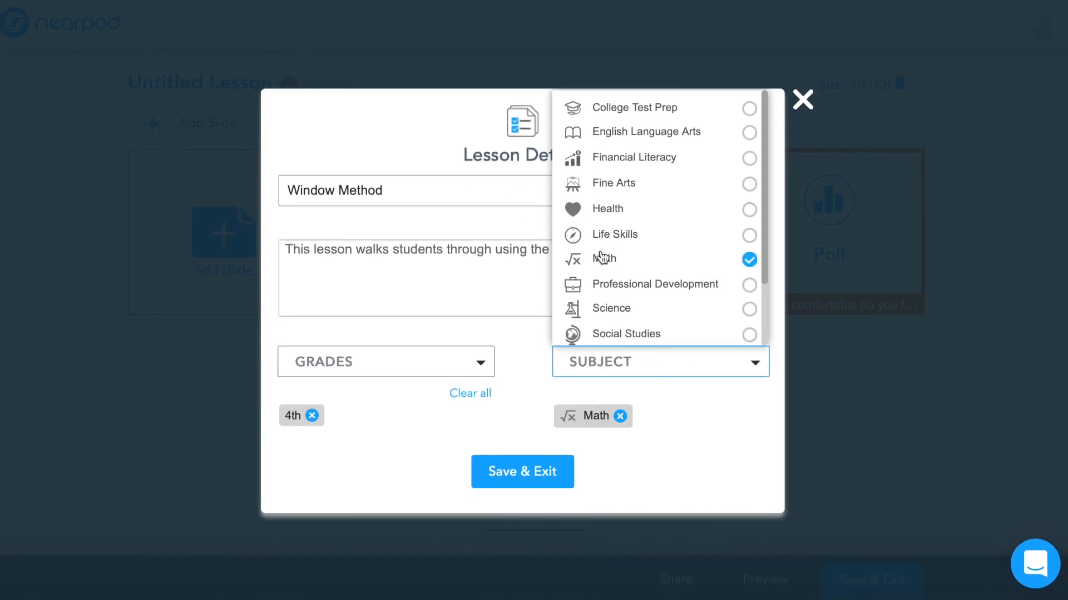
pyautogui.click(504, 473)
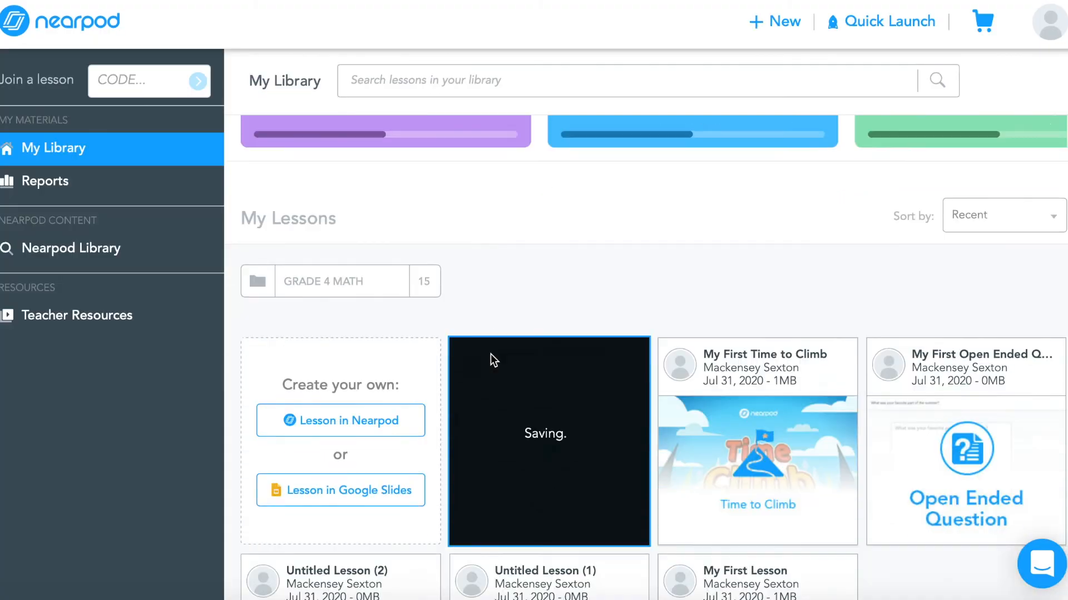
pyautogui.scroll(-3, 491, 356)
pyautogui.moveTo(911, 263)
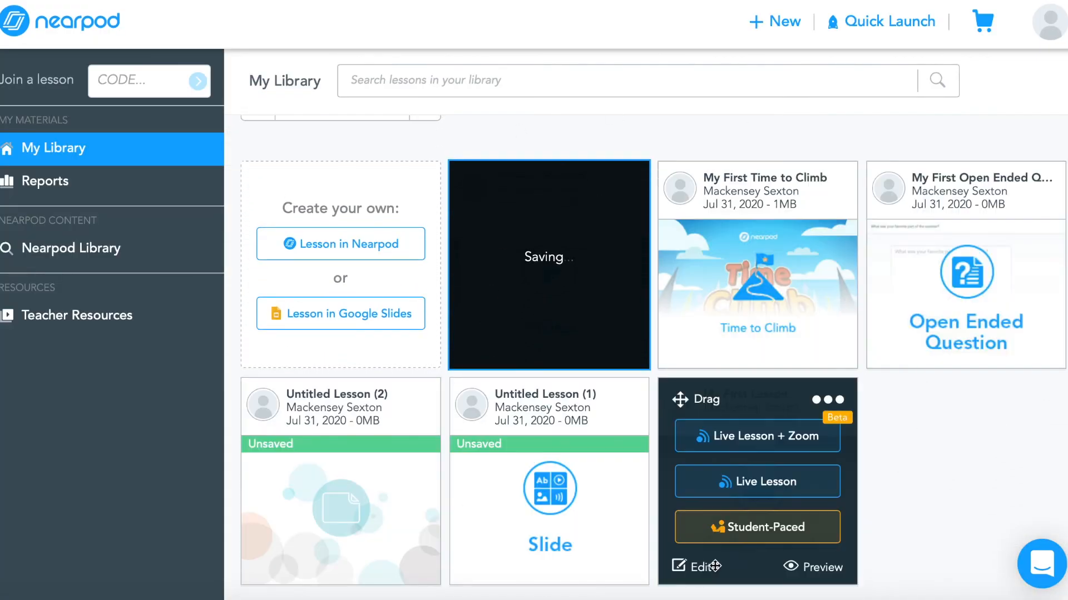
pyautogui.moveTo(841, 266)
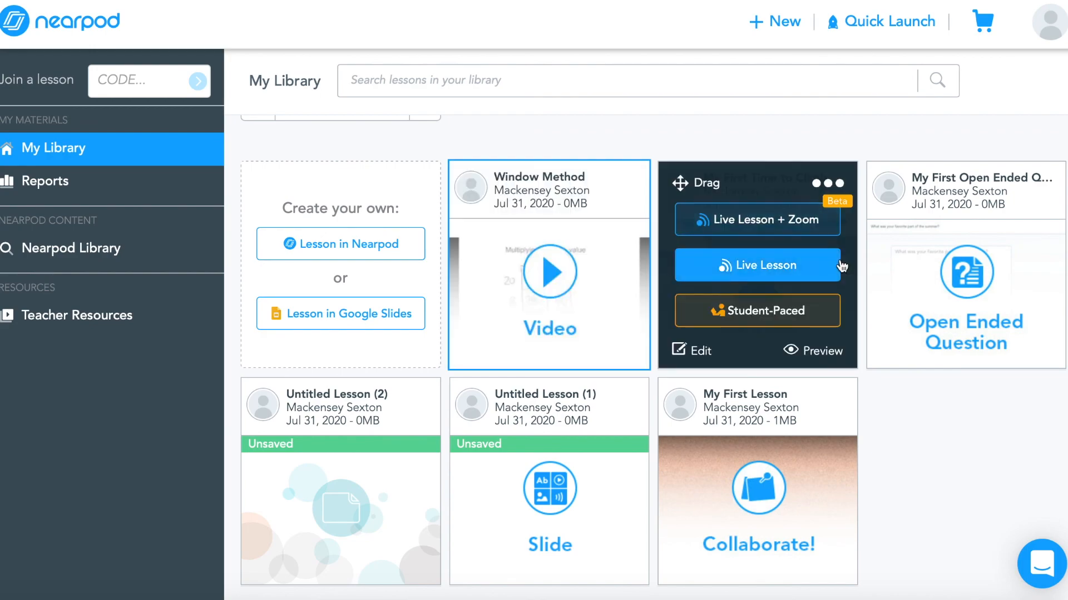